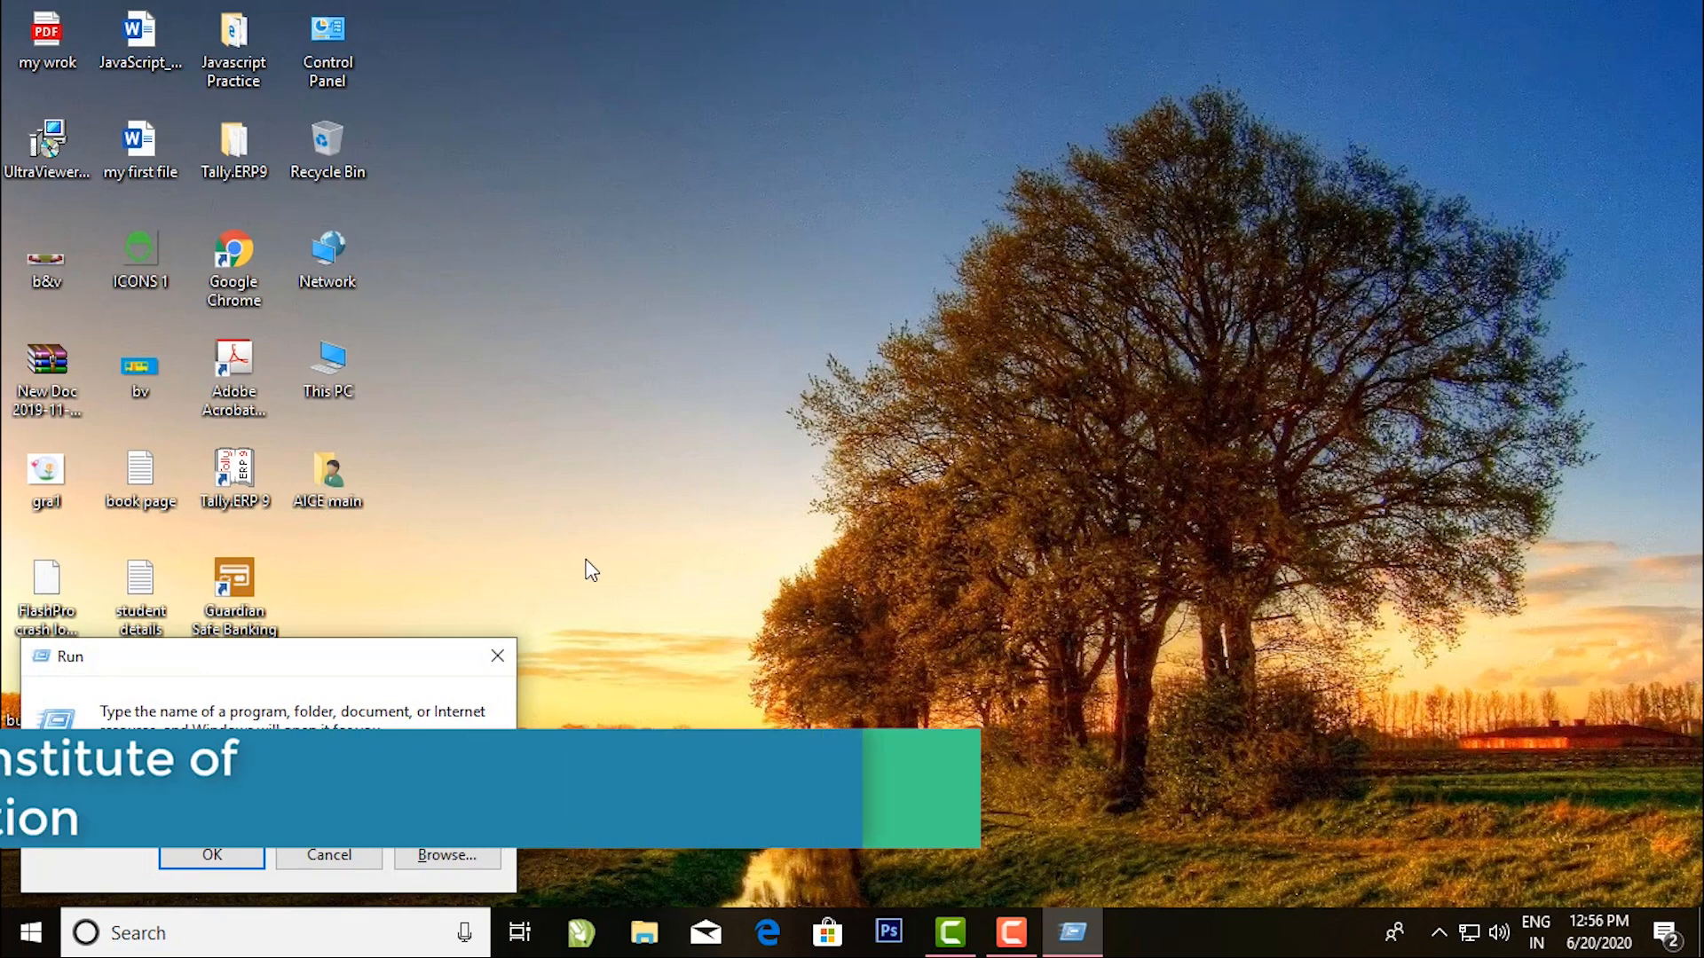
# Launch Excel by running the command "excel" from the Run dialog.
pyautogui.moveTo(369, 654); pyautogui.dragTo(1051, 332)
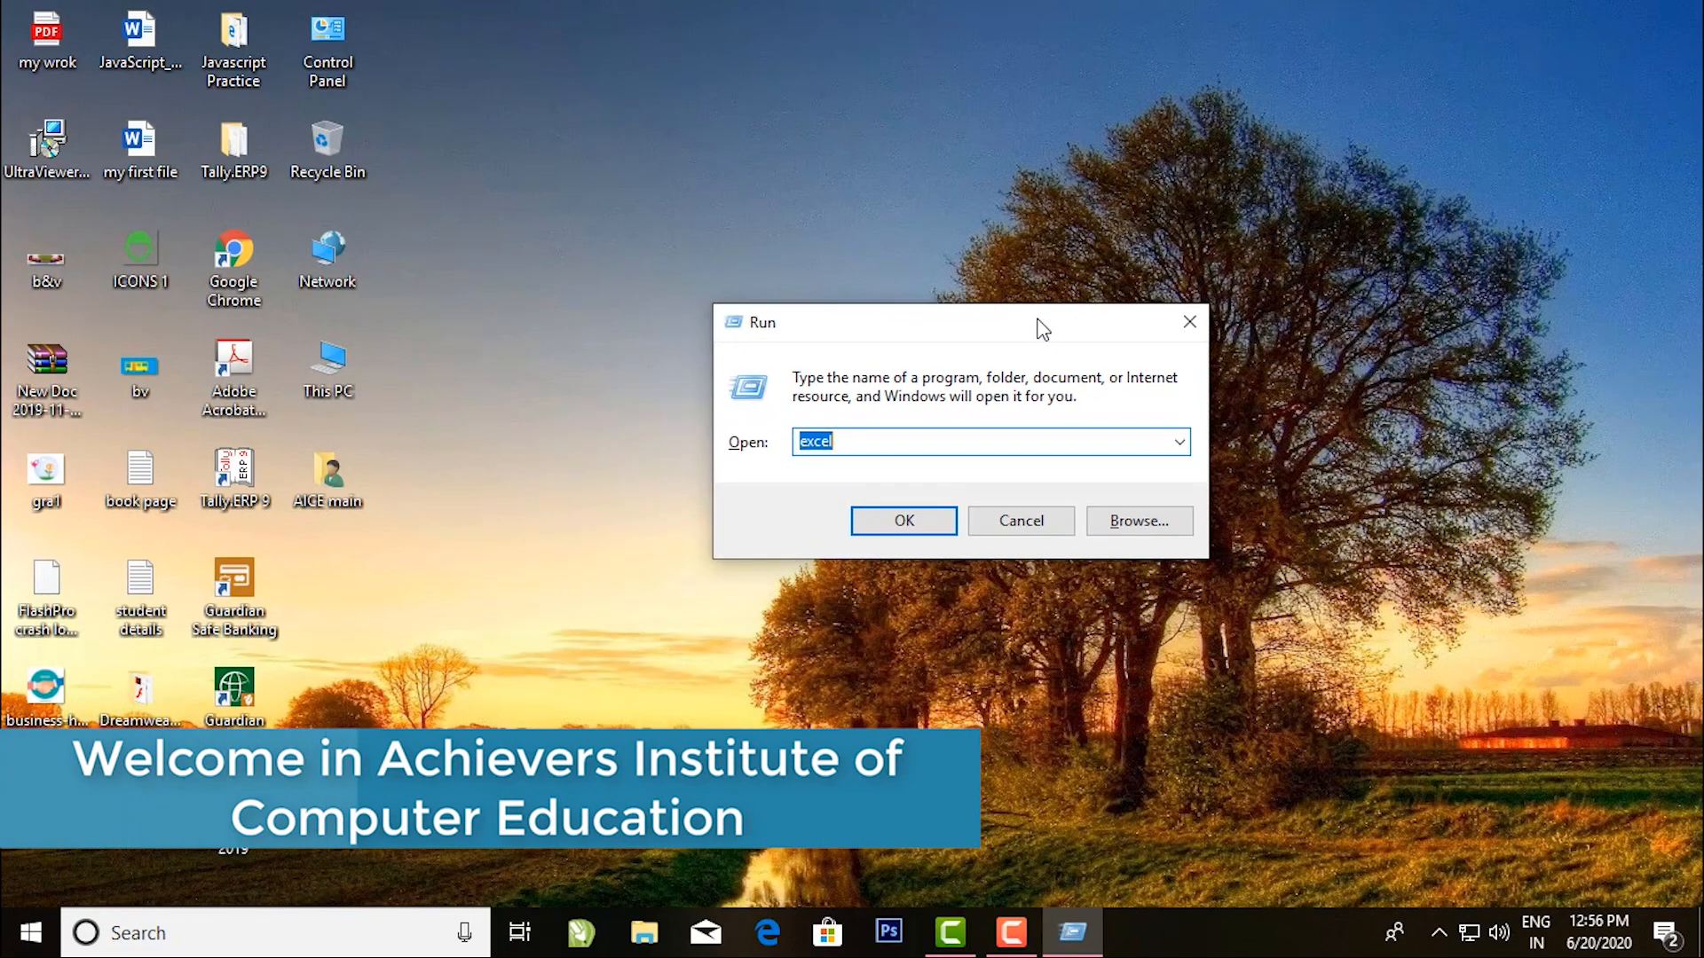
pyautogui.click(848, 441)
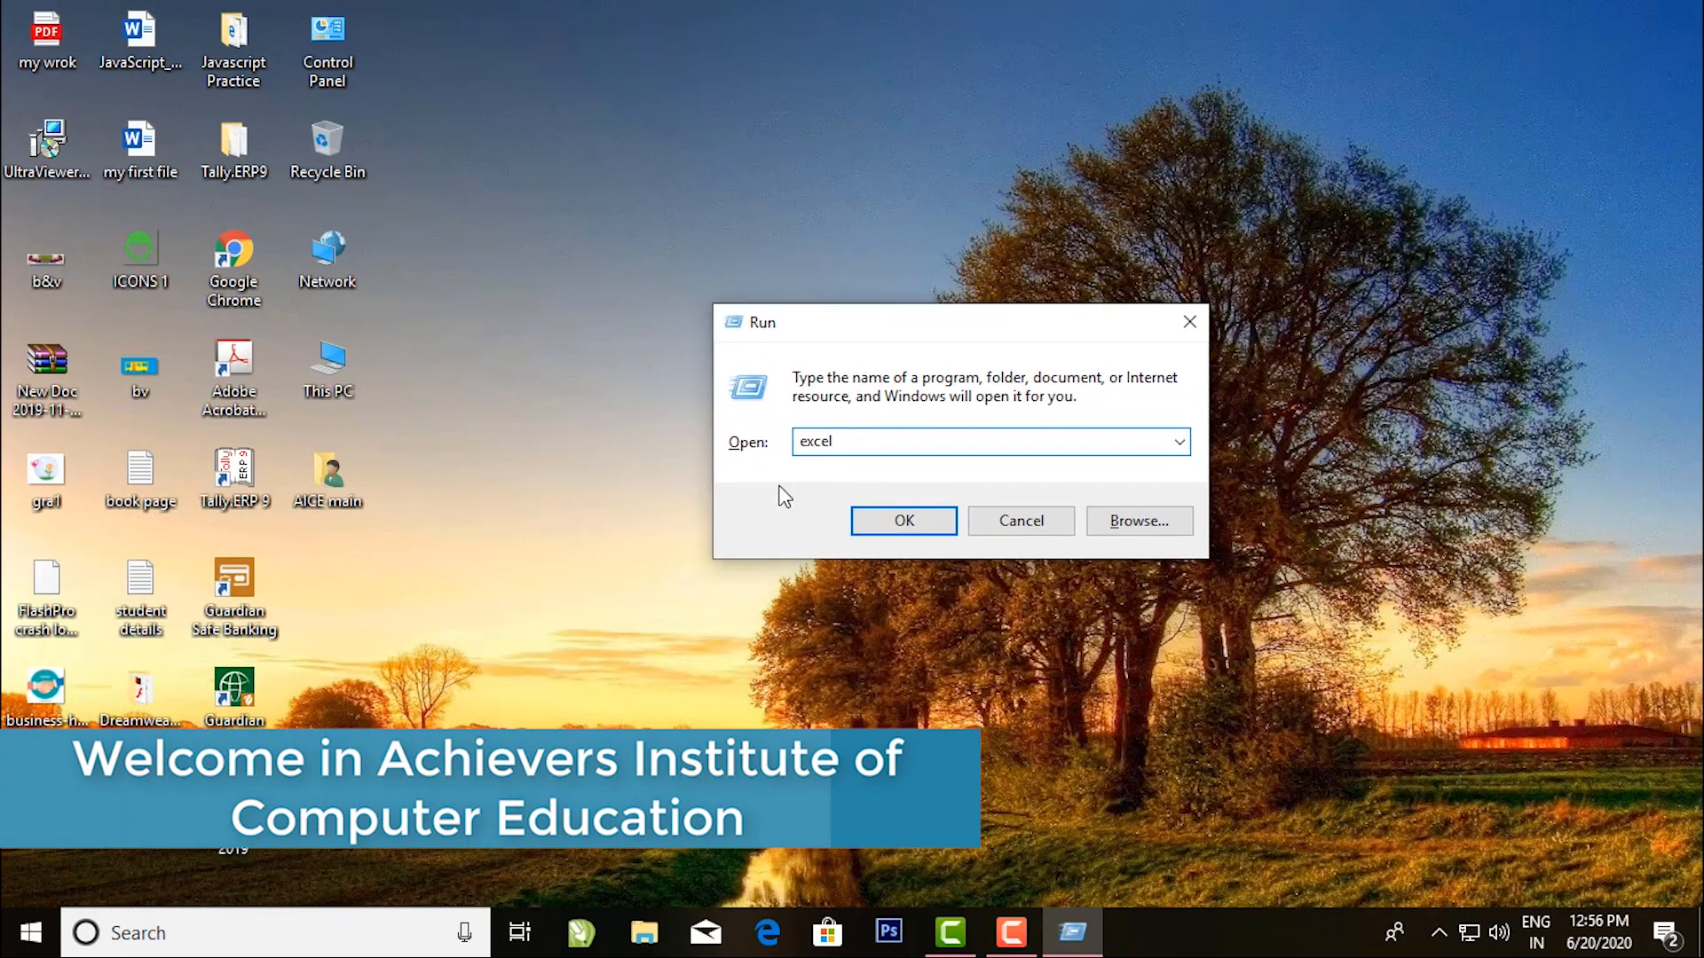
pyautogui.press('BackSpace')
pyautogui.press('BackSpace')
pyautogui.press('BackSpace')
pyautogui.press('BackSpace')
pyautogui.press('BackSpace')
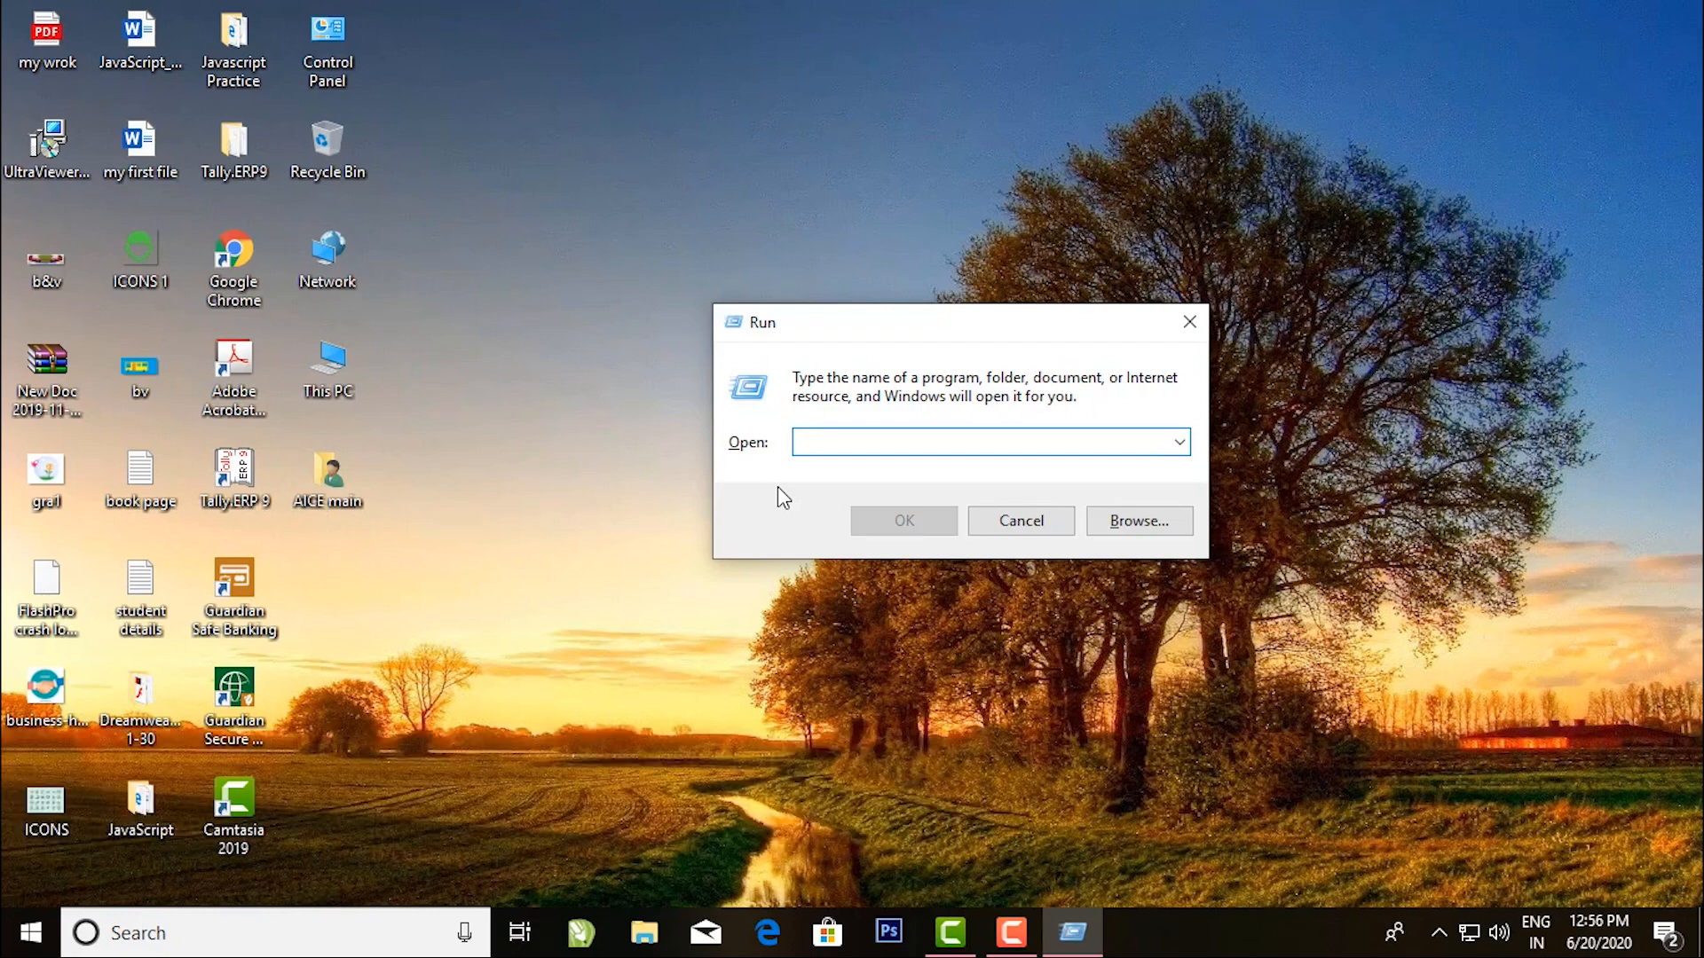
pyautogui.write('excel')
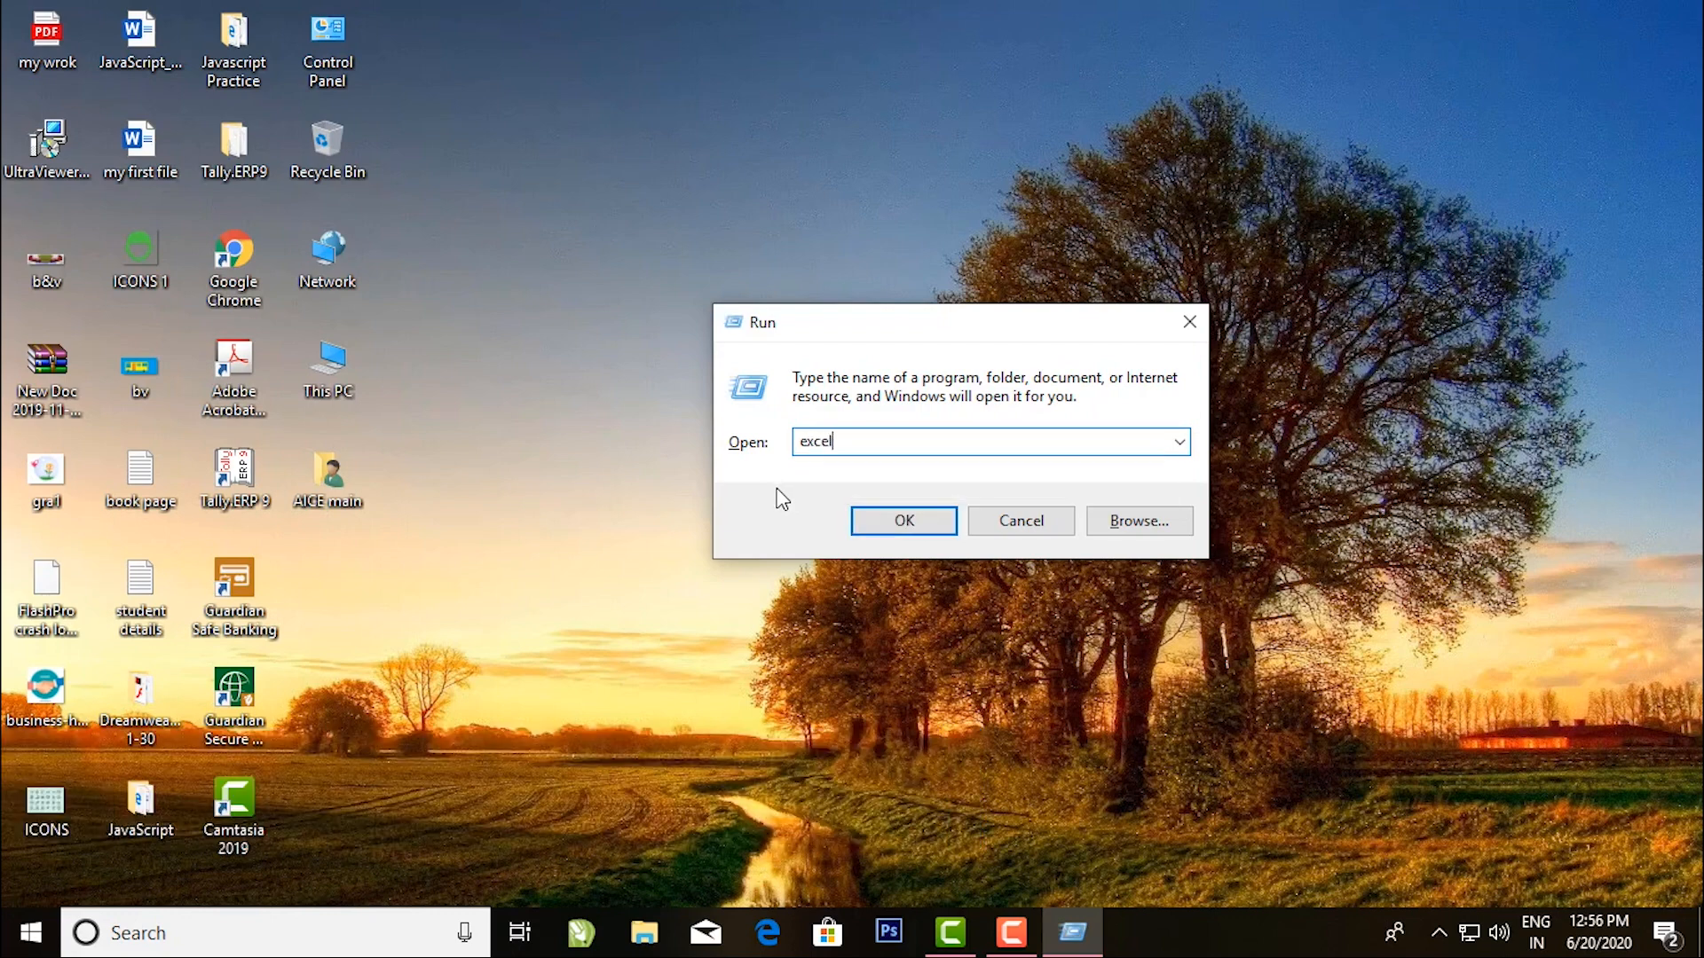
pyautogui.click(908, 525)
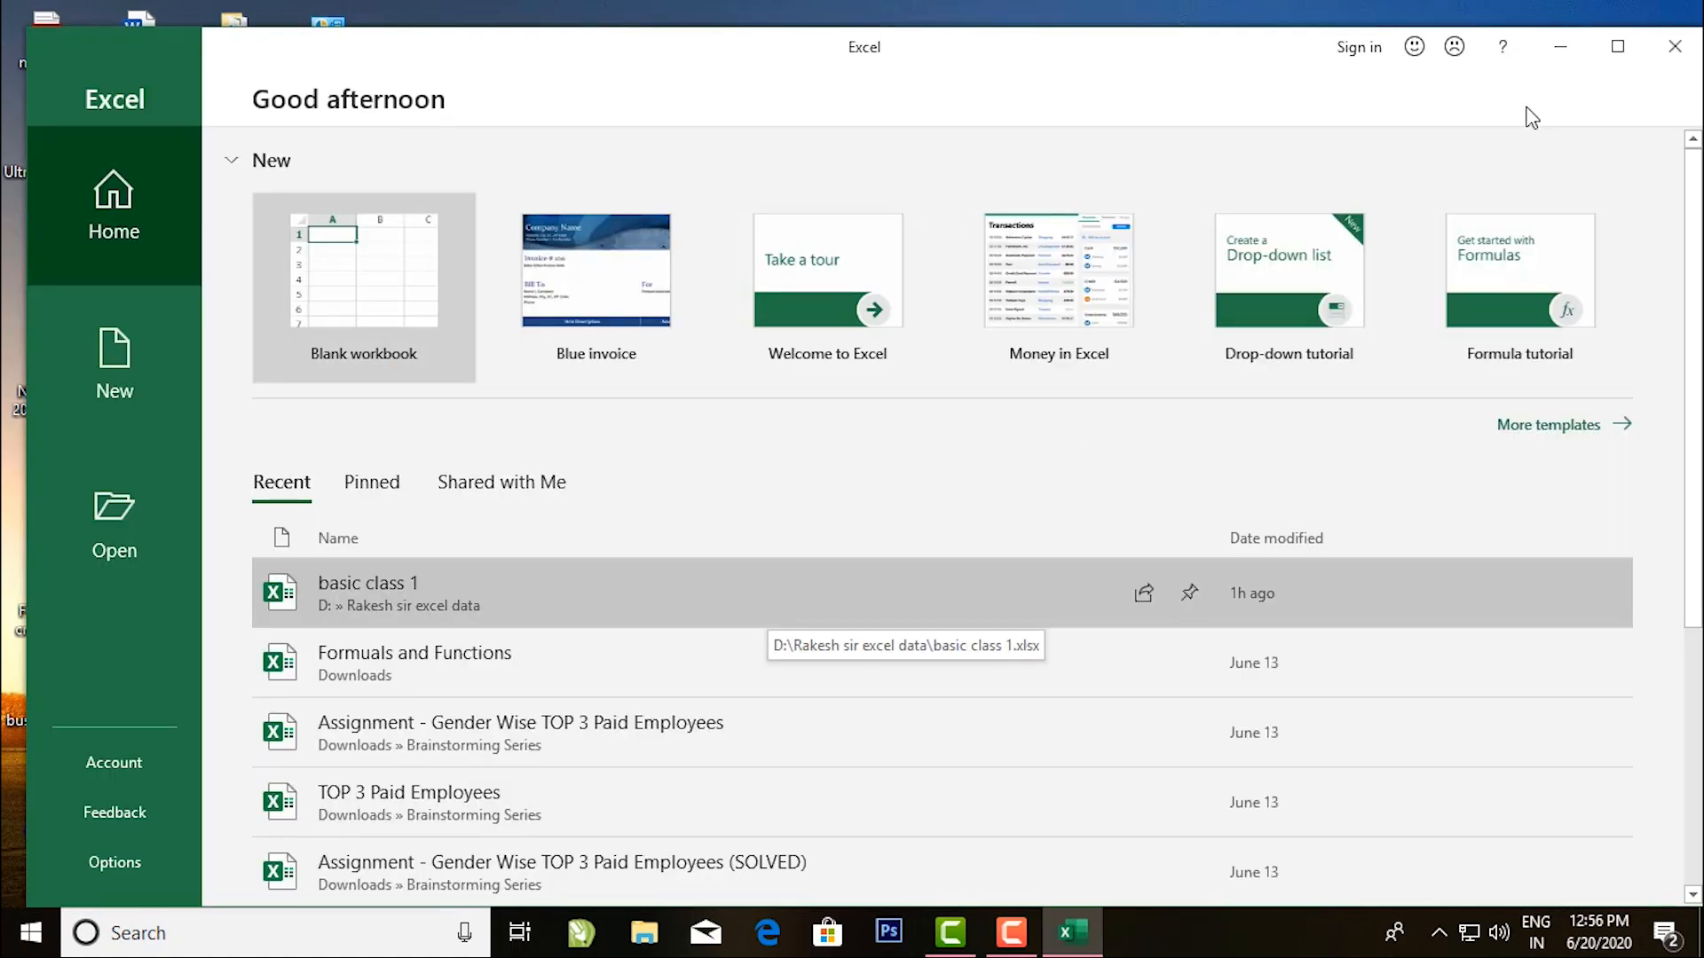
# Maximize the Excel window and create a blank workbook.
pyautogui.click(1617, 49)
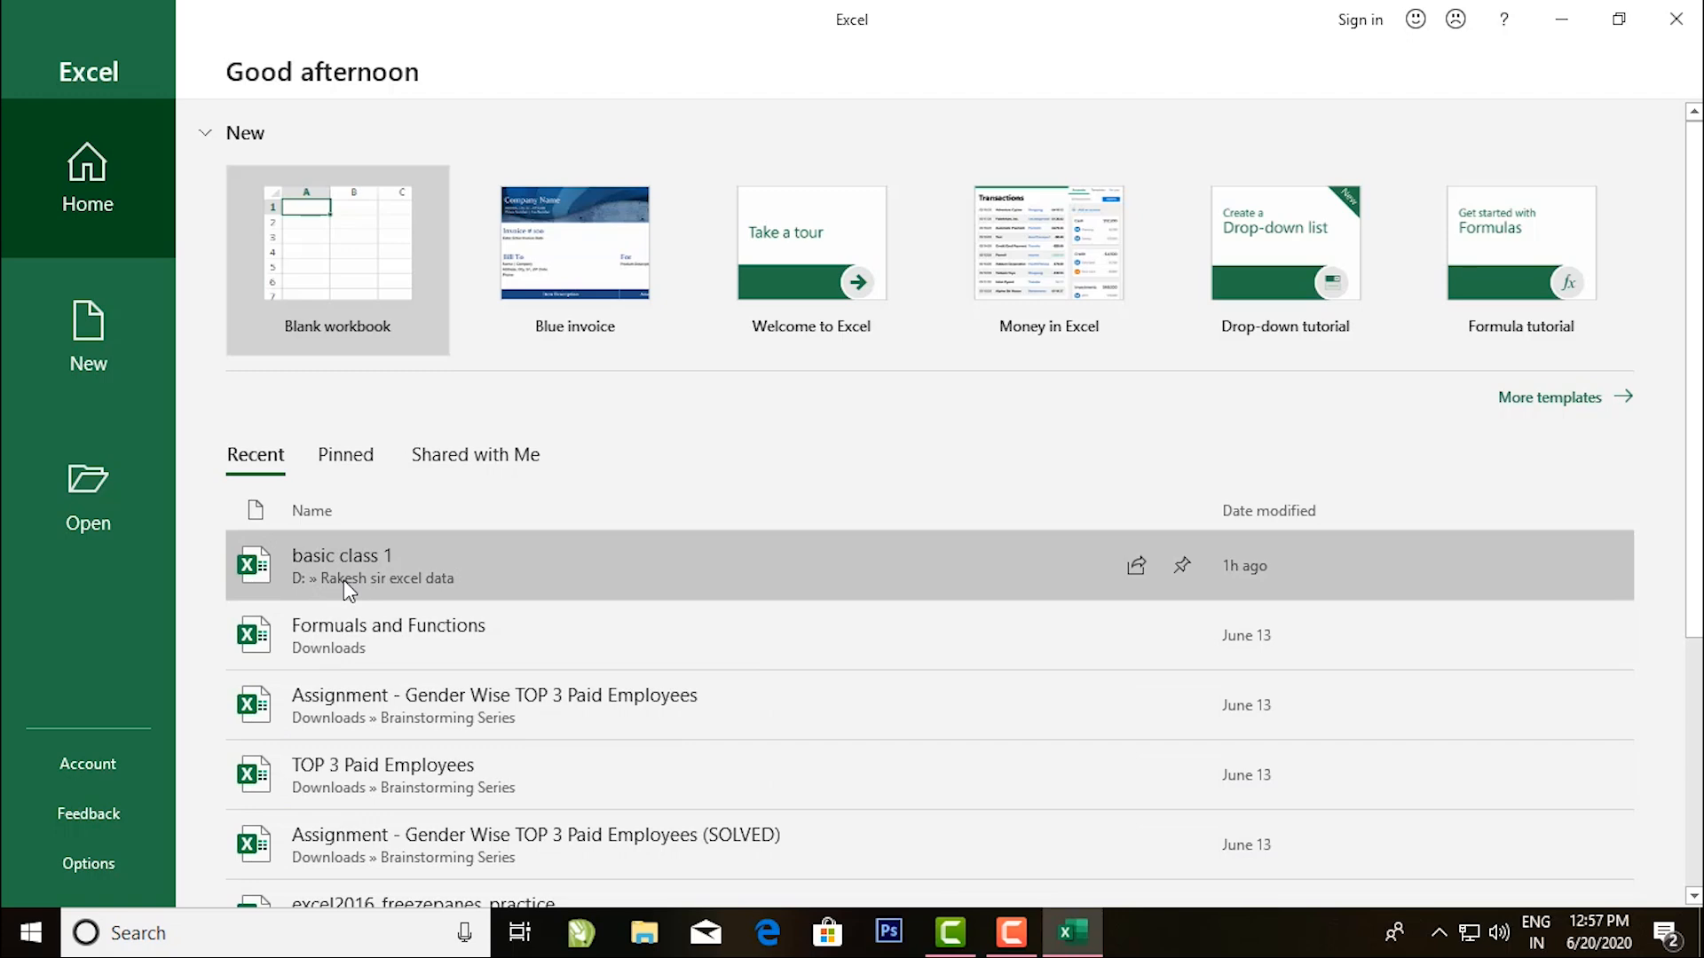
pyautogui.click(364, 258)
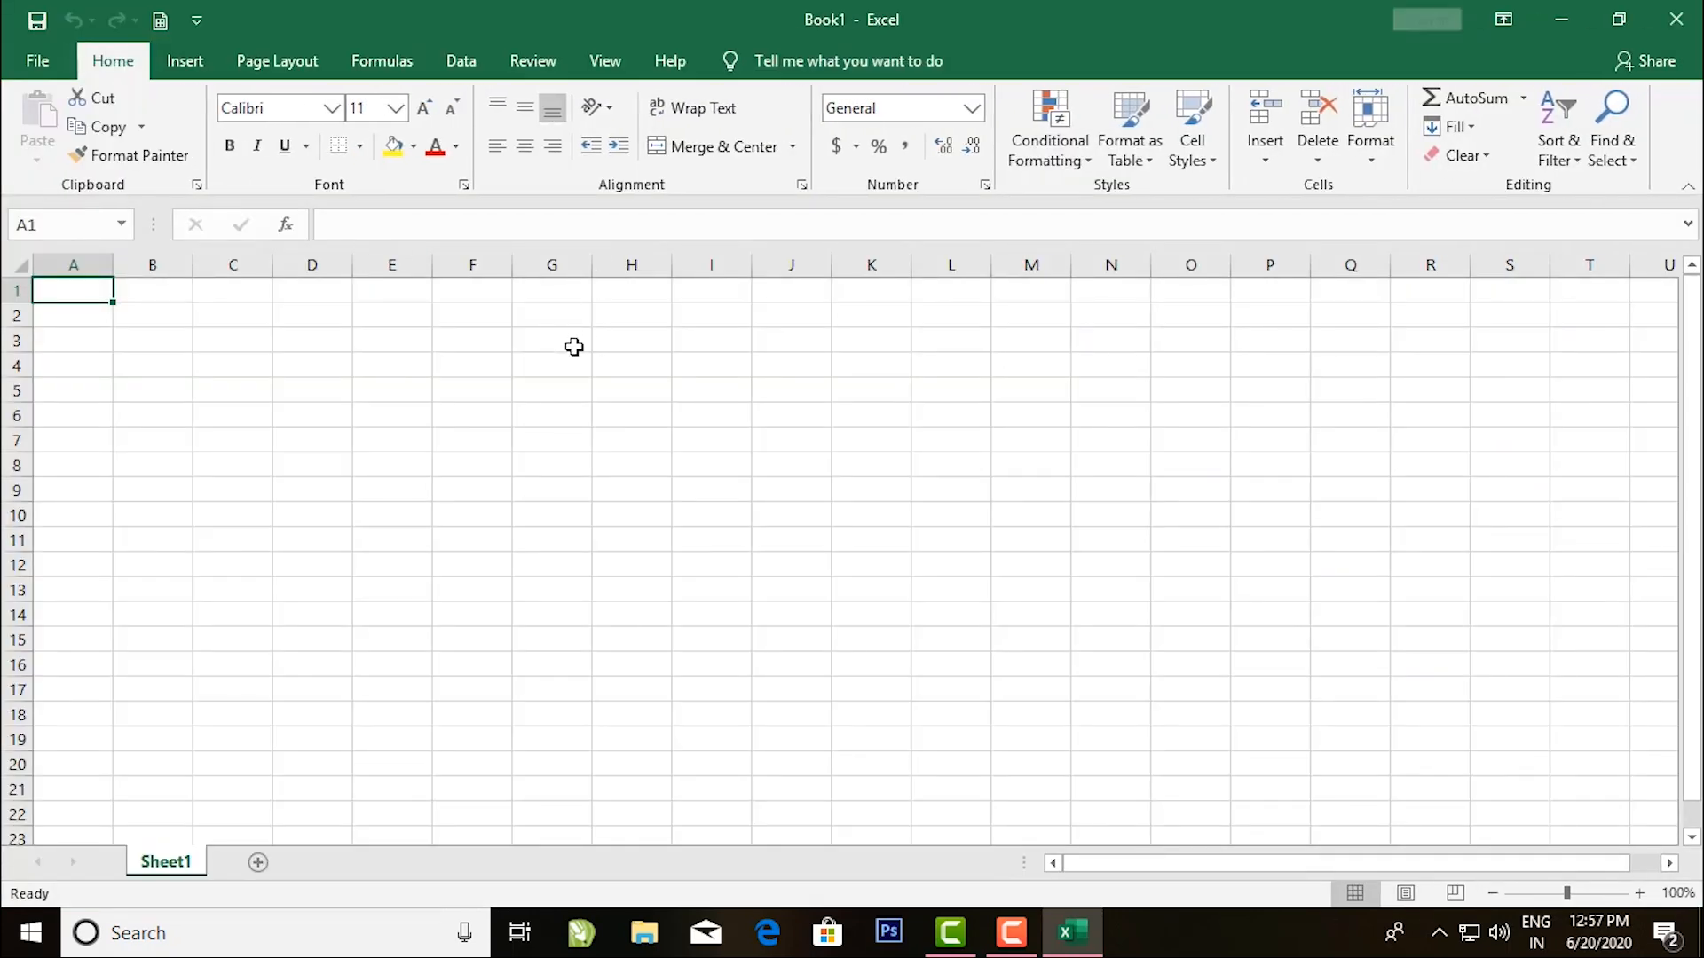
pyautogui.click(817, 384)
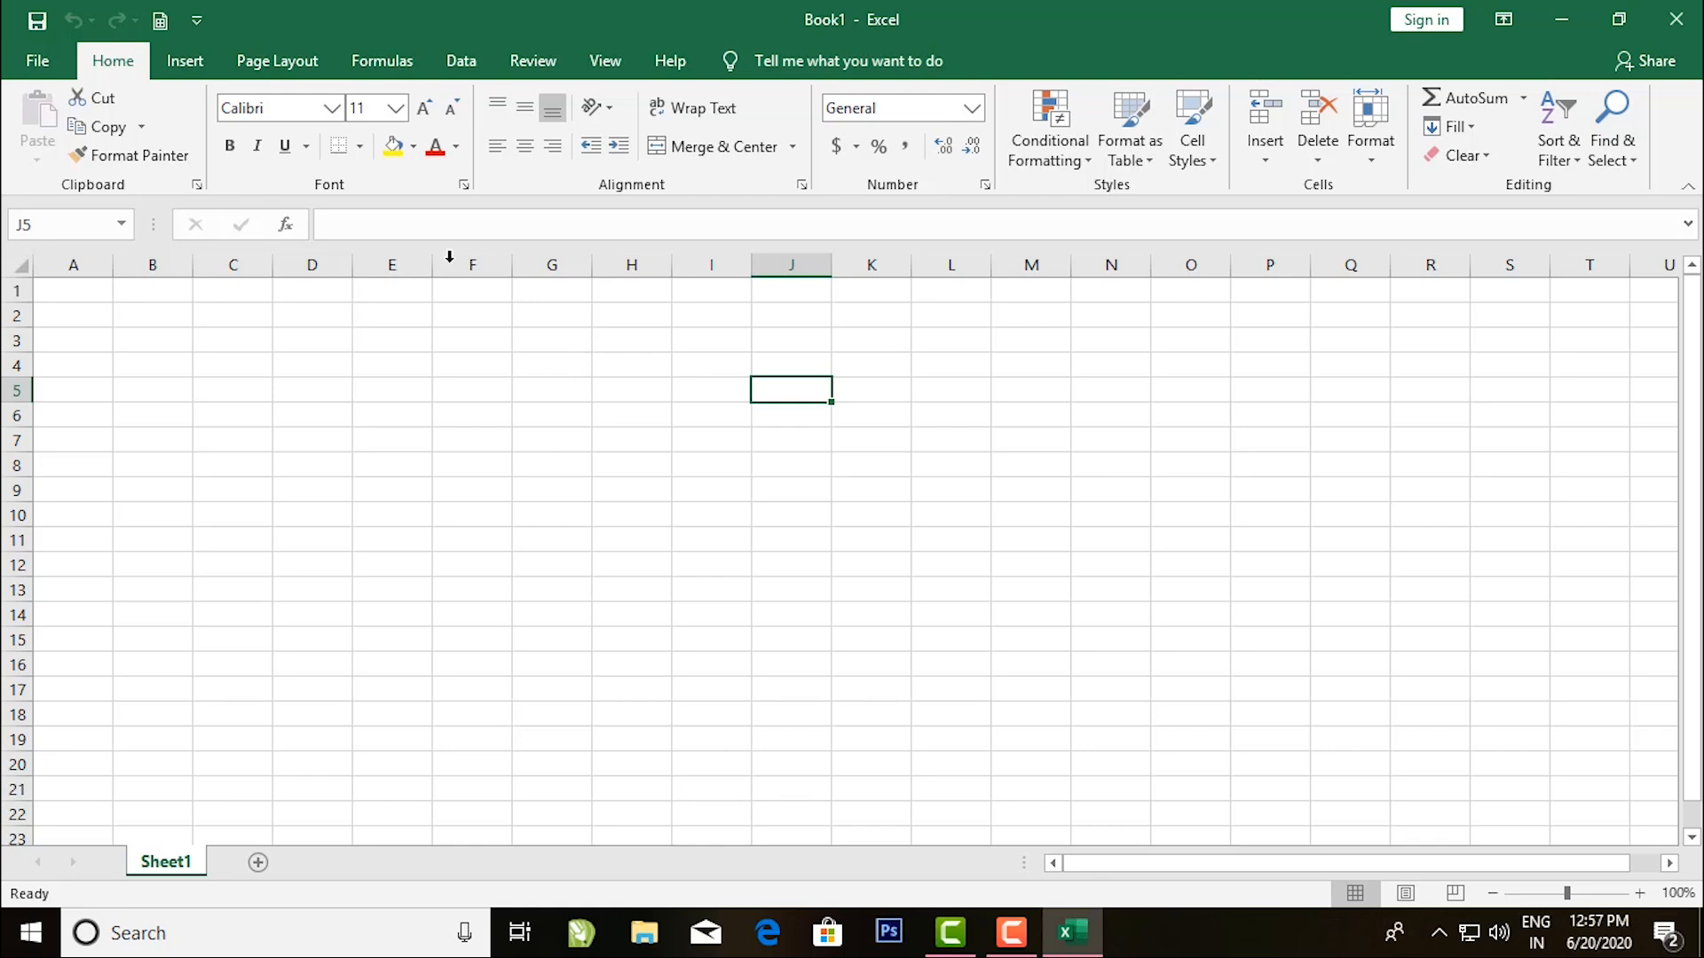
# Enter the numbers 1, 2, 3, 4 and 5 one below the other in cells A2 to A6.
pyautogui.click(90, 312)
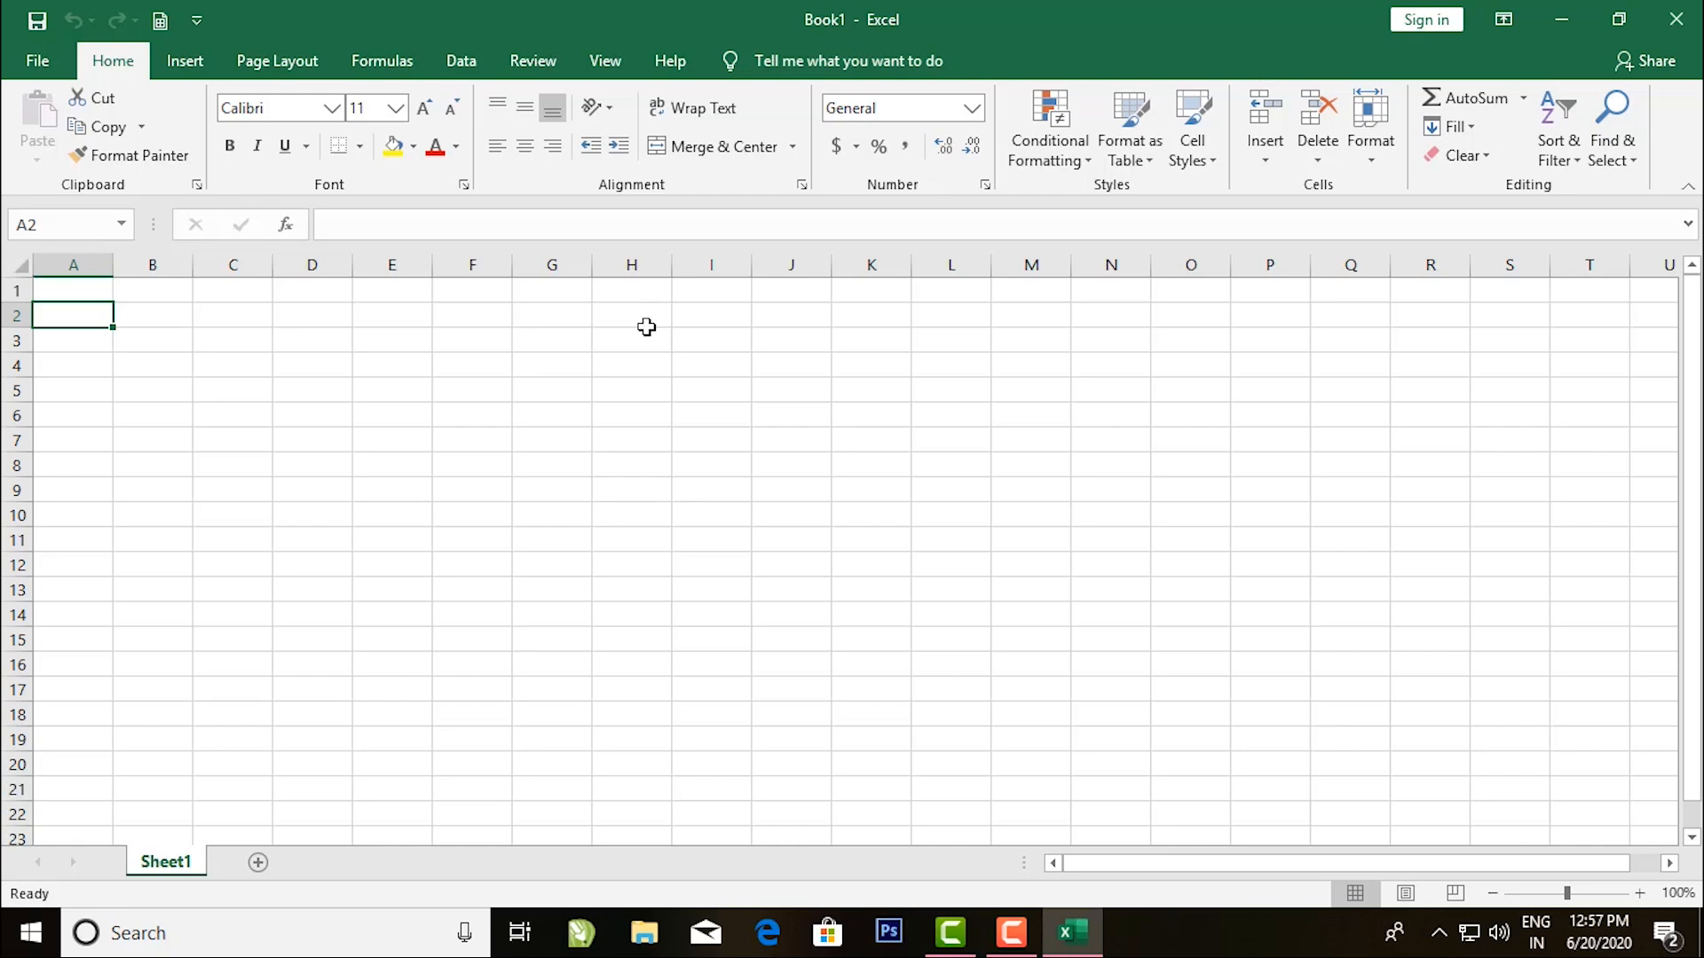
pyautogui.write('1')
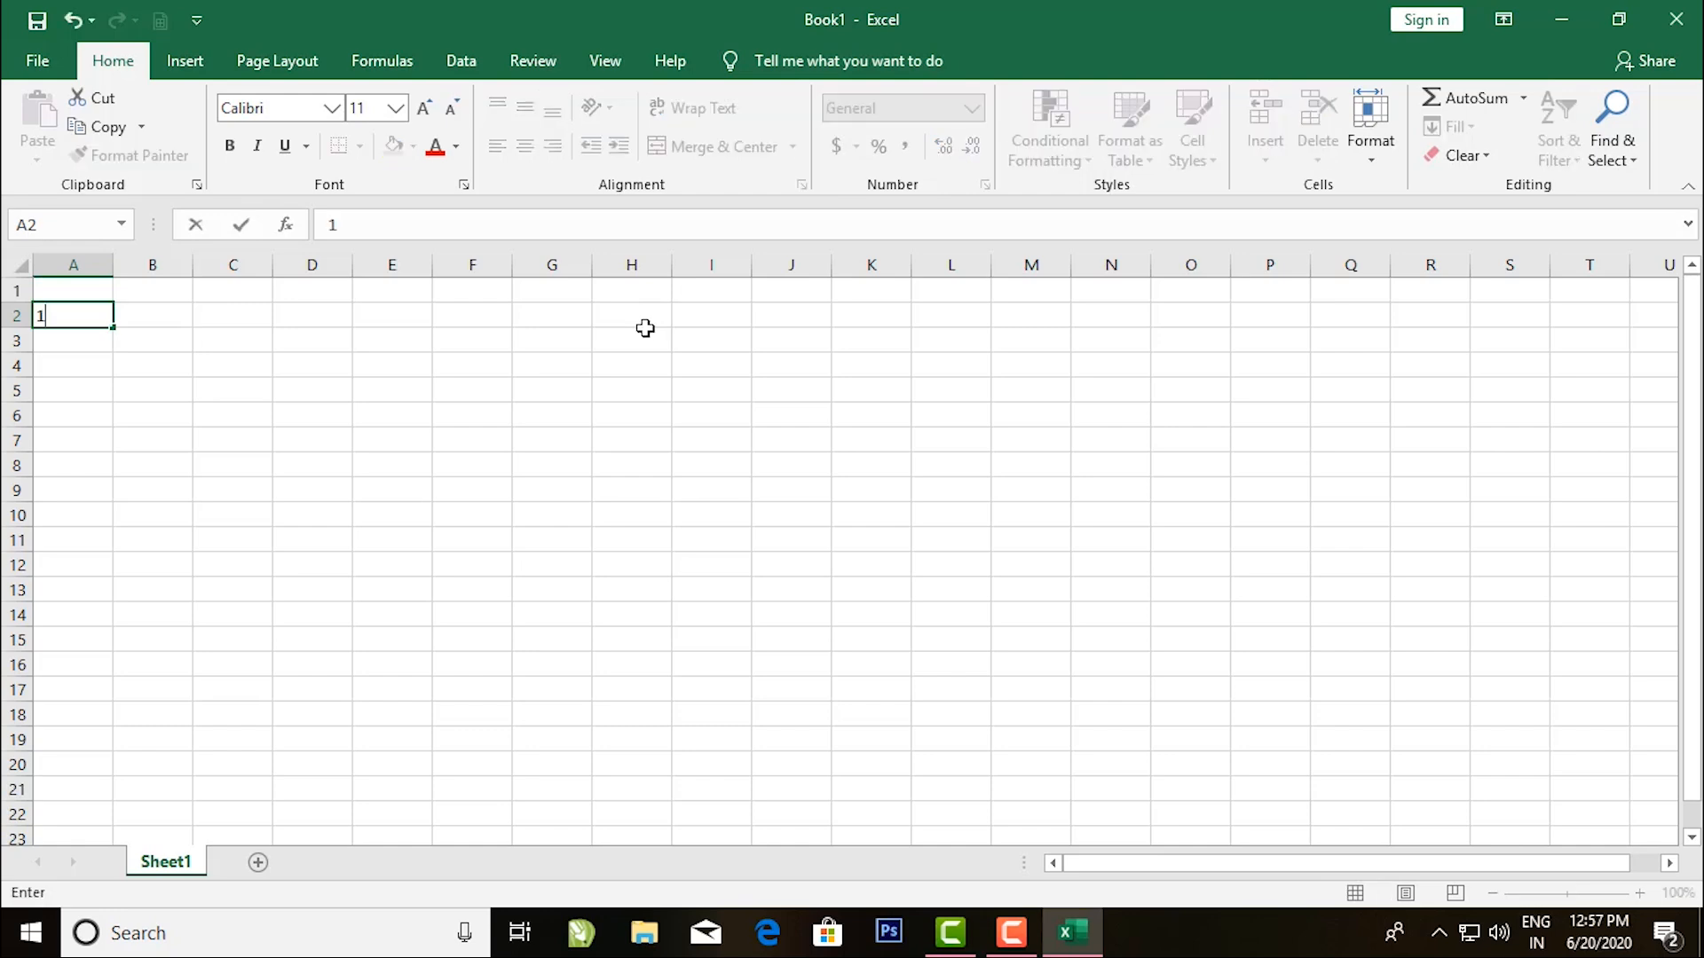
pyautogui.press('Return')
pyautogui.write('2')
pyautogui.press('Return')
pyautogui.write('3')
pyautogui.press('Return')
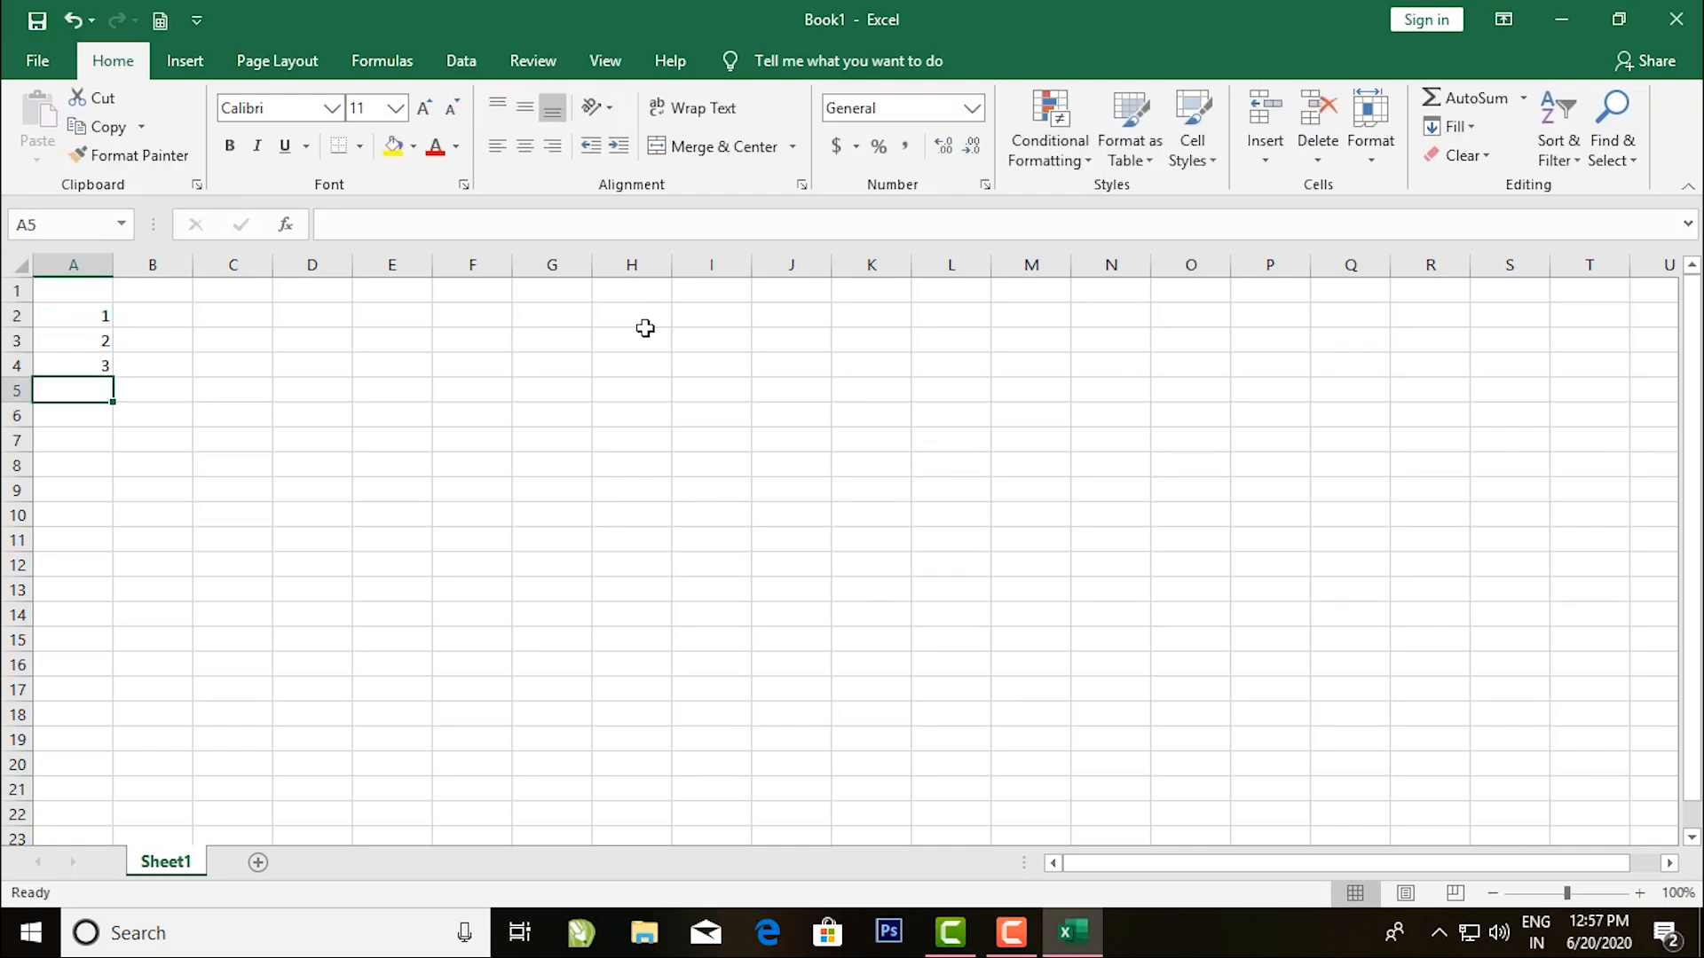
pyautogui.write('4')
pyautogui.press('Return')
pyautogui.write('5')
pyautogui.press('Return')
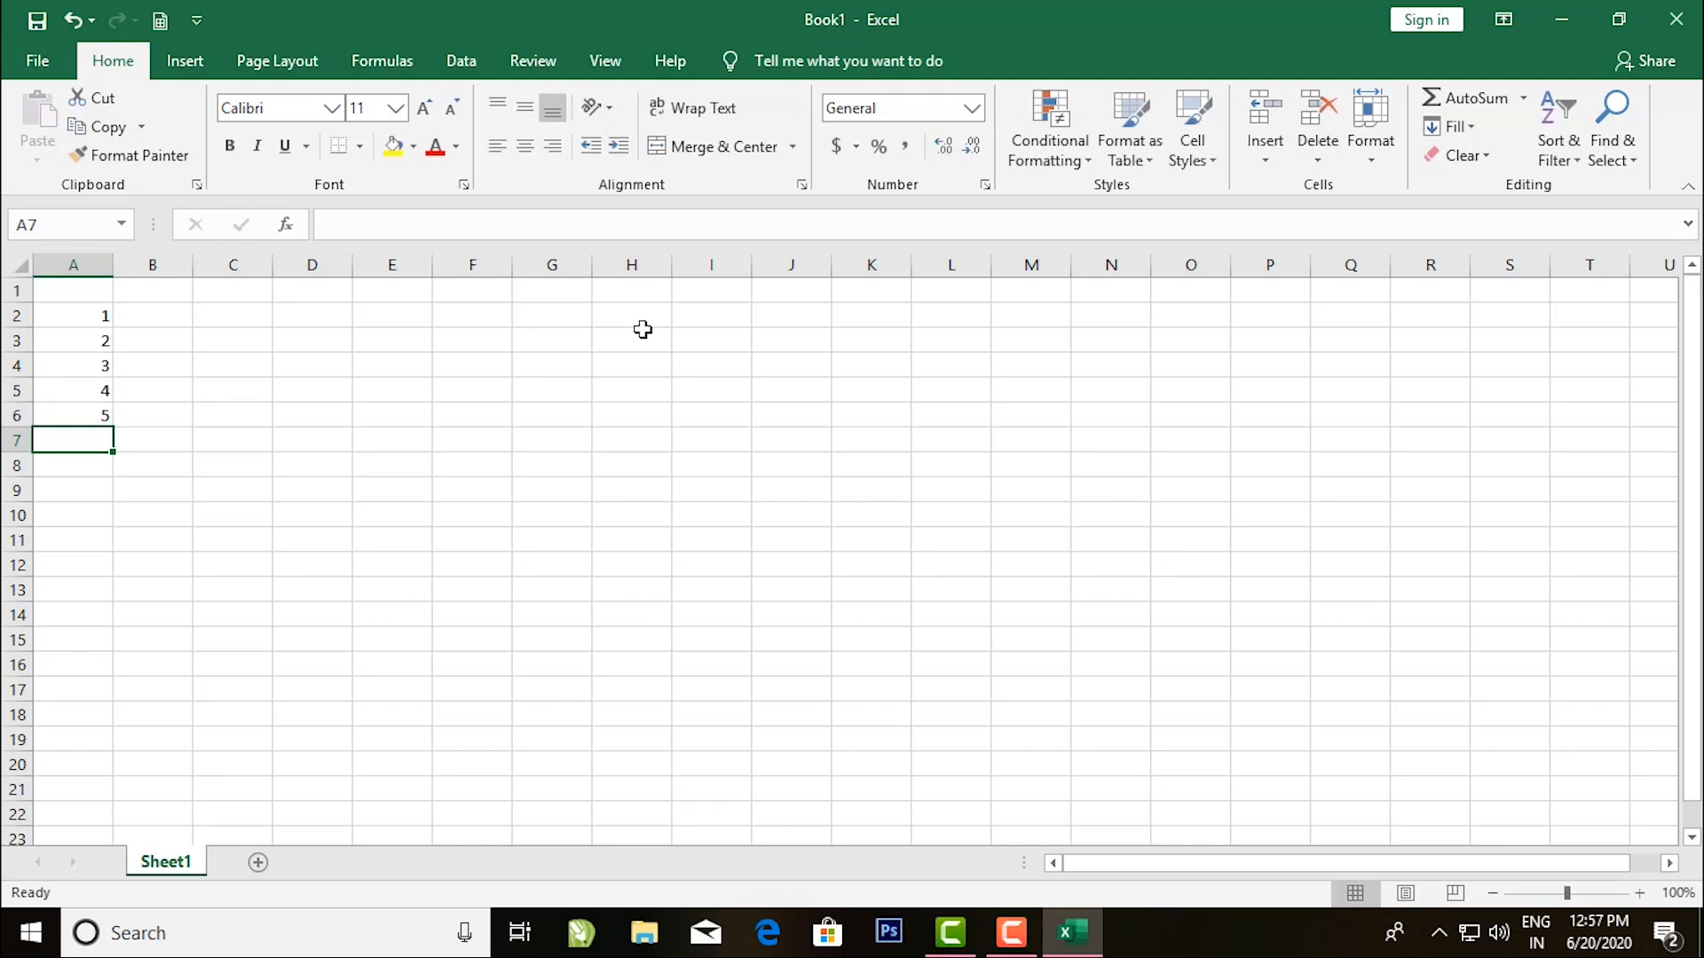
# Enter the starting values 1 and 2 in cells C2 and C3.
pyautogui.press('Right')
pyautogui.press('Up')
pyautogui.press('Up')
pyautogui.press('Up')
pyautogui.press('Up')
pyautogui.press('Up')
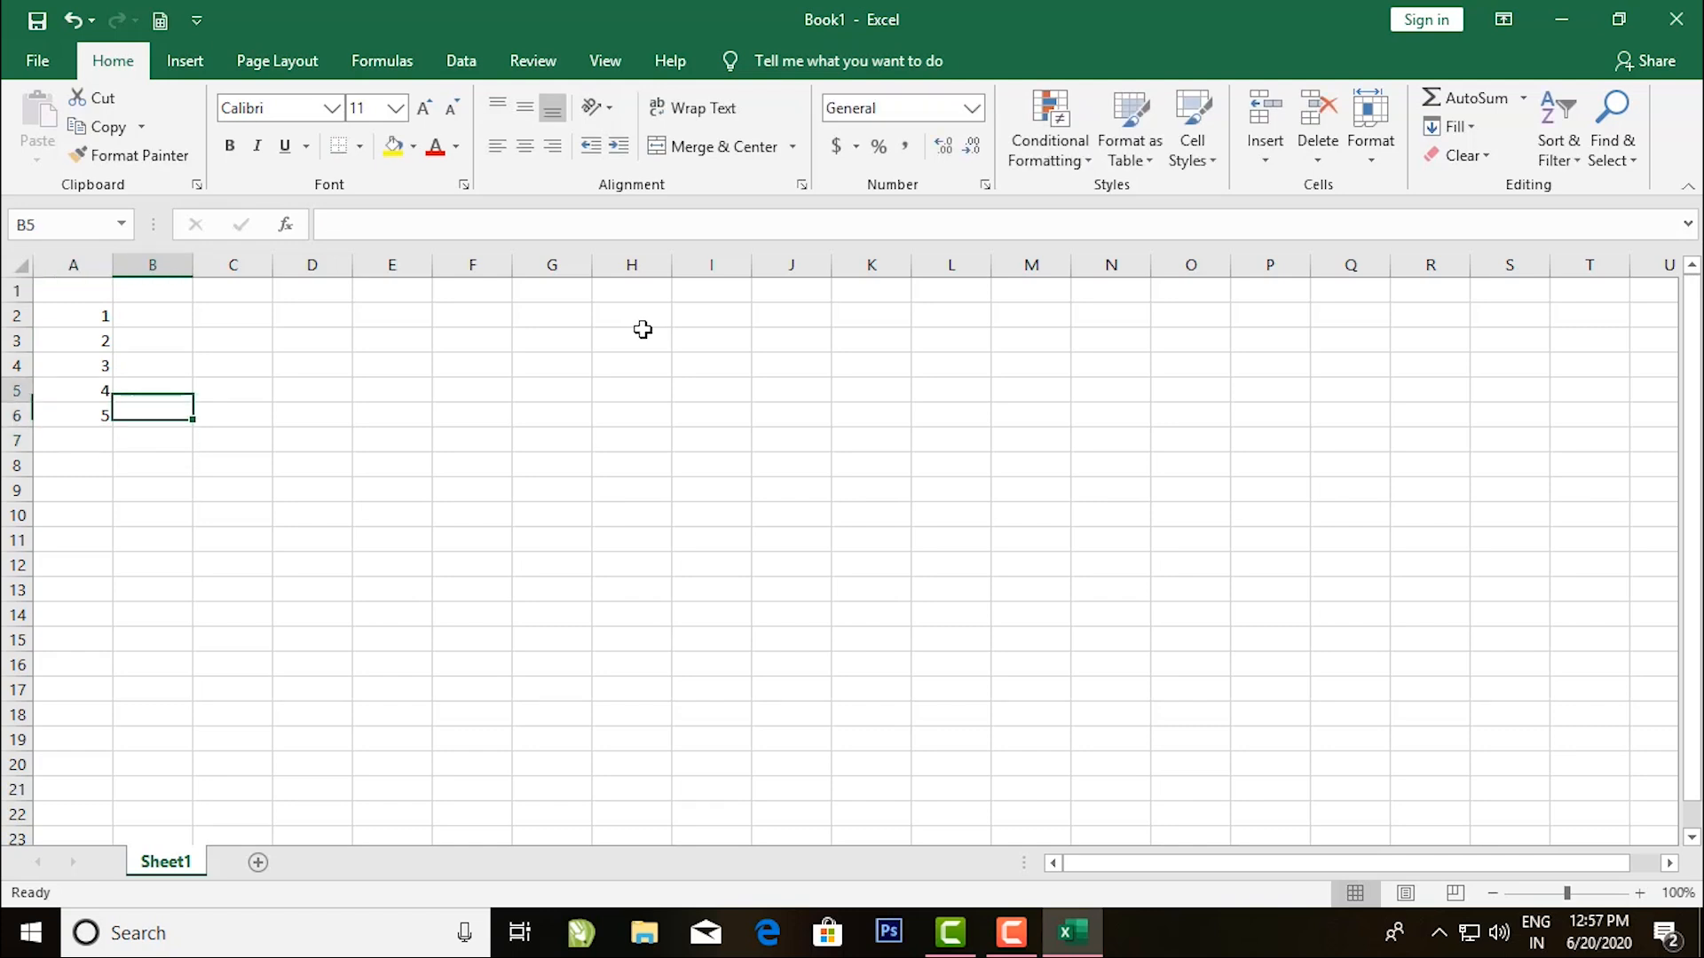
pyautogui.press('Right')
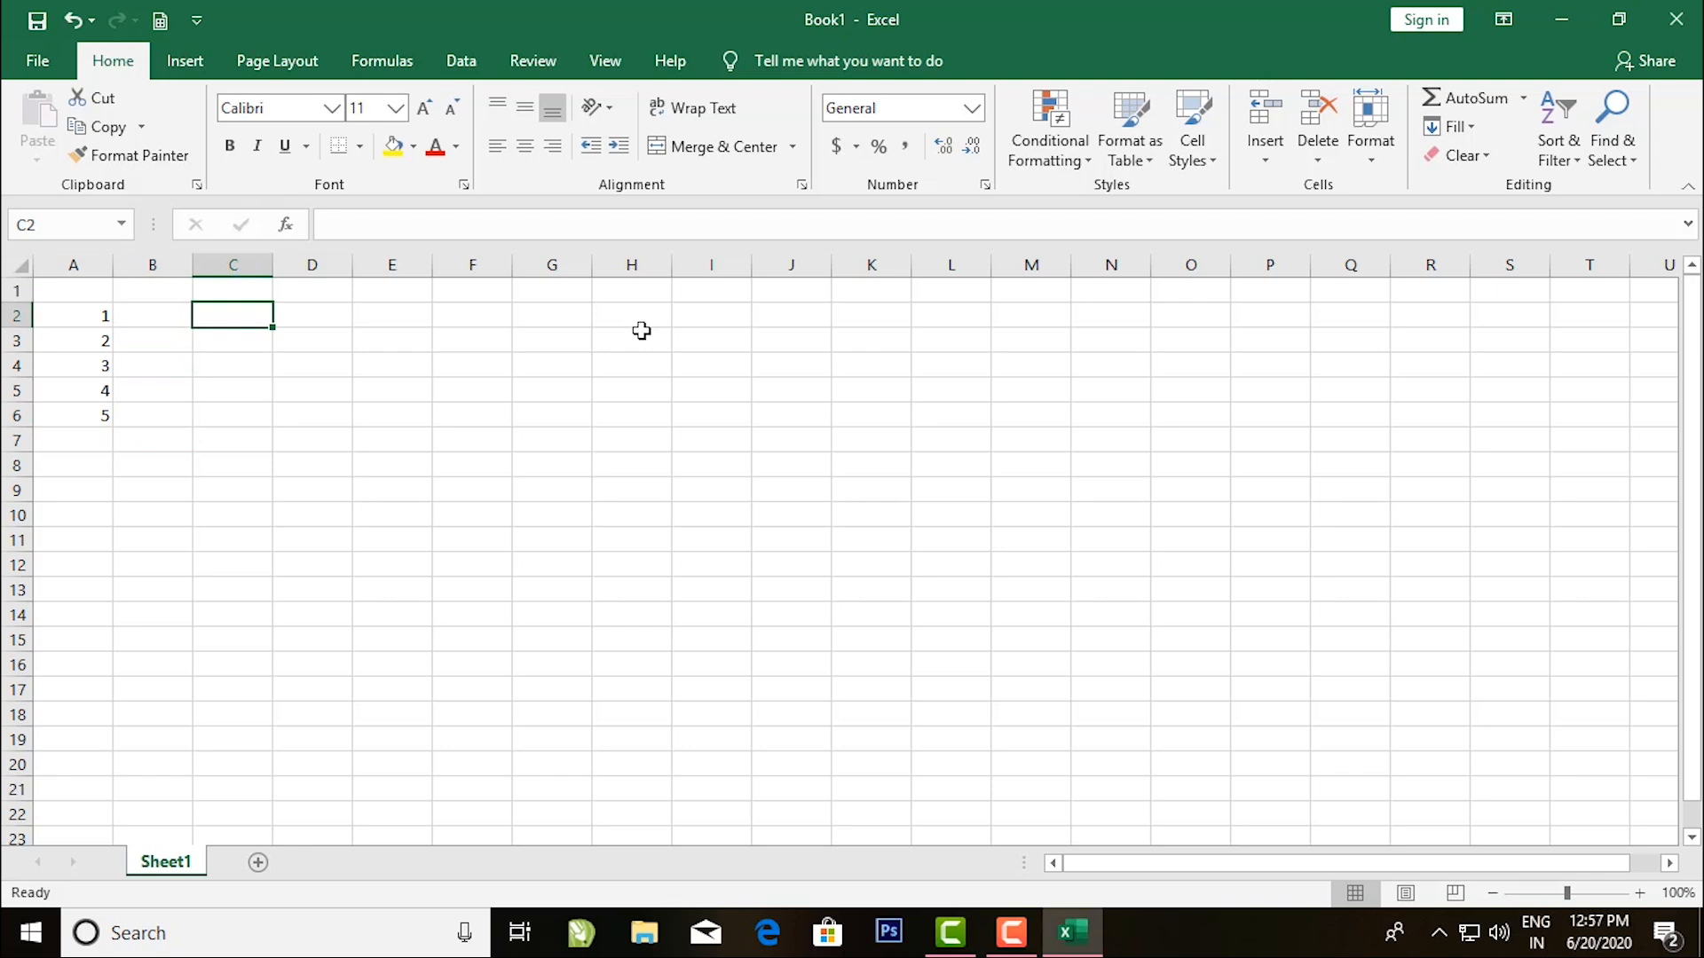
pyautogui.write('1')
pyautogui.press('Return')
pyautogui.write('2')
pyautogui.press('Return')
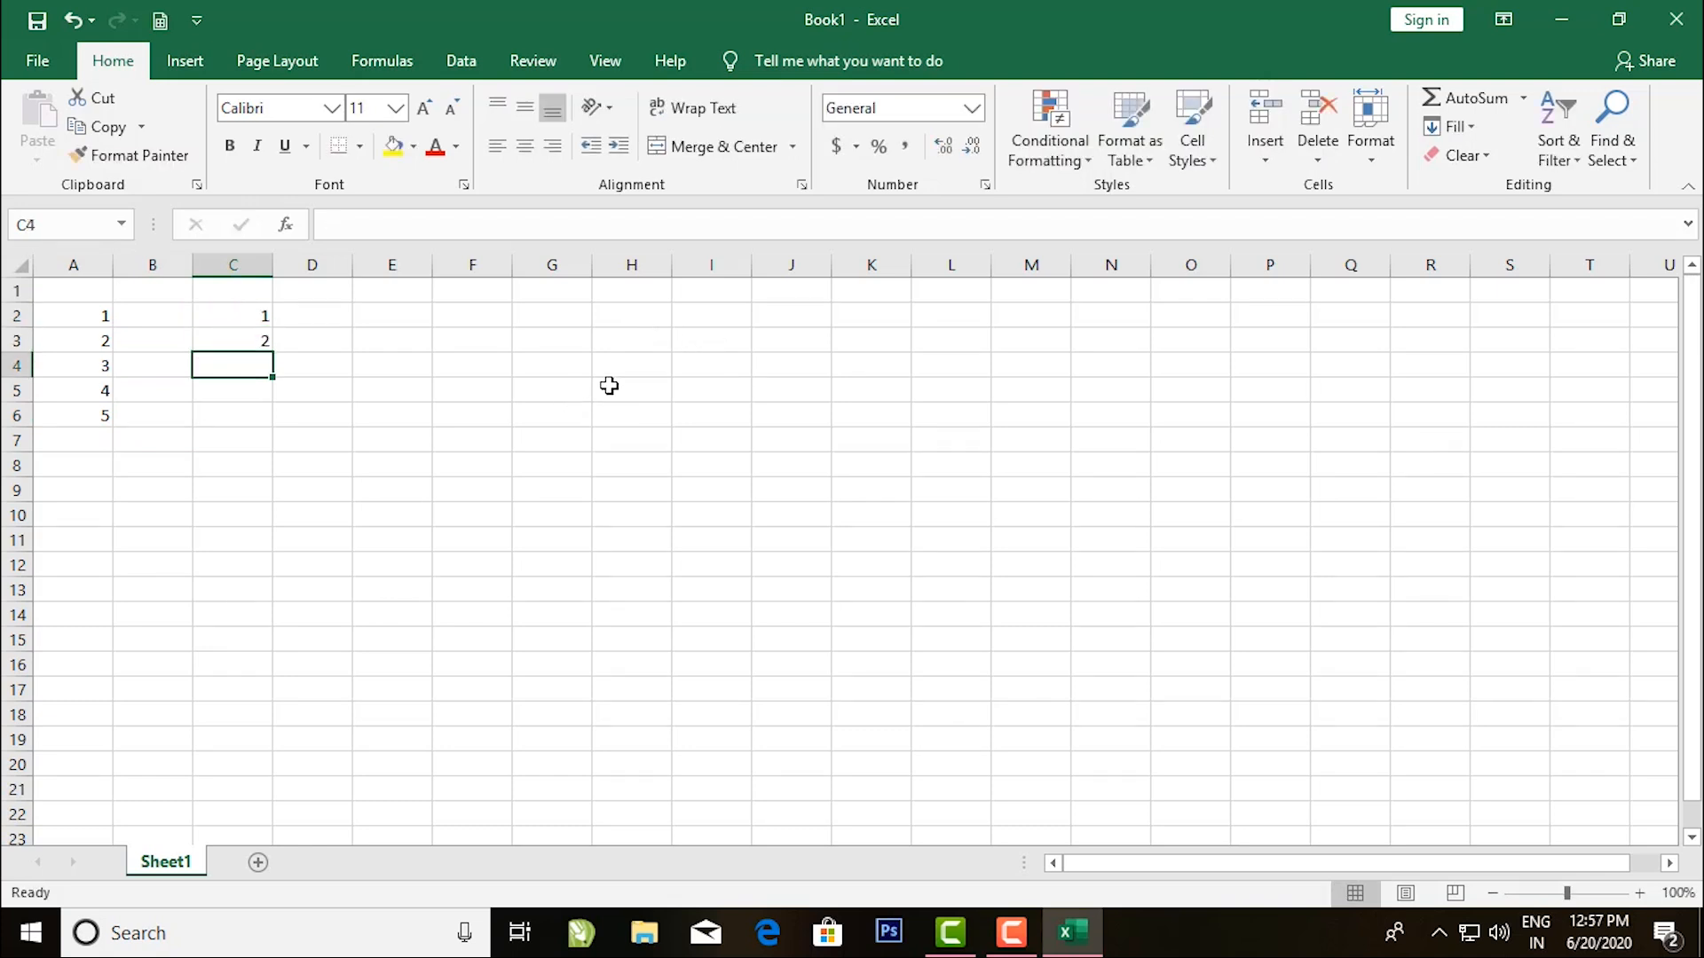
# Extend the number series in C2:C3 down to 20 in cell C21 with AutoFill.
pyautogui.click(224, 323)
pyautogui.moveTo(223, 323); pyautogui.dragTo(222, 333)
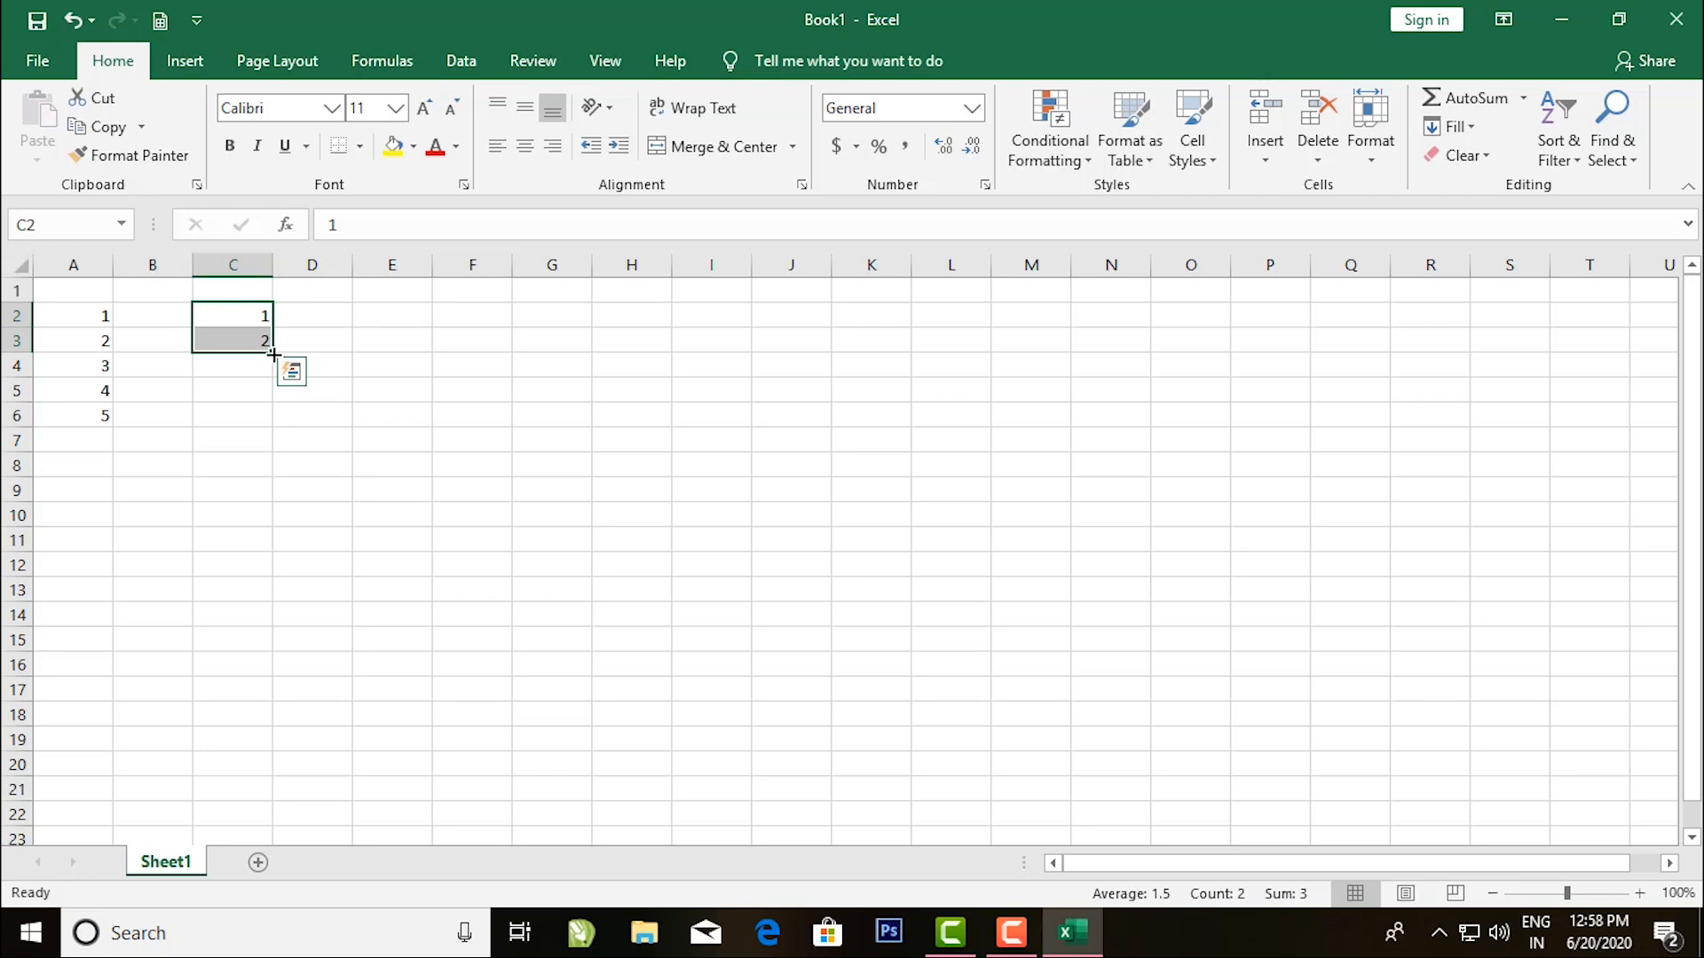
pyautogui.moveTo(273, 354); pyautogui.dragTo(273, 377)
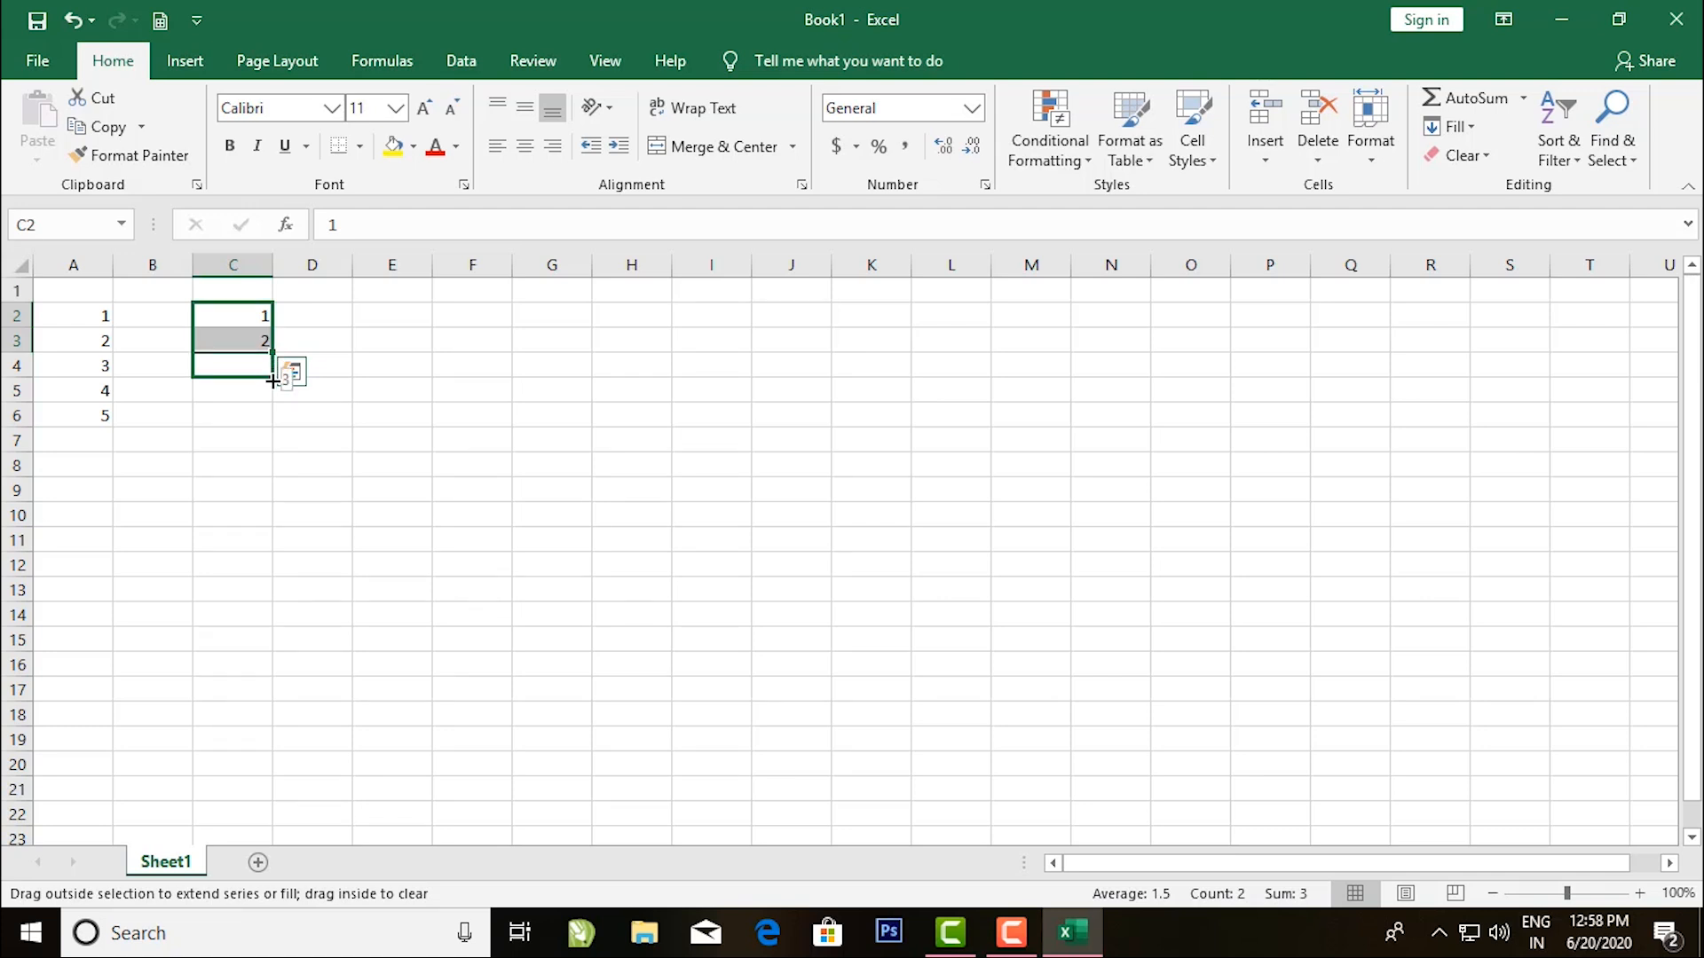
pyautogui.moveTo(273, 379); pyautogui.dragTo(260, 803)
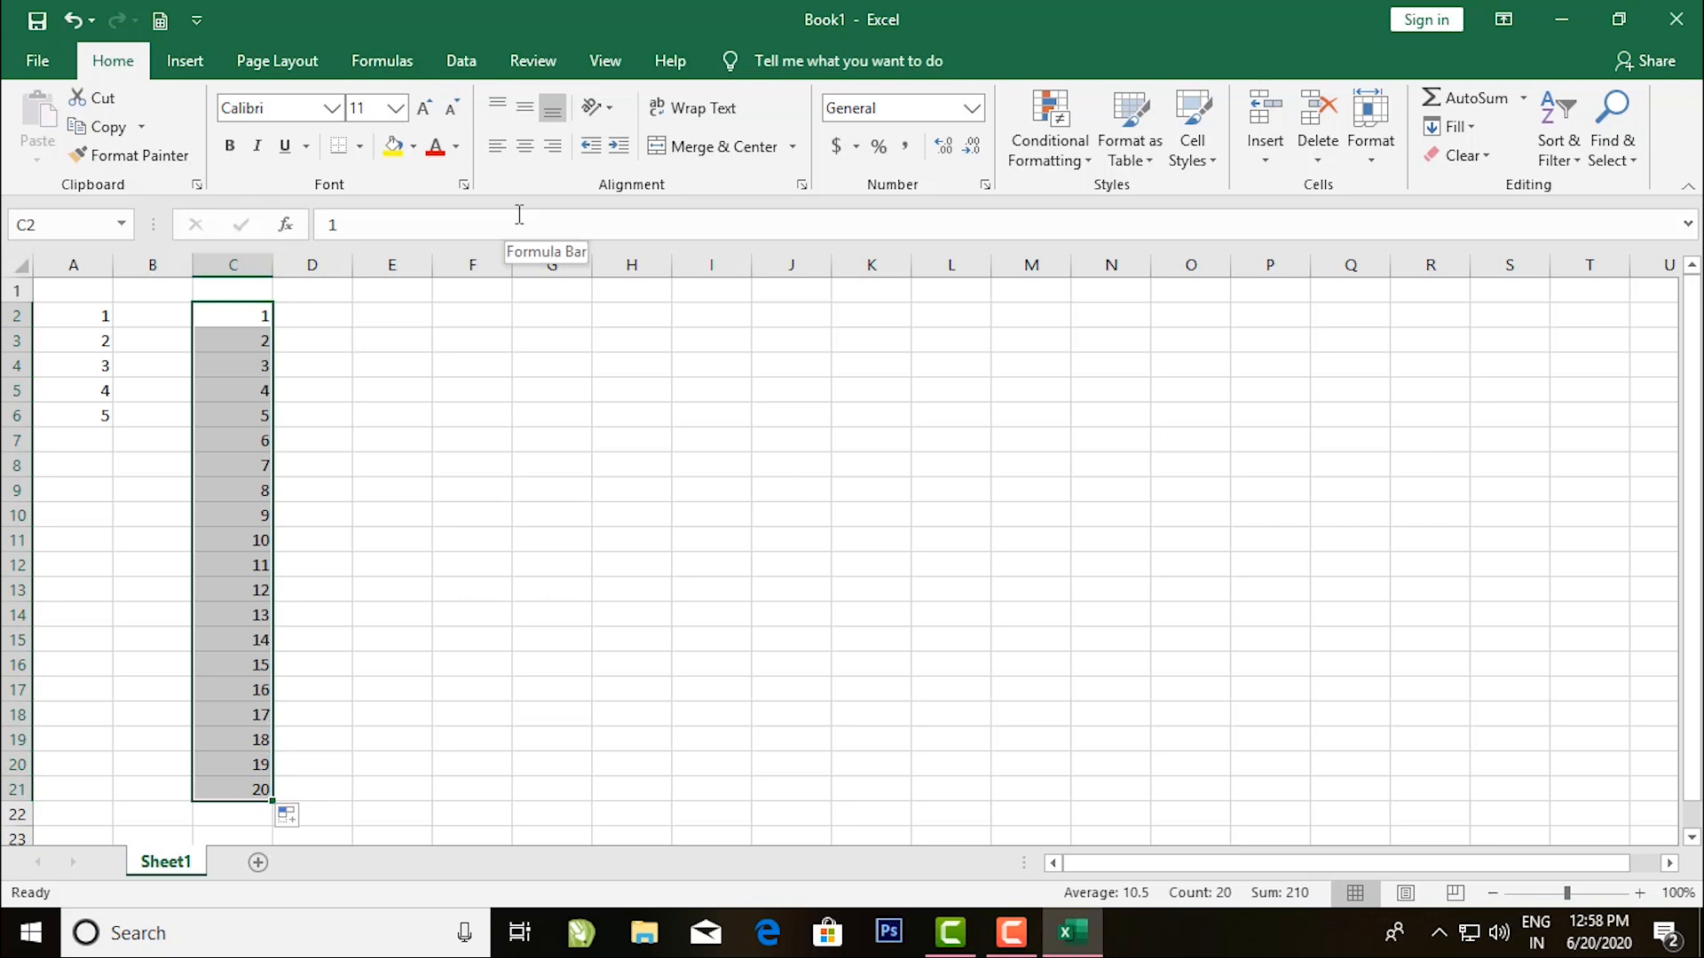
# Enter 5 and 10 in cells E2 and E3 and AutoFill the series down to cell E10.
pyautogui.click(378, 322)
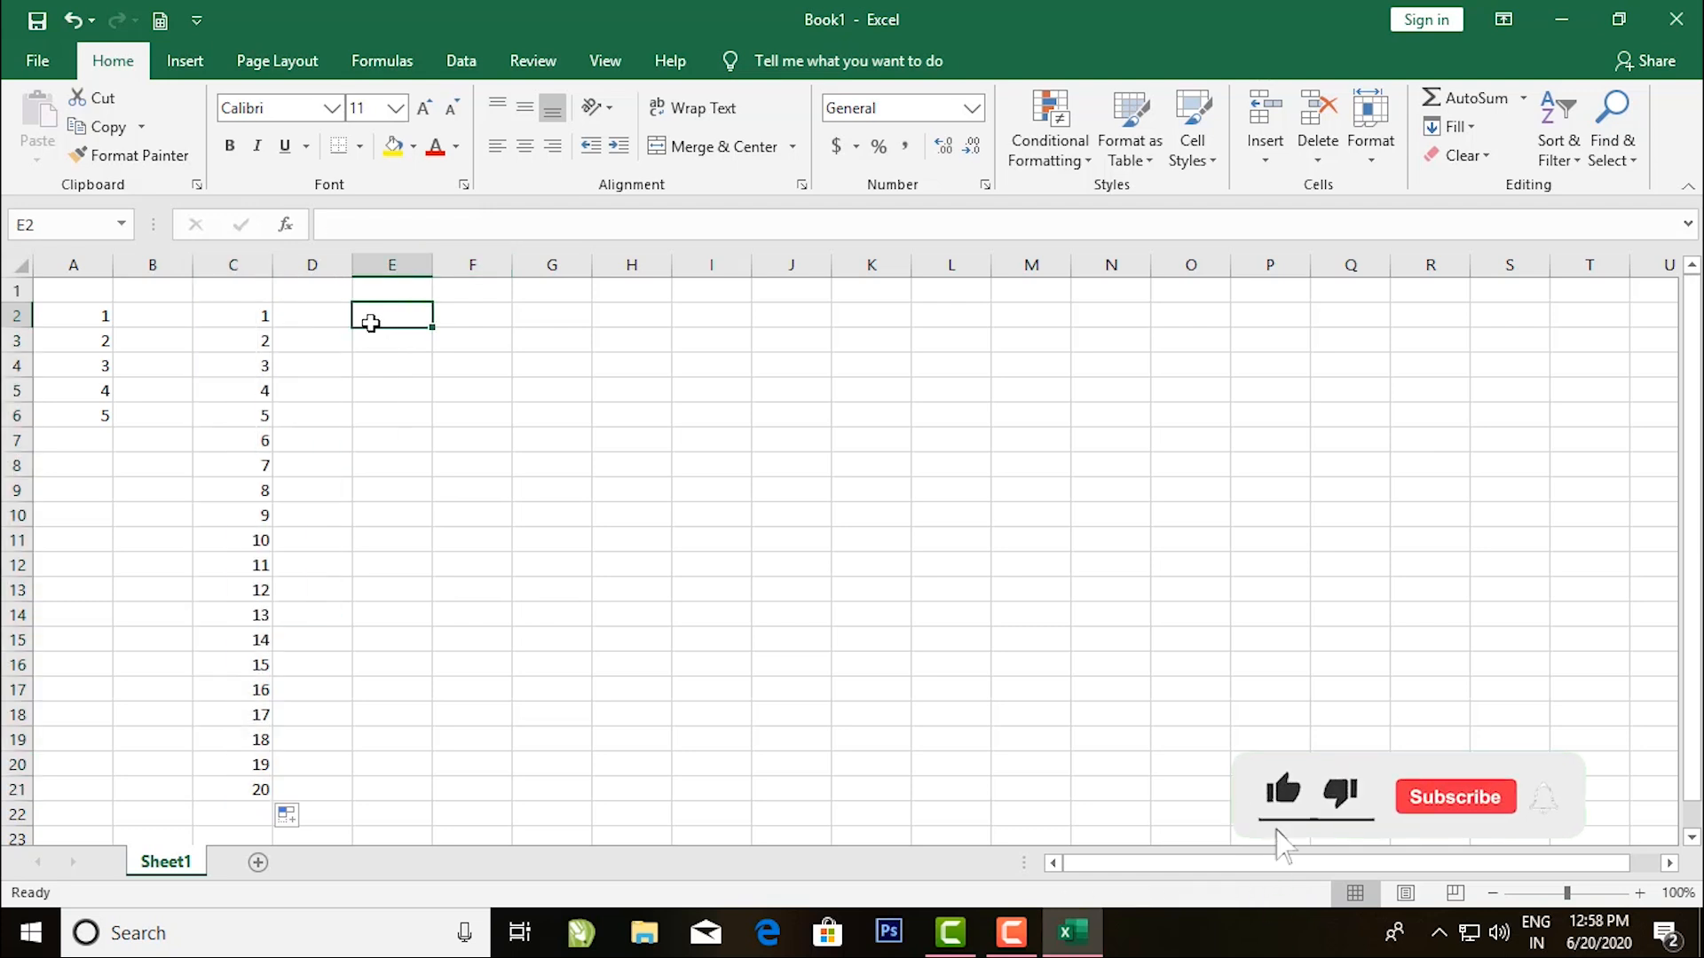
pyautogui.write('5')
pyautogui.press('Return')
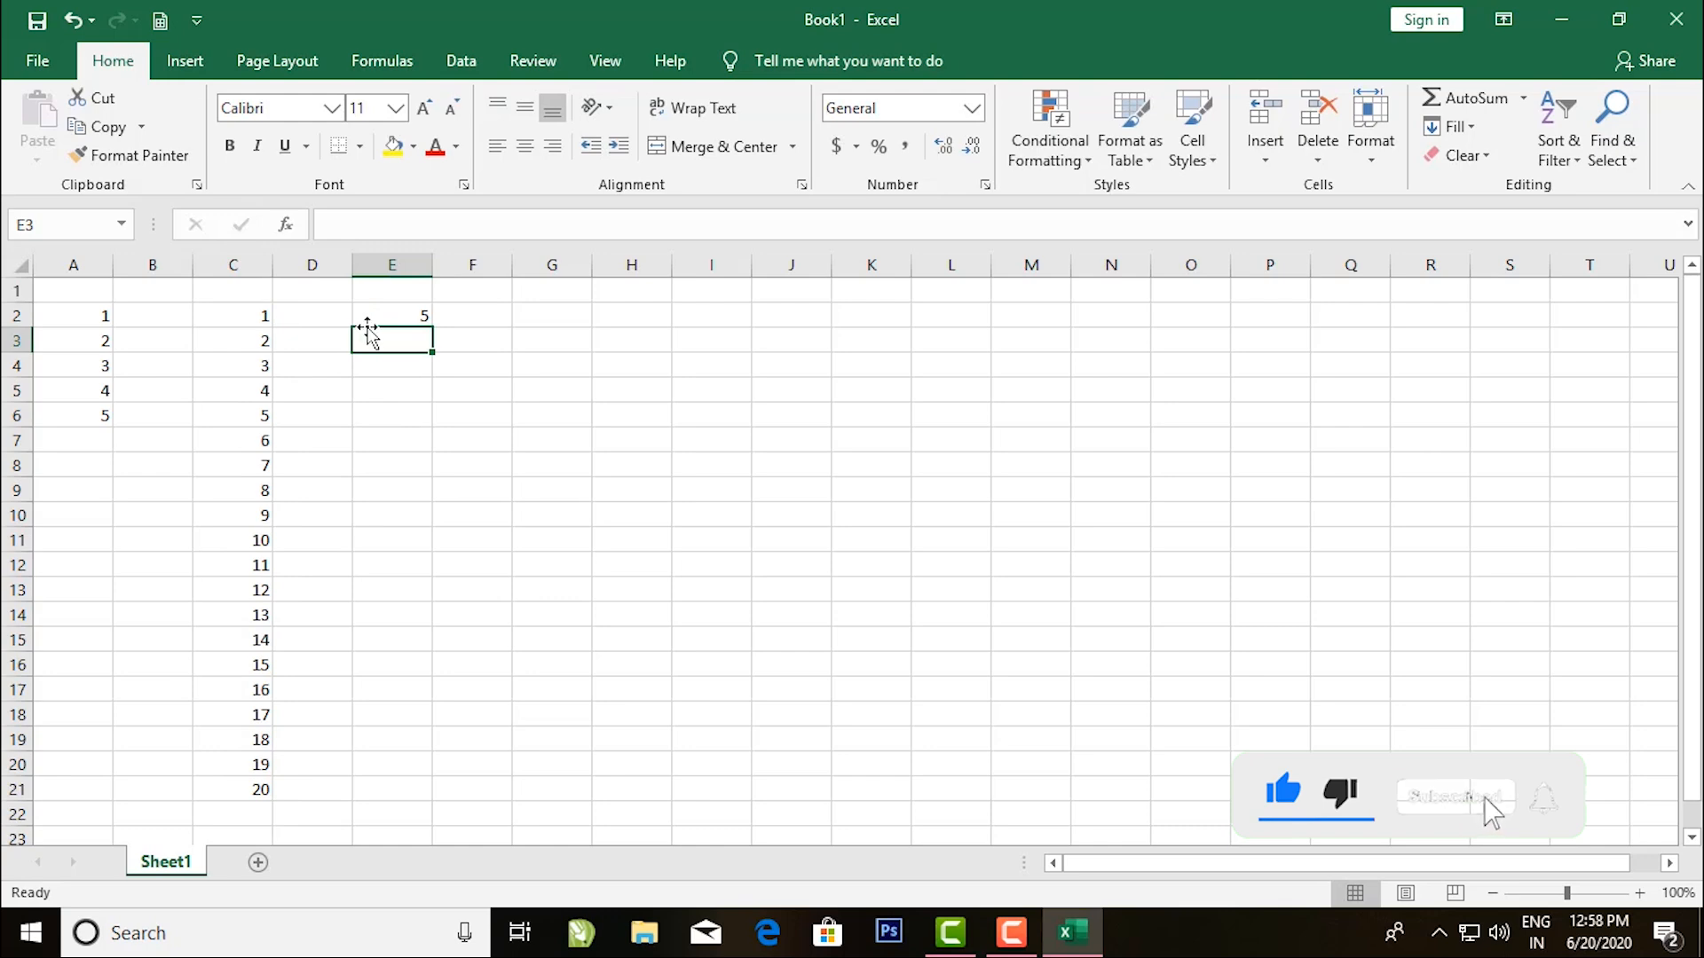
pyautogui.write('10')
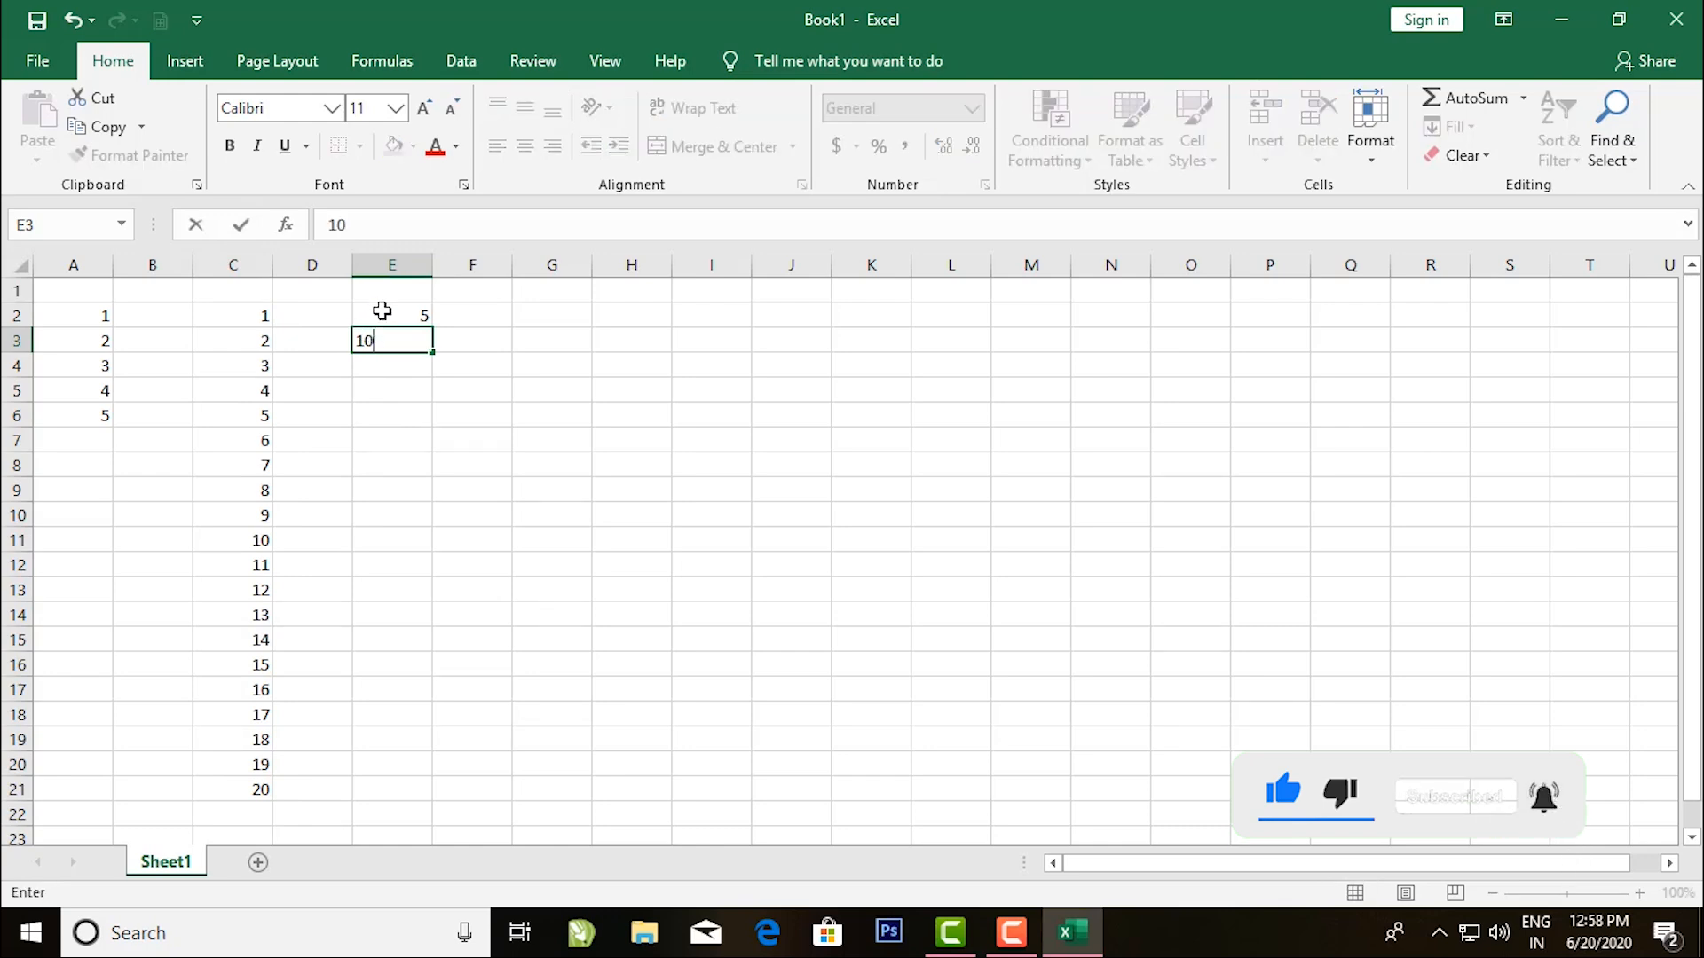
pyautogui.click(383, 309)
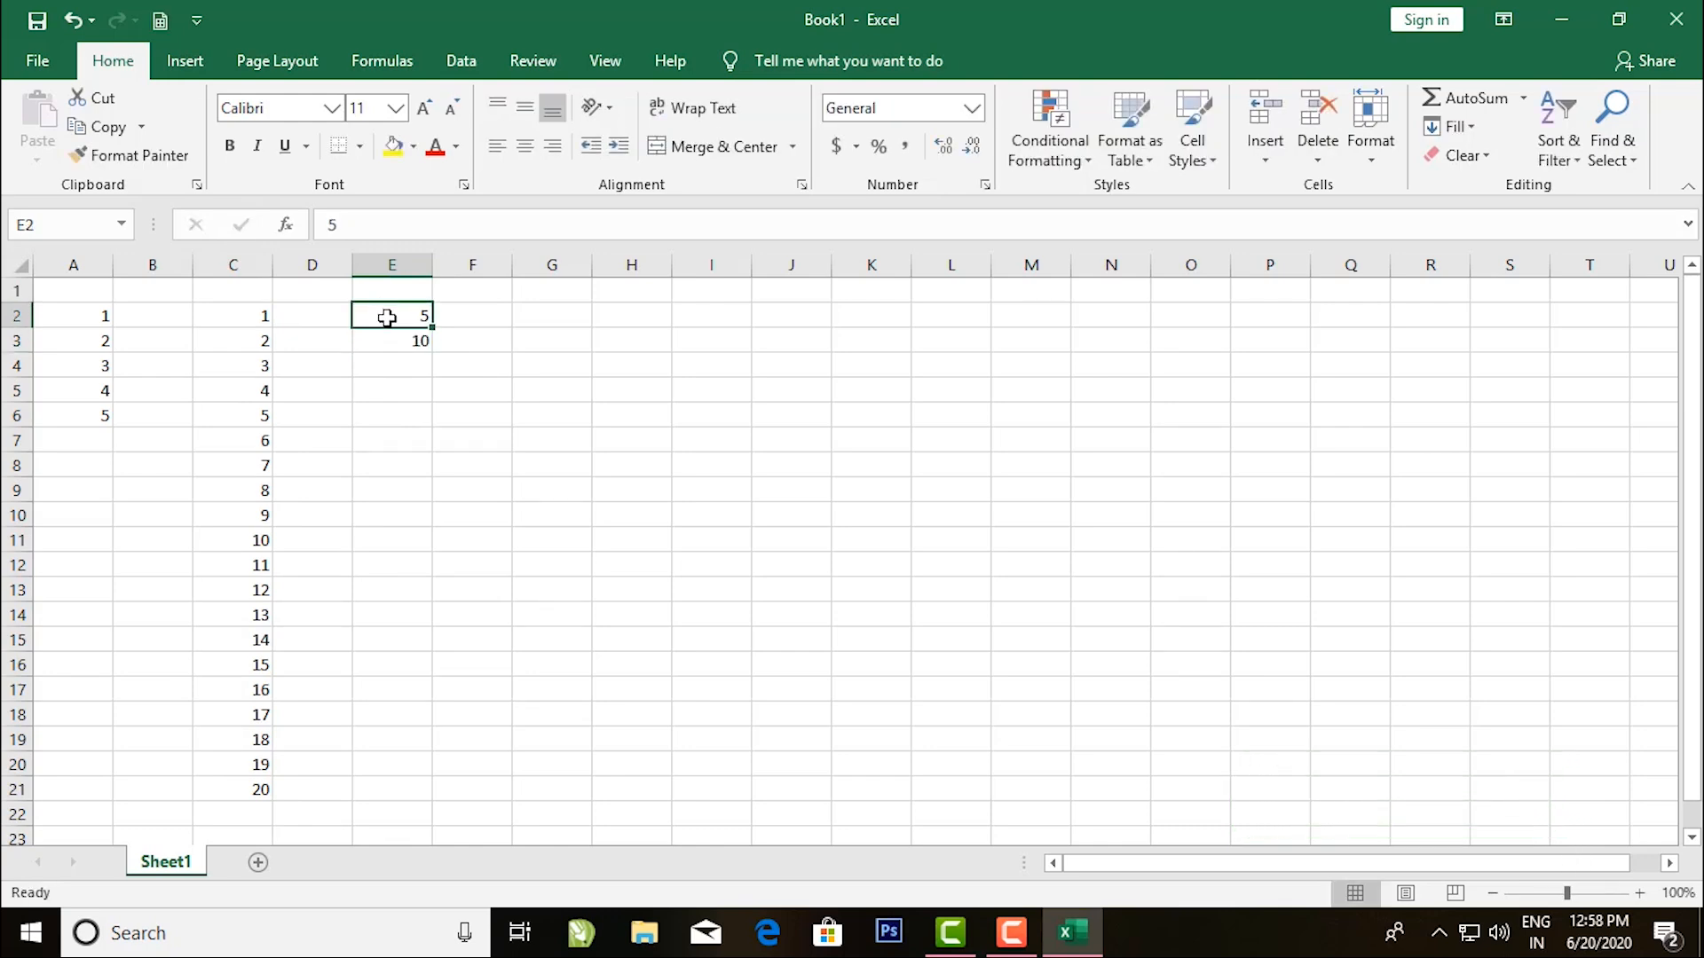
pyautogui.moveTo(387, 317); pyautogui.dragTo(428, 523)
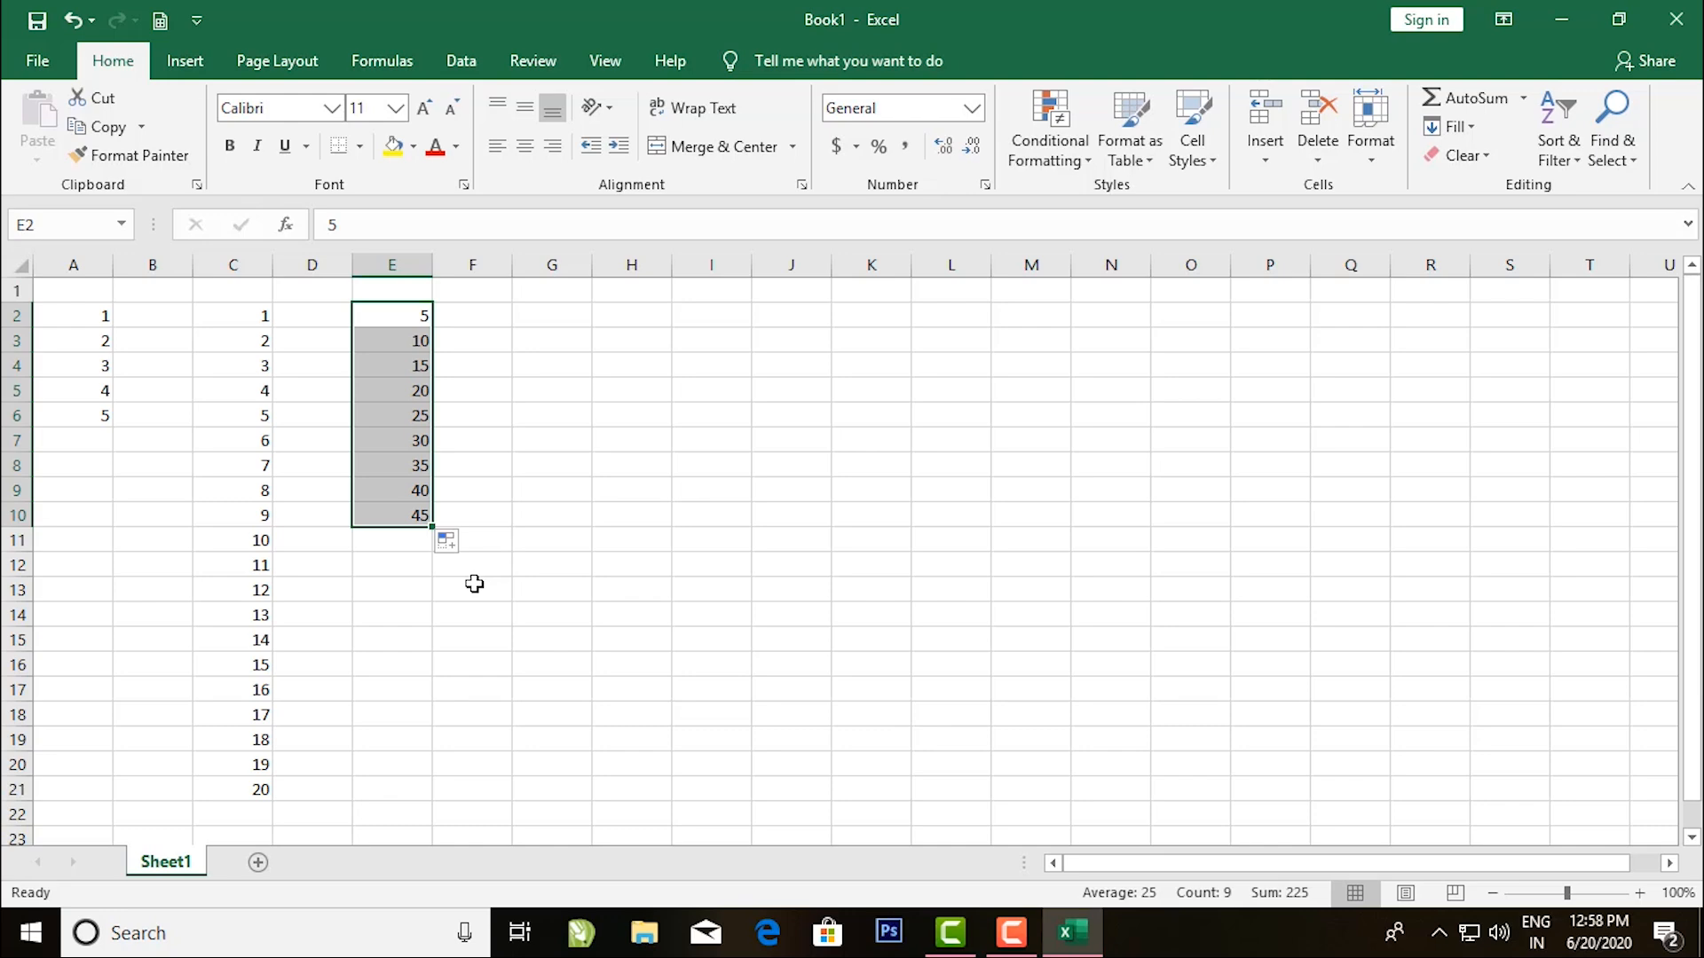
# Enter 100 and 95 in cells E12 and E13 and AutoFill the descending series down to cell E19.
pyautogui.click(391, 568)
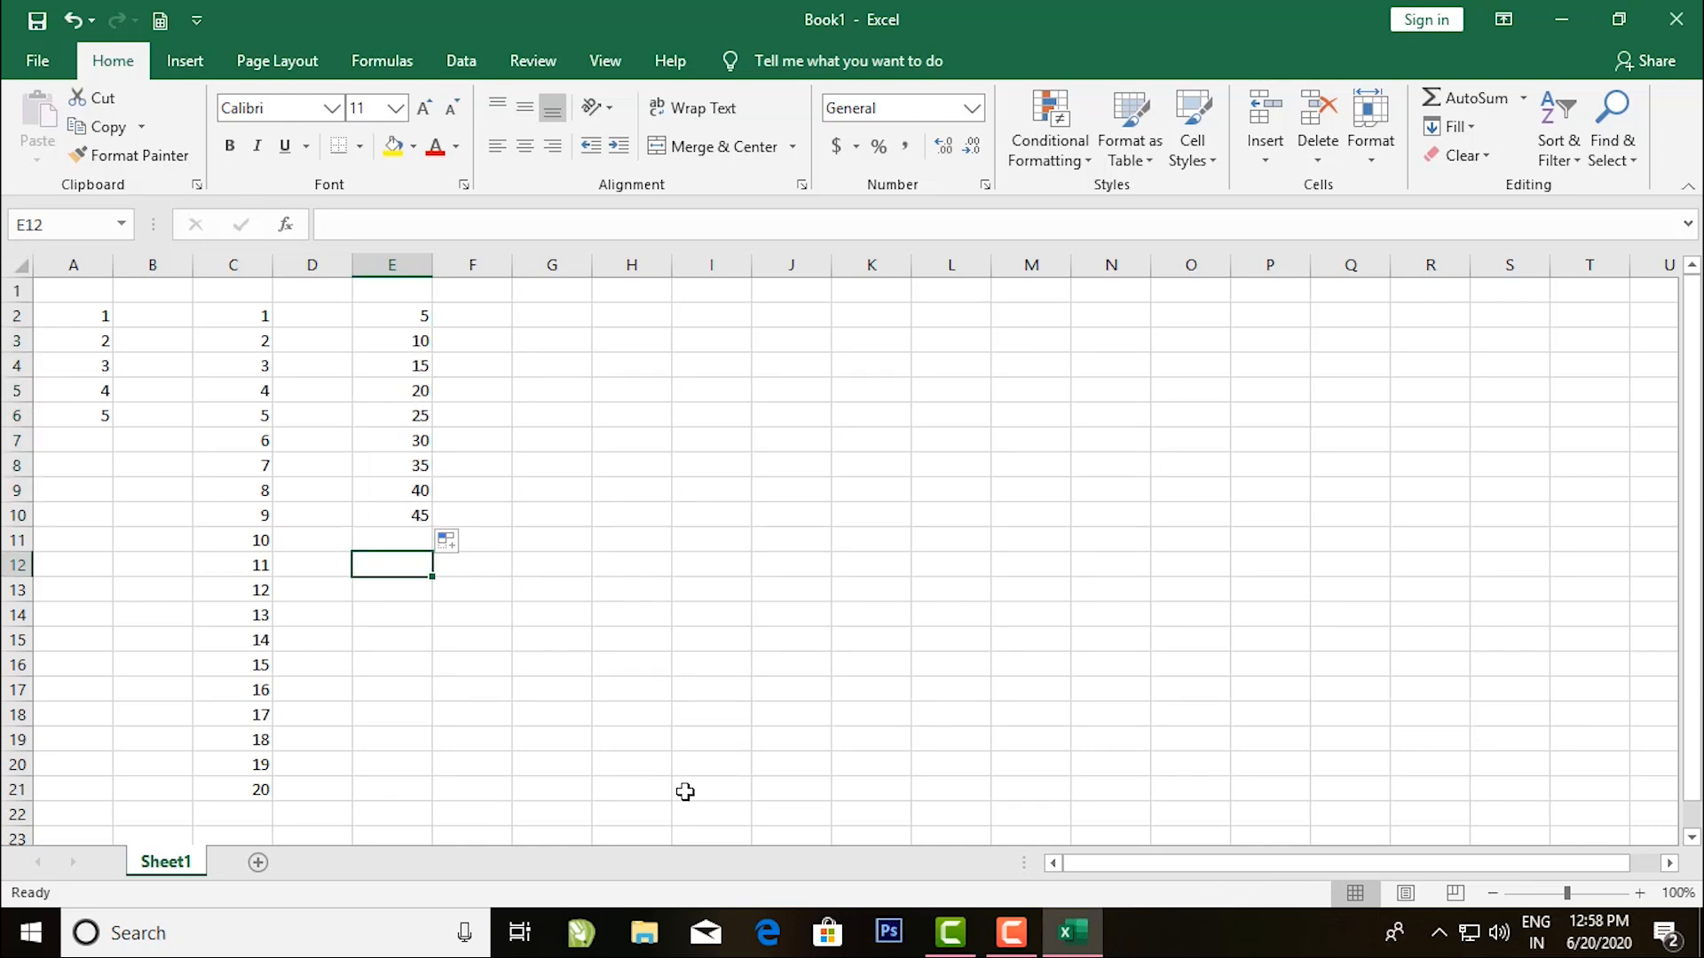
pyautogui.write('100')
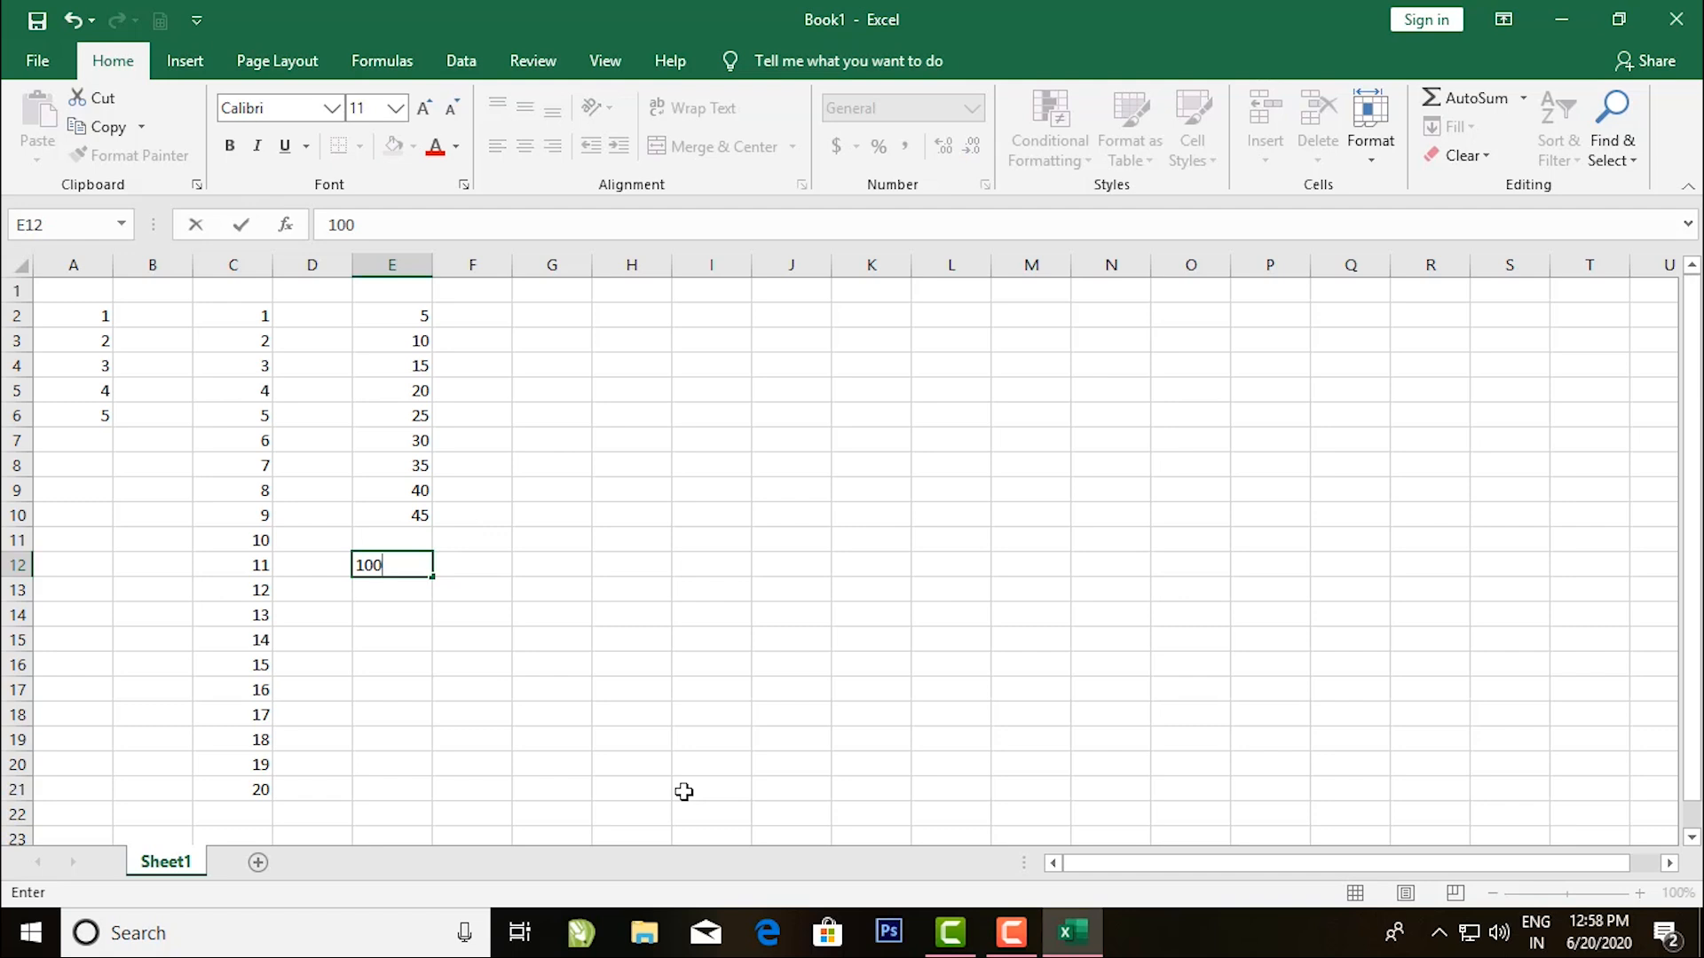
pyautogui.press('Return')
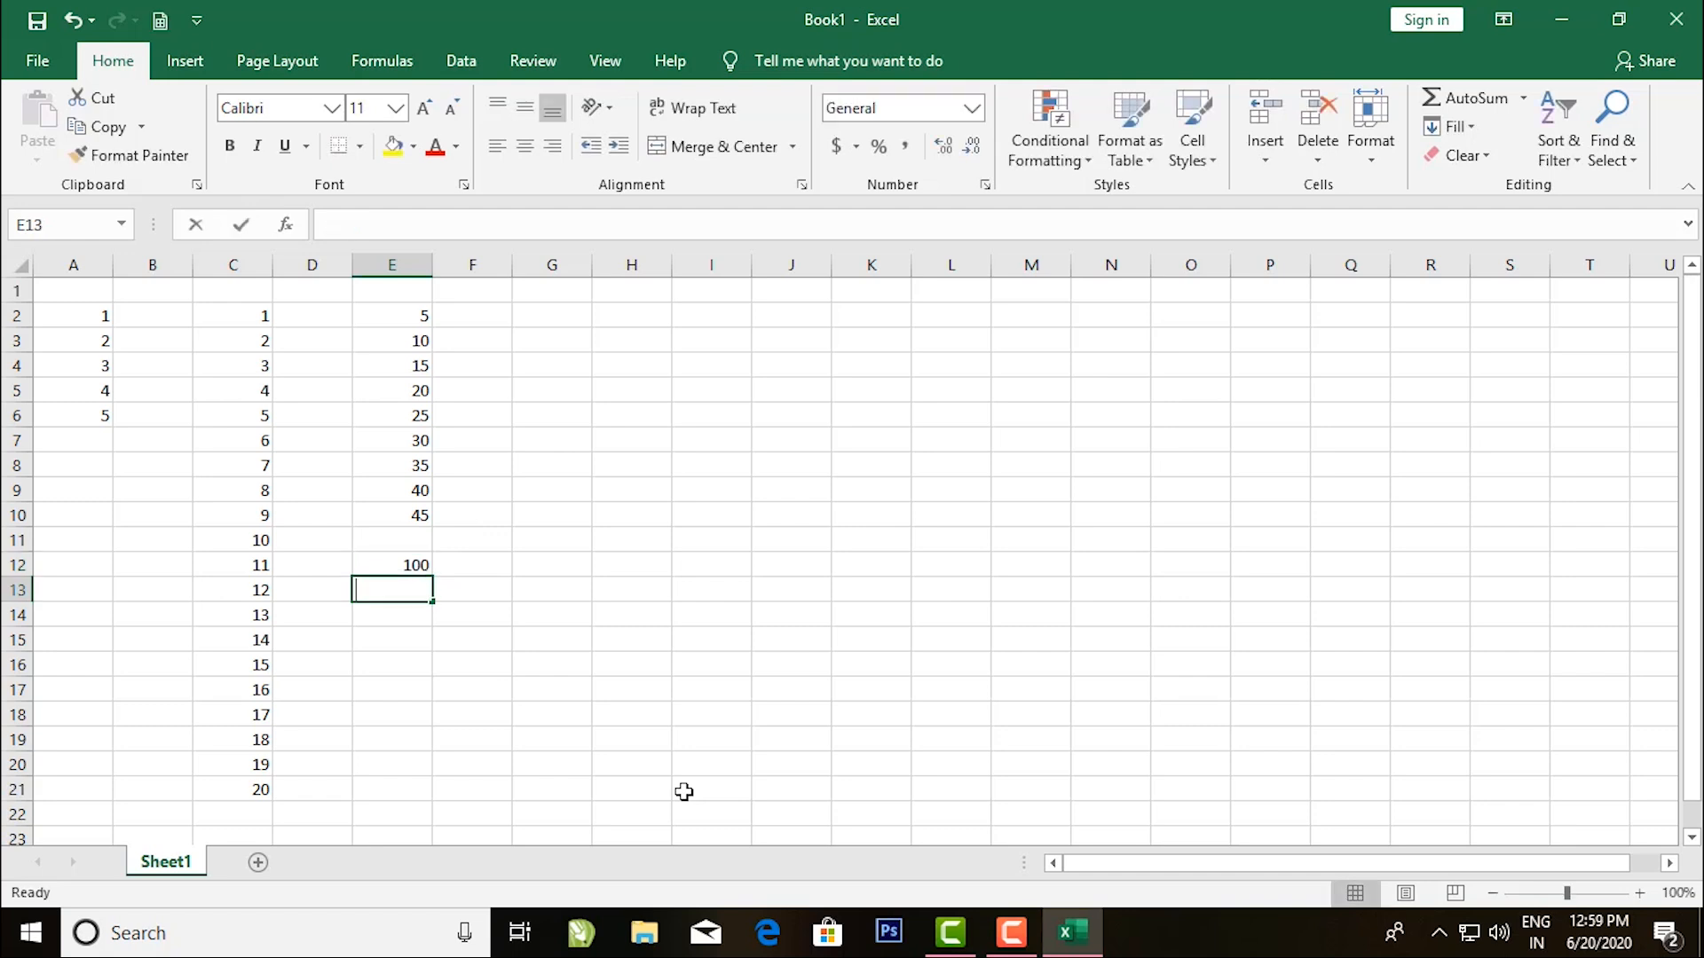
pyautogui.write('95')
pyautogui.click(479, 570)
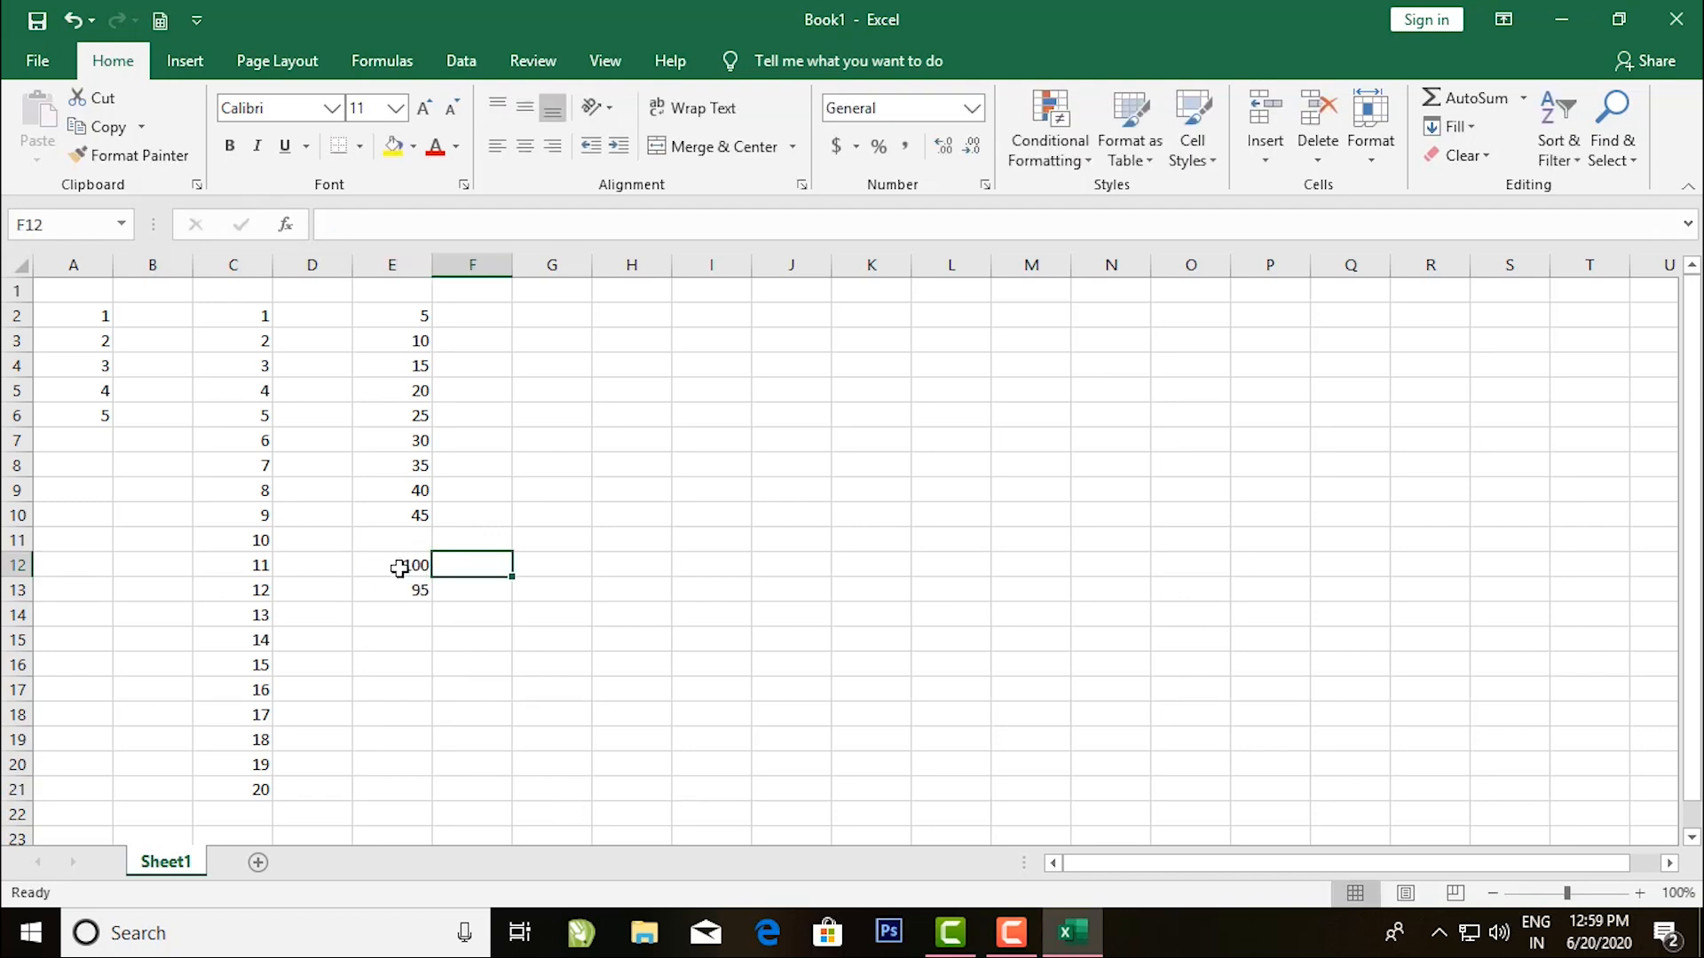
pyautogui.moveTo(399, 568); pyautogui.dragTo(413, 744)
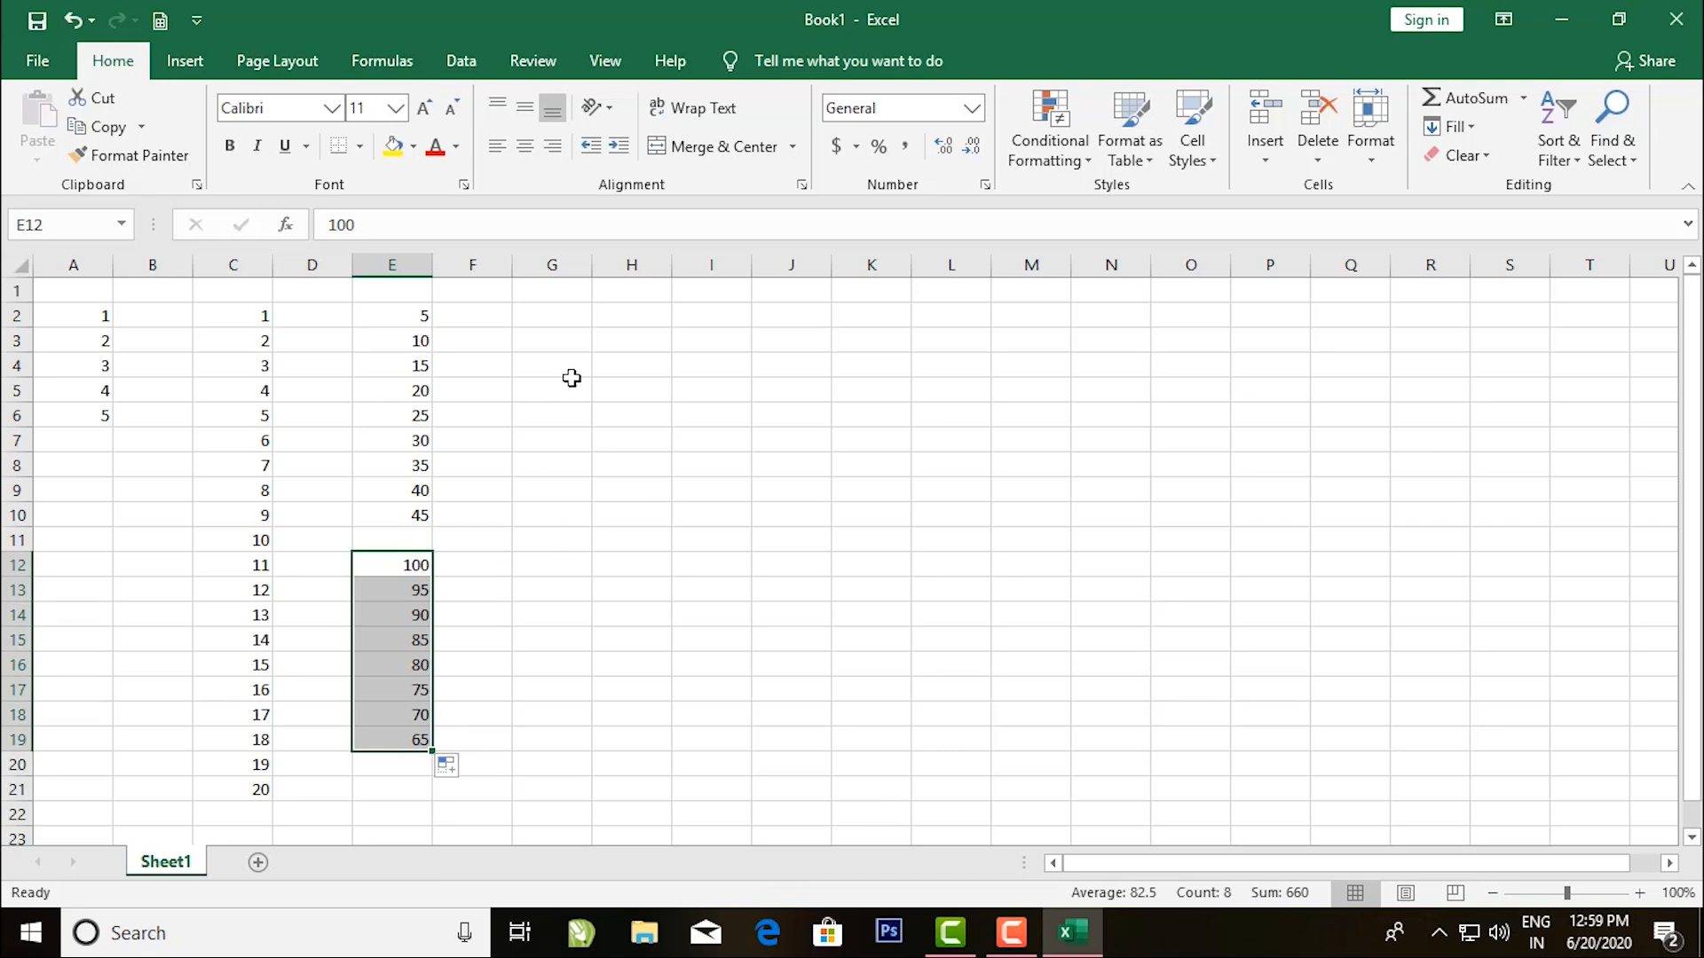
# Enter 110012 and 110013 in cells G2 and G3 and AutoFill the series down to cell G13.
pyautogui.click(572, 321)
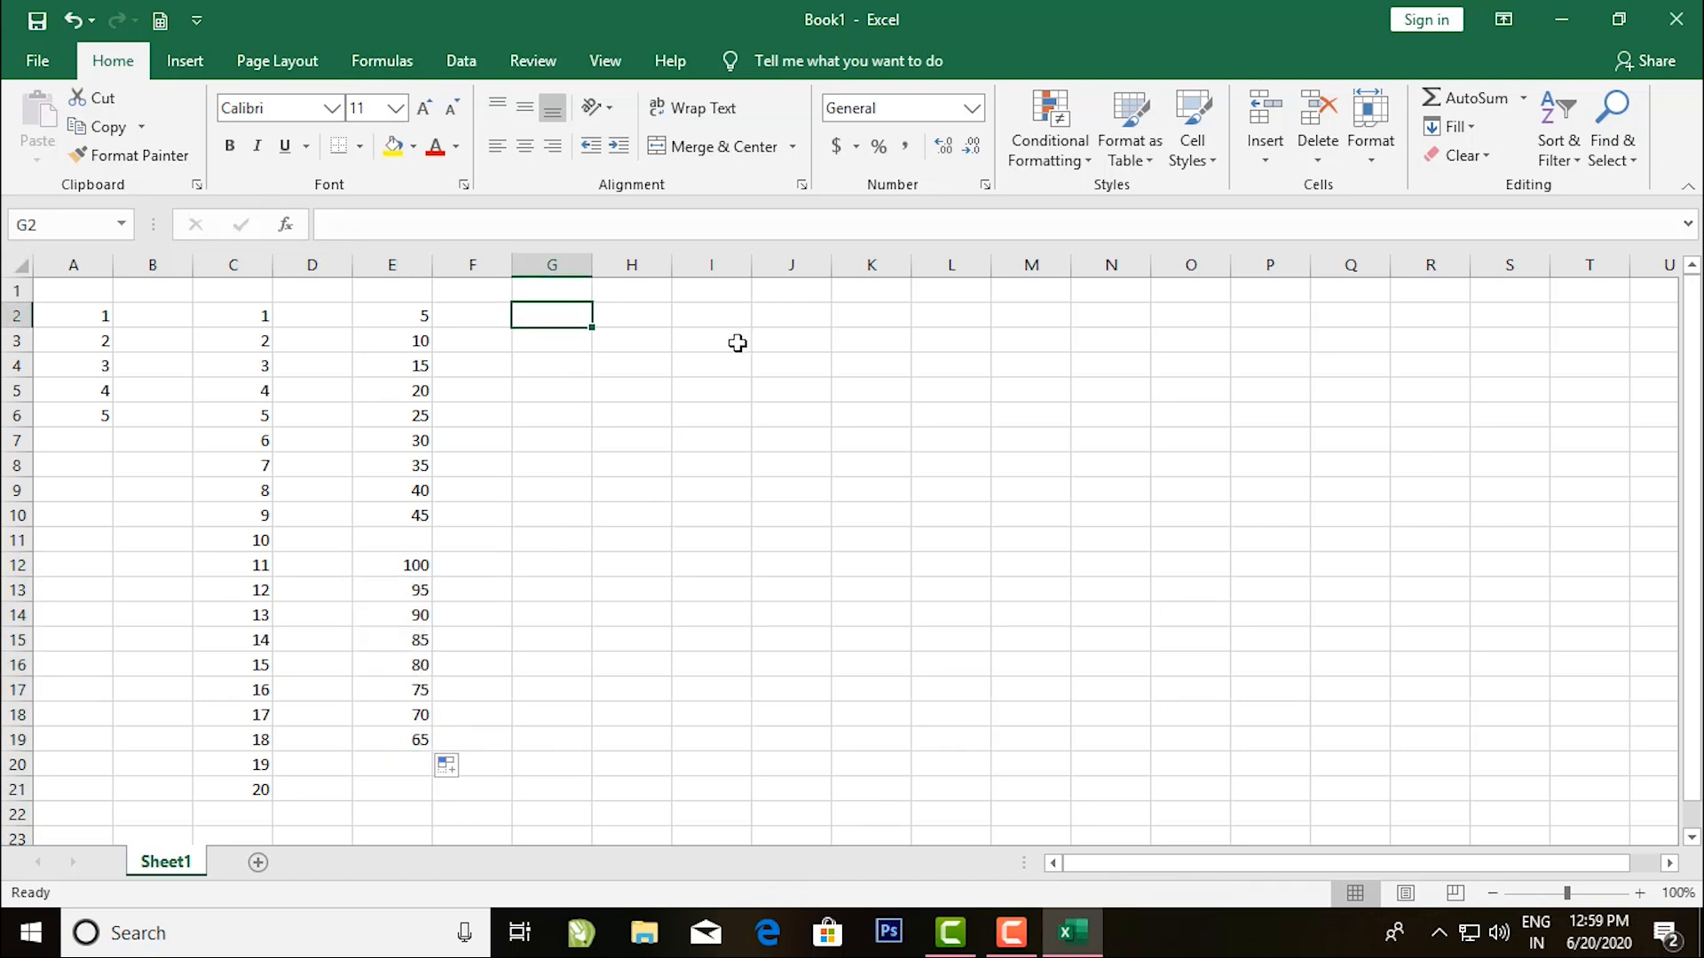
pyautogui.write('11')
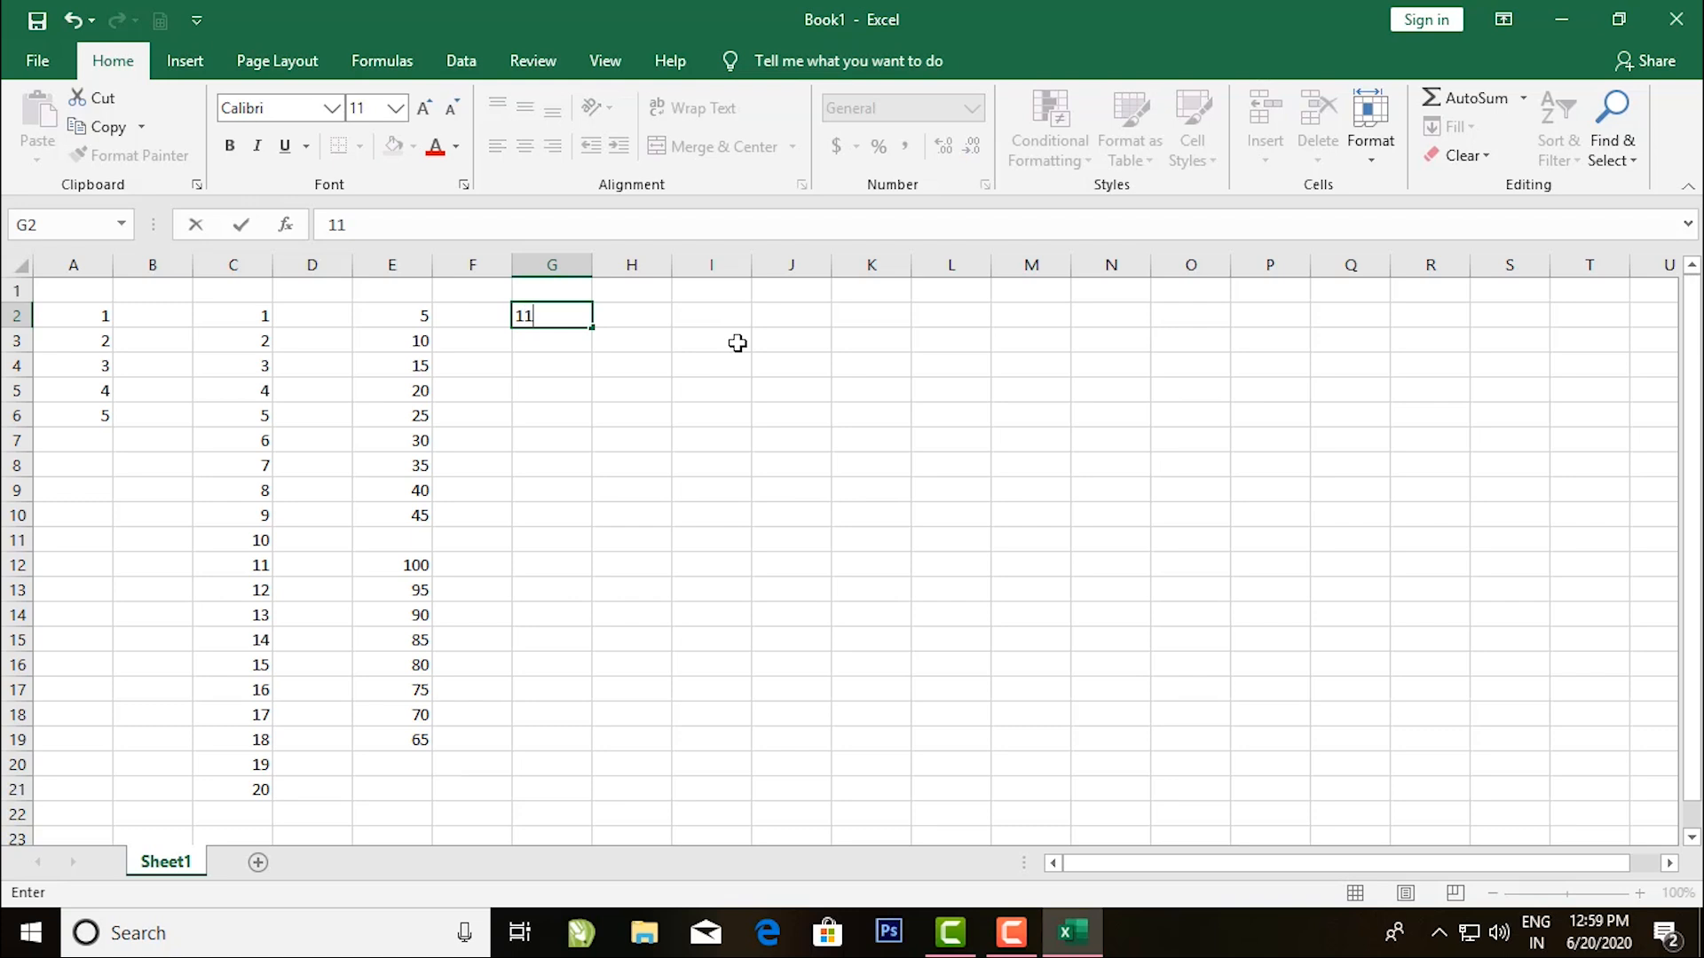
pyautogui.write('0012')
pyautogui.press('Return')
pyautogui.write('110')
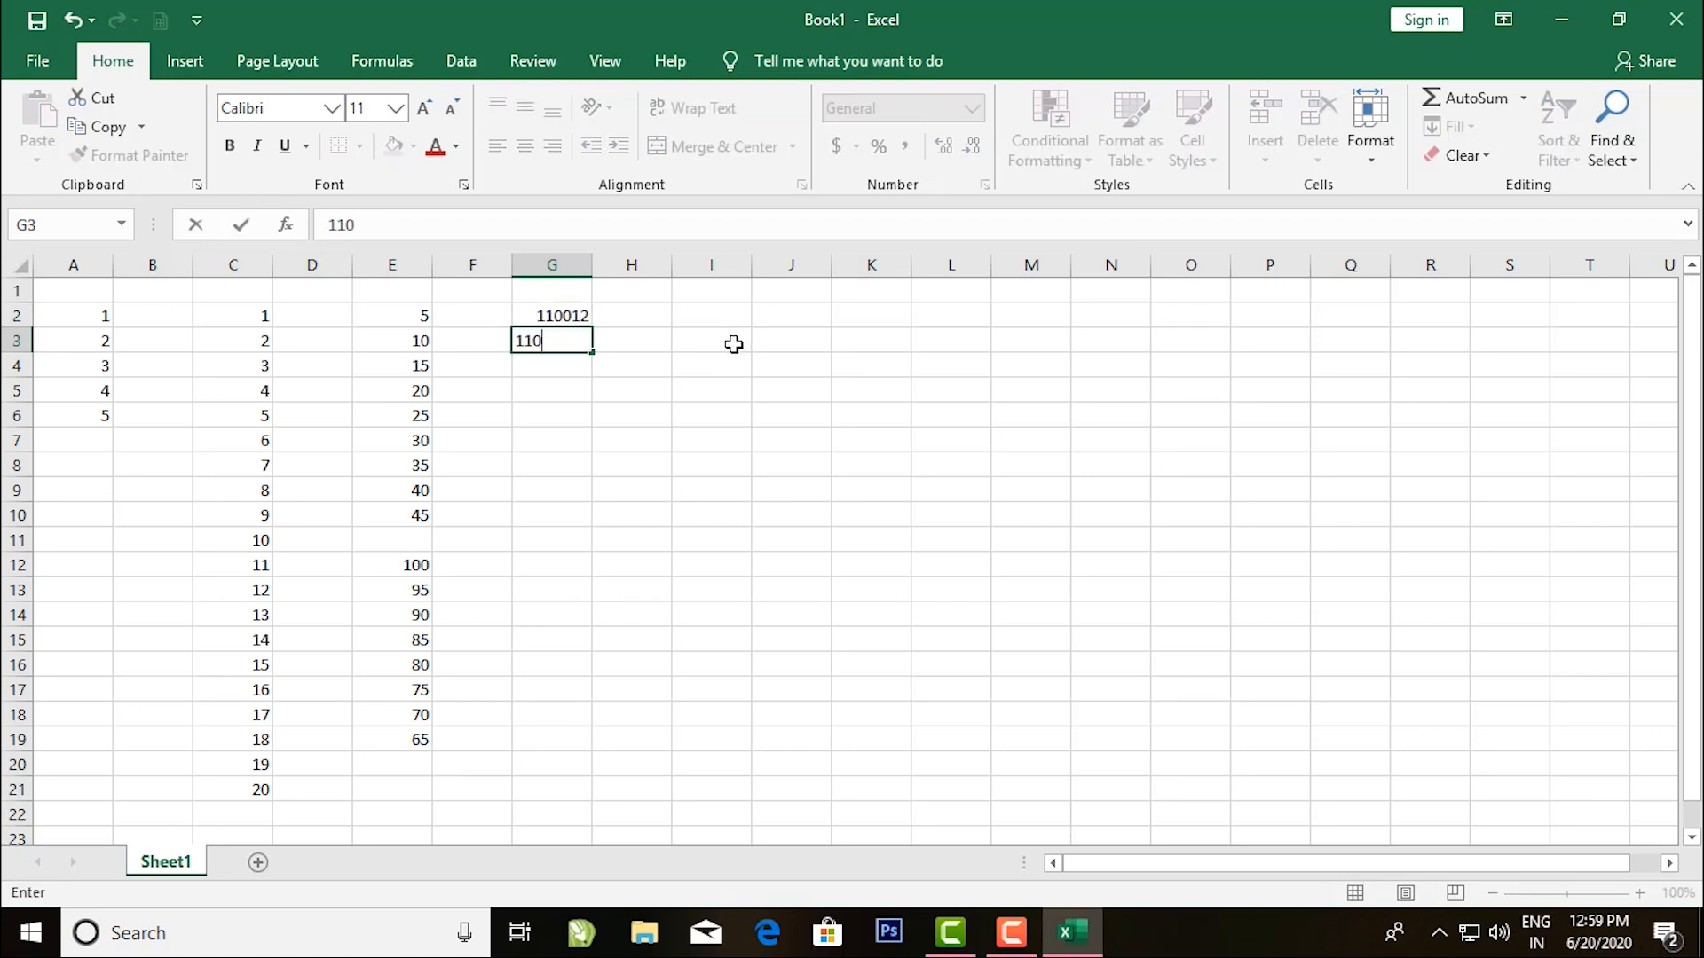
pyautogui.write('013')
pyautogui.click(588, 413)
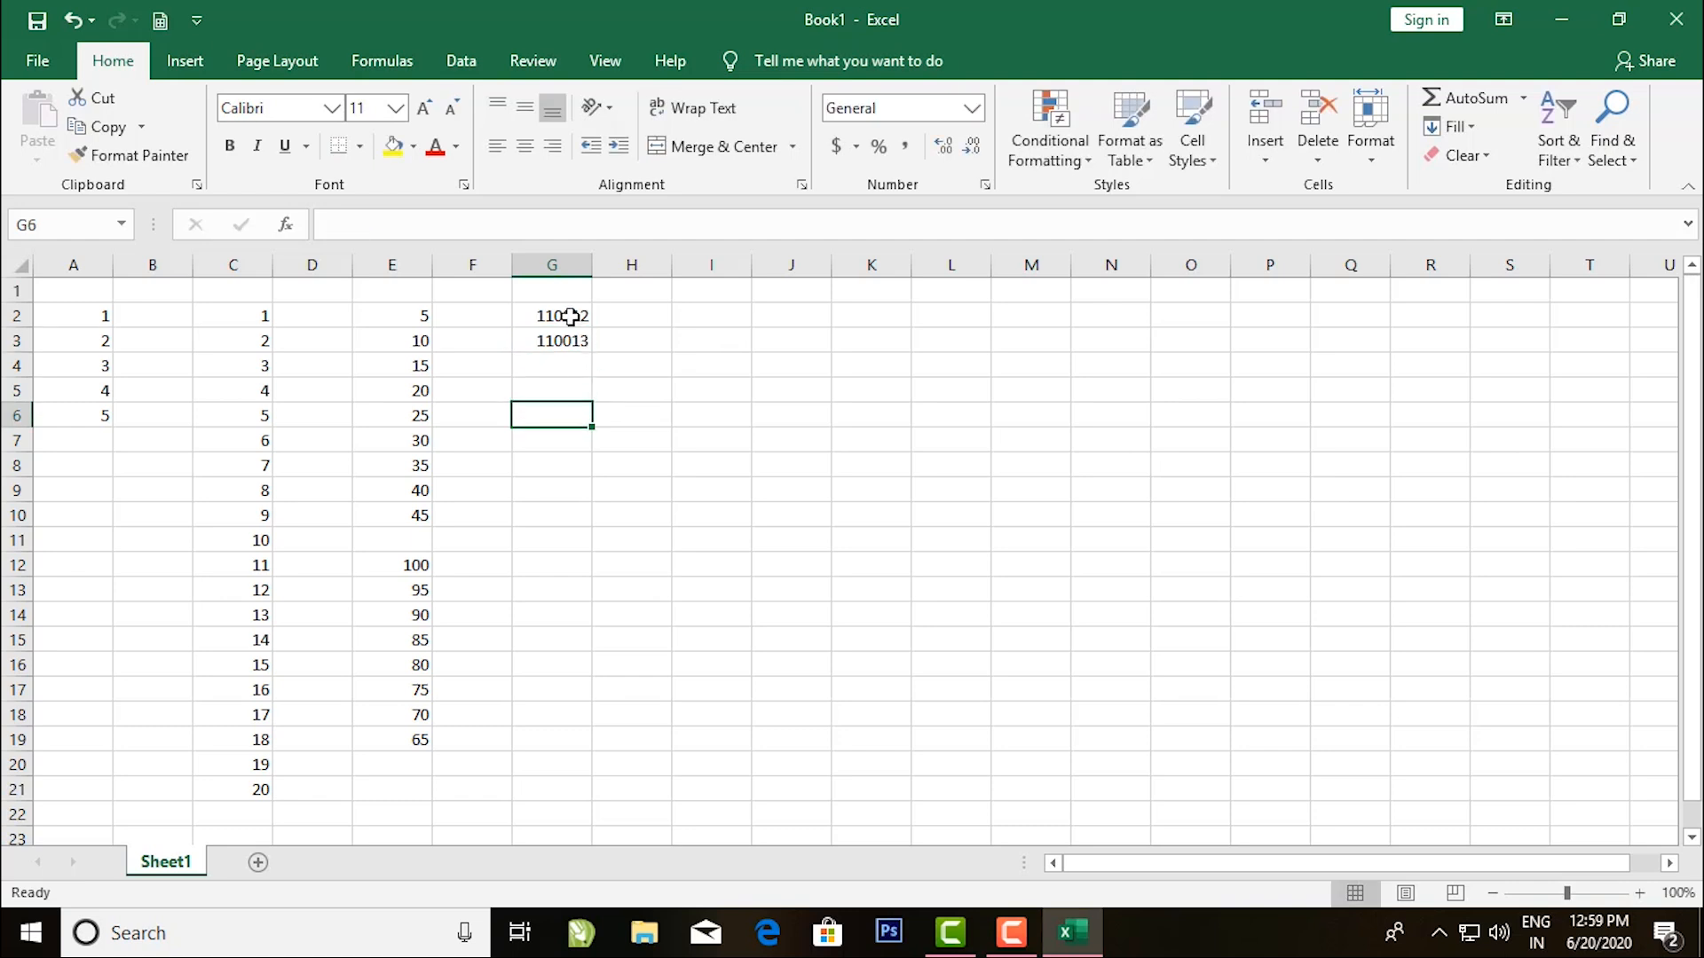
pyautogui.moveTo(571, 316); pyautogui.dragTo(594, 589)
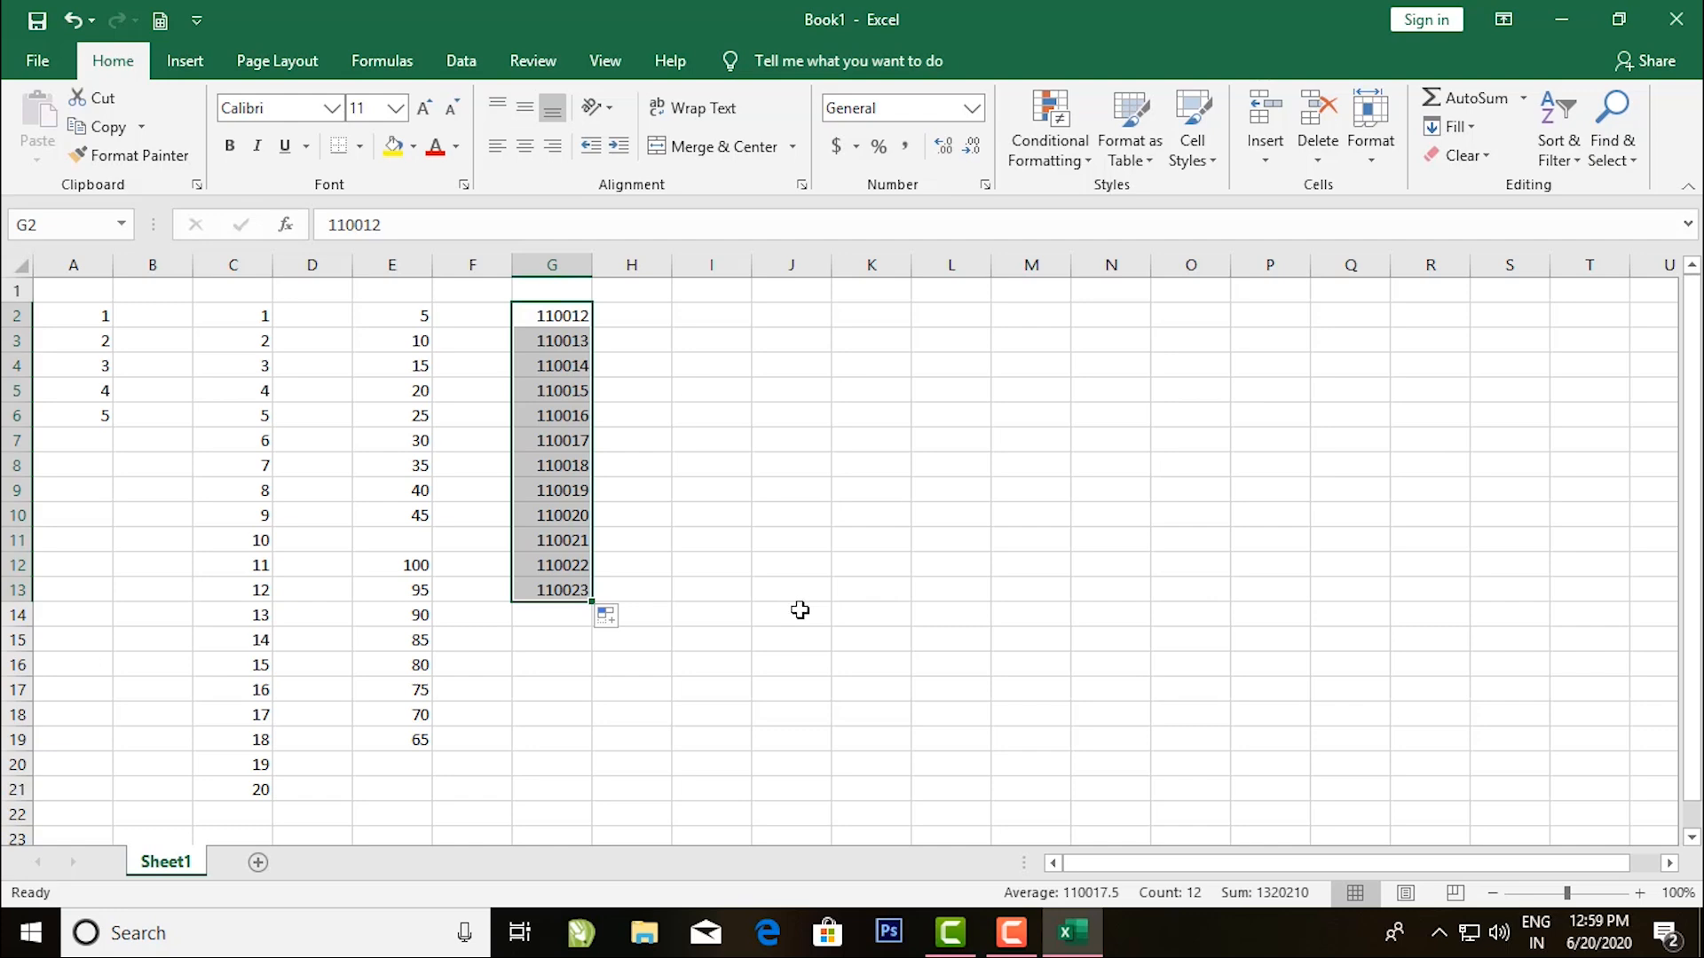
pyautogui.click(814, 465)
# Enter jan in cell I2 and AutoFill the month series down to cell I13.
pyautogui.click(706, 312)
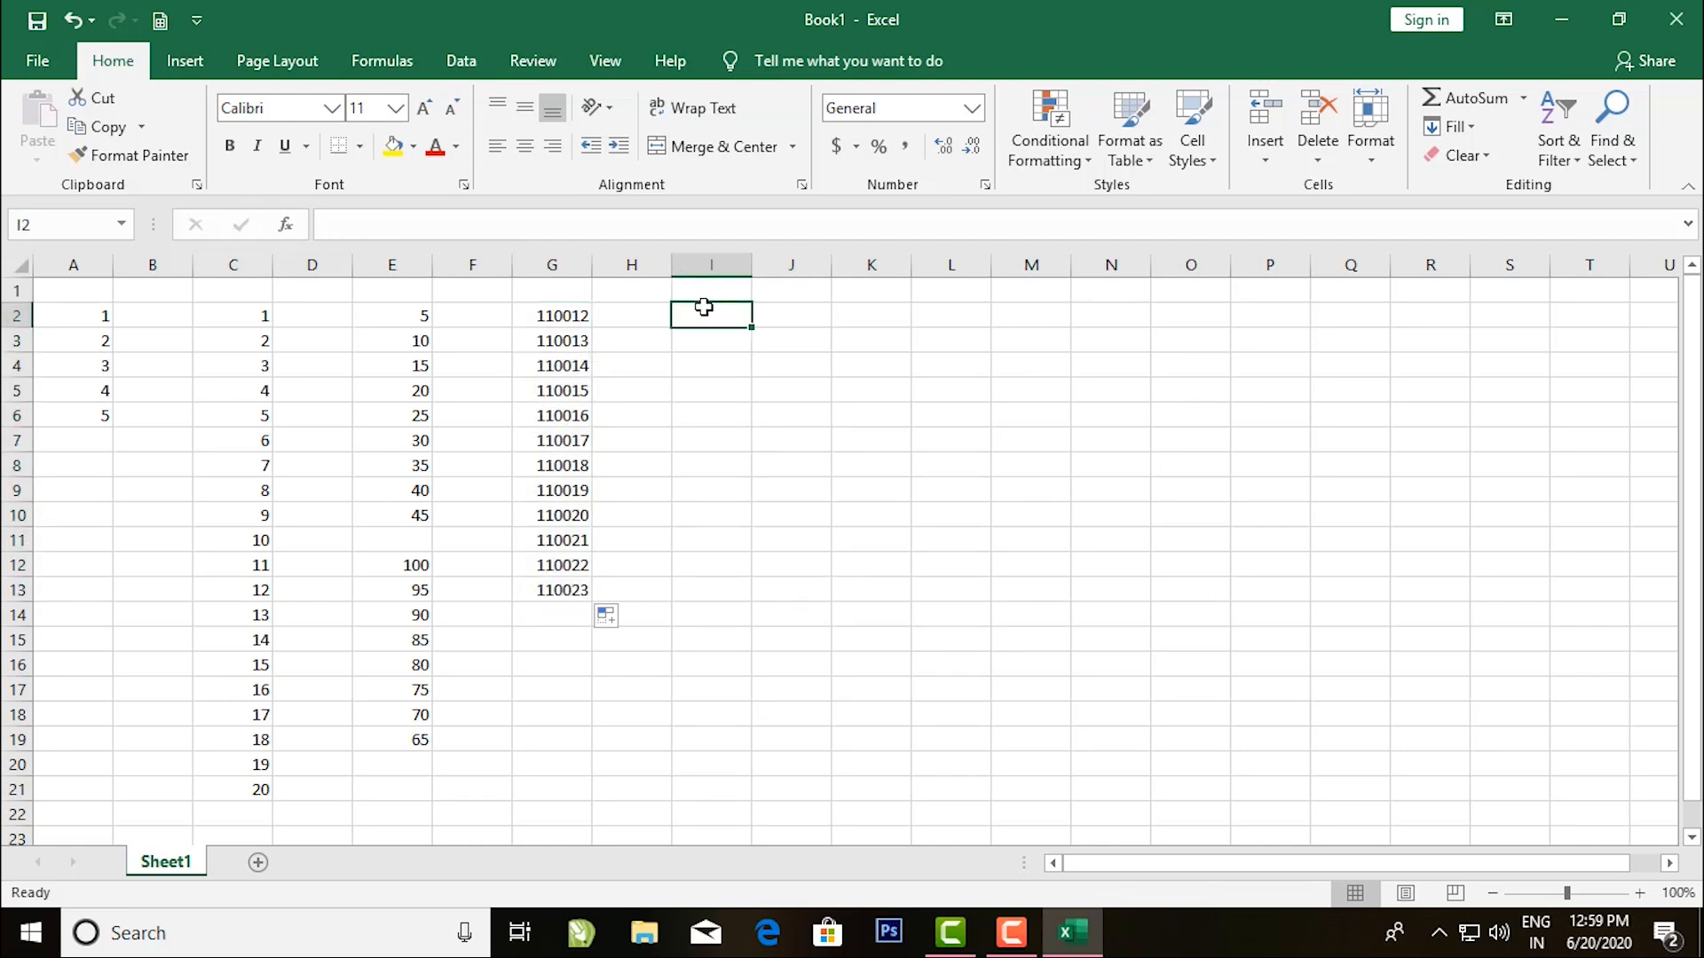
pyautogui.write('jan')
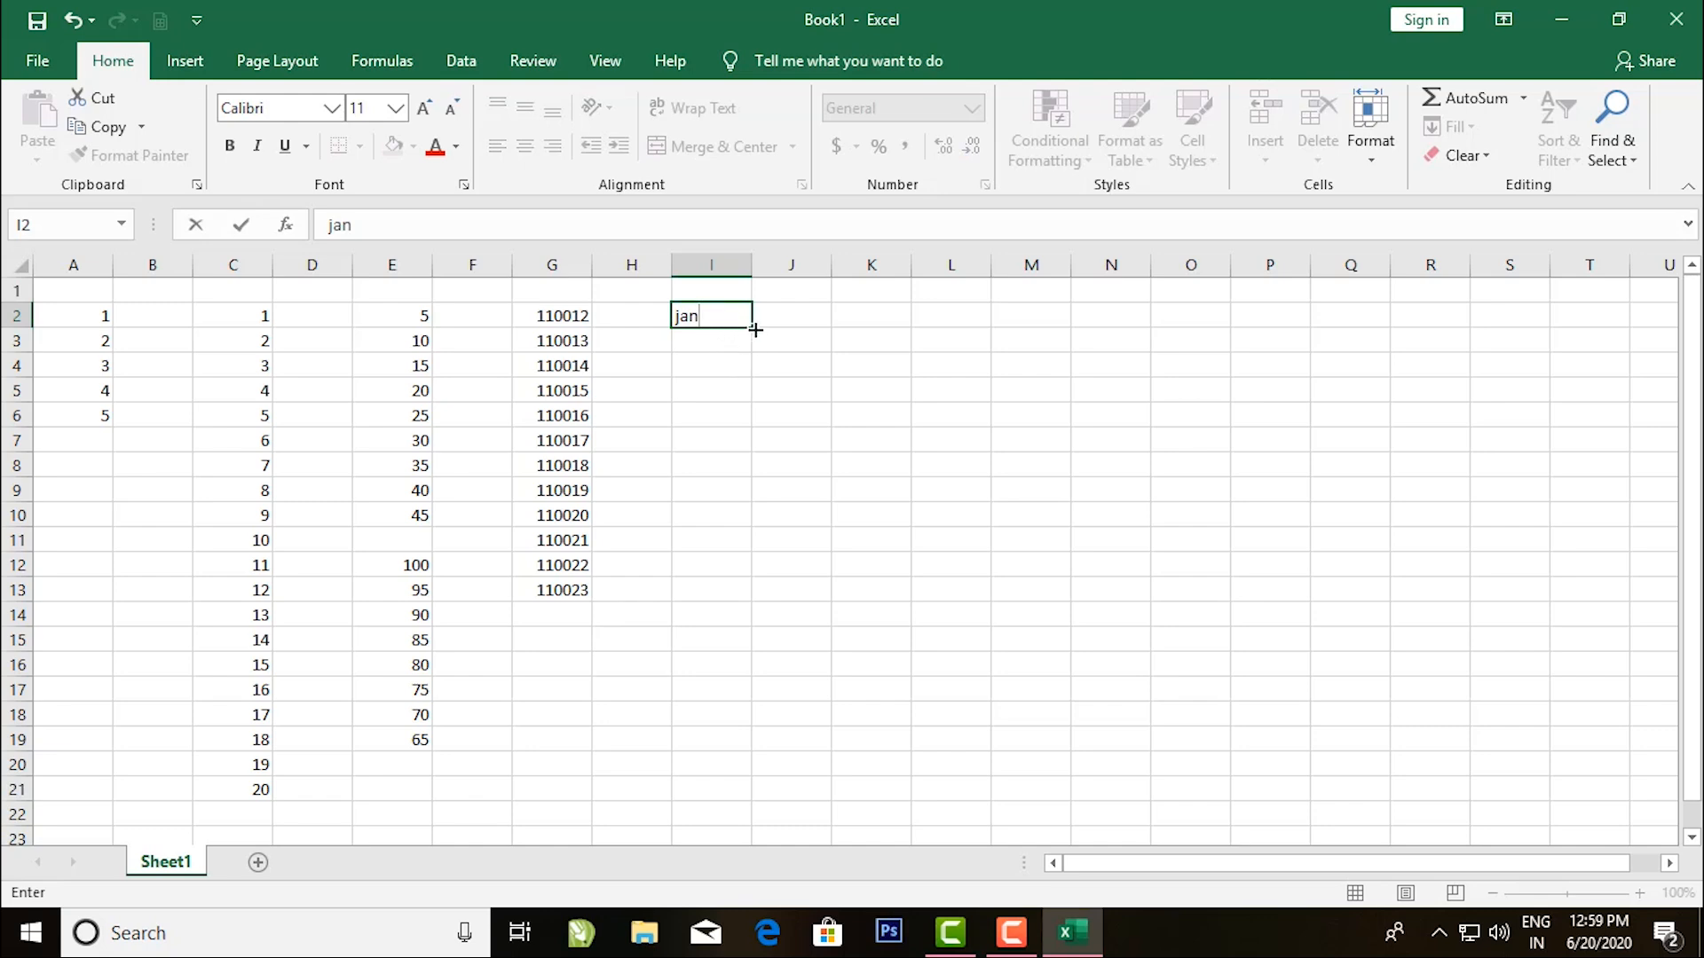
pyautogui.moveTo(755, 329); pyautogui.dragTo(730, 602)
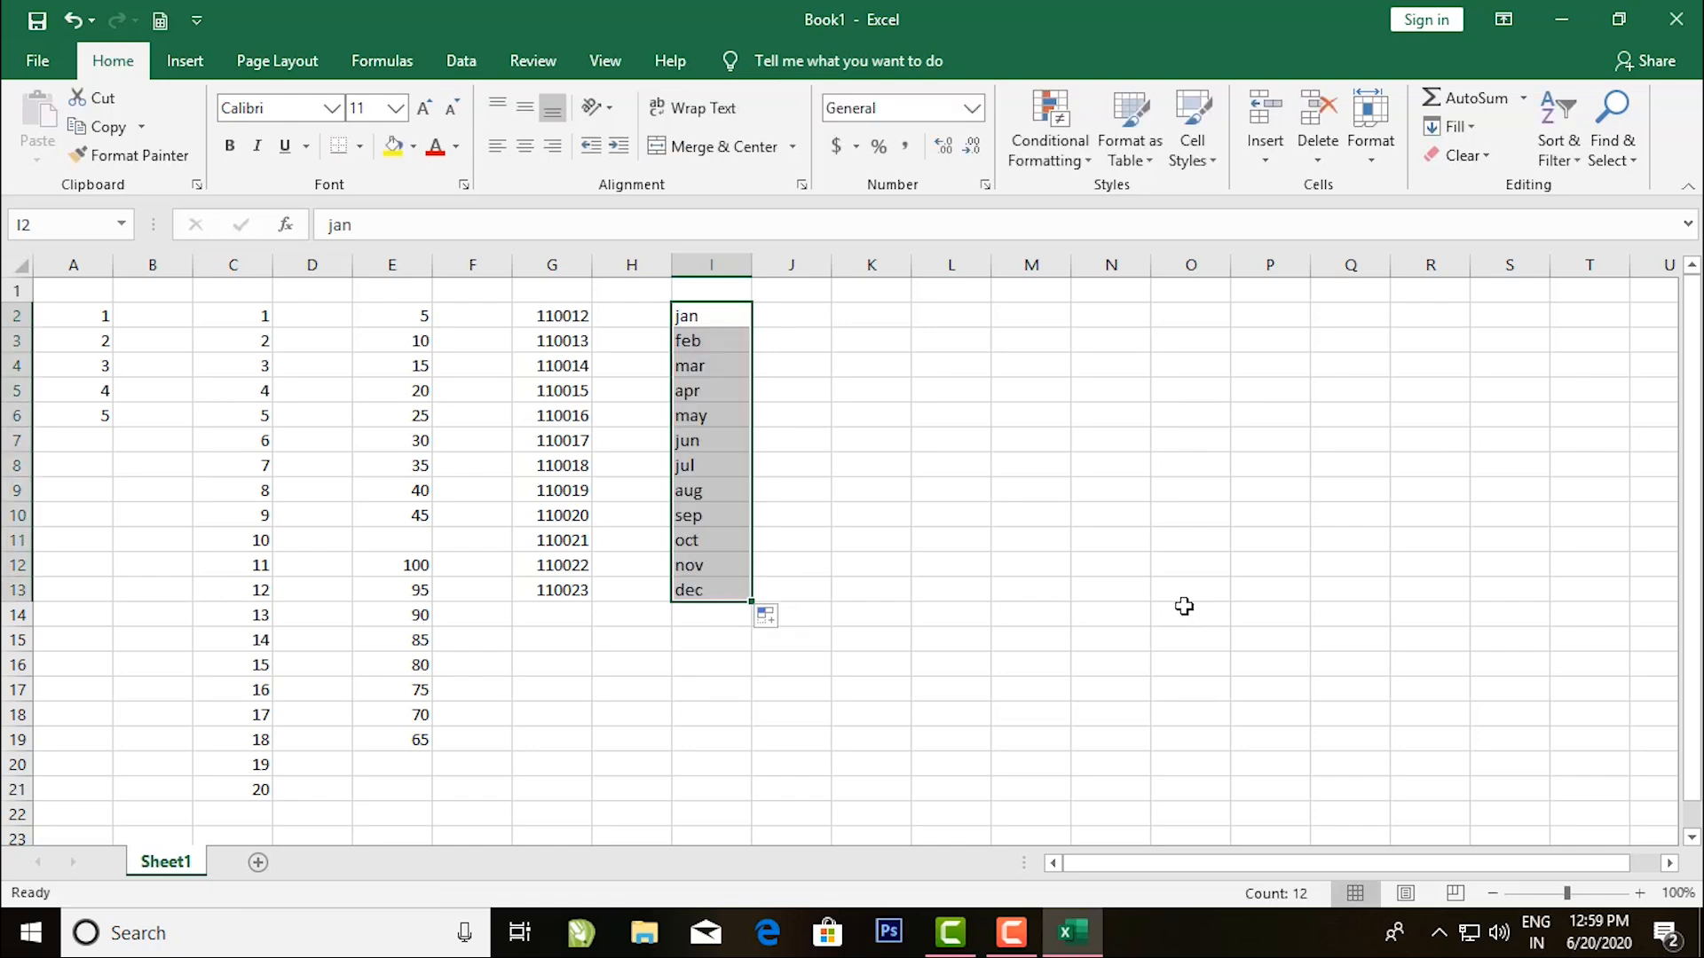
pyautogui.click(818, 413)
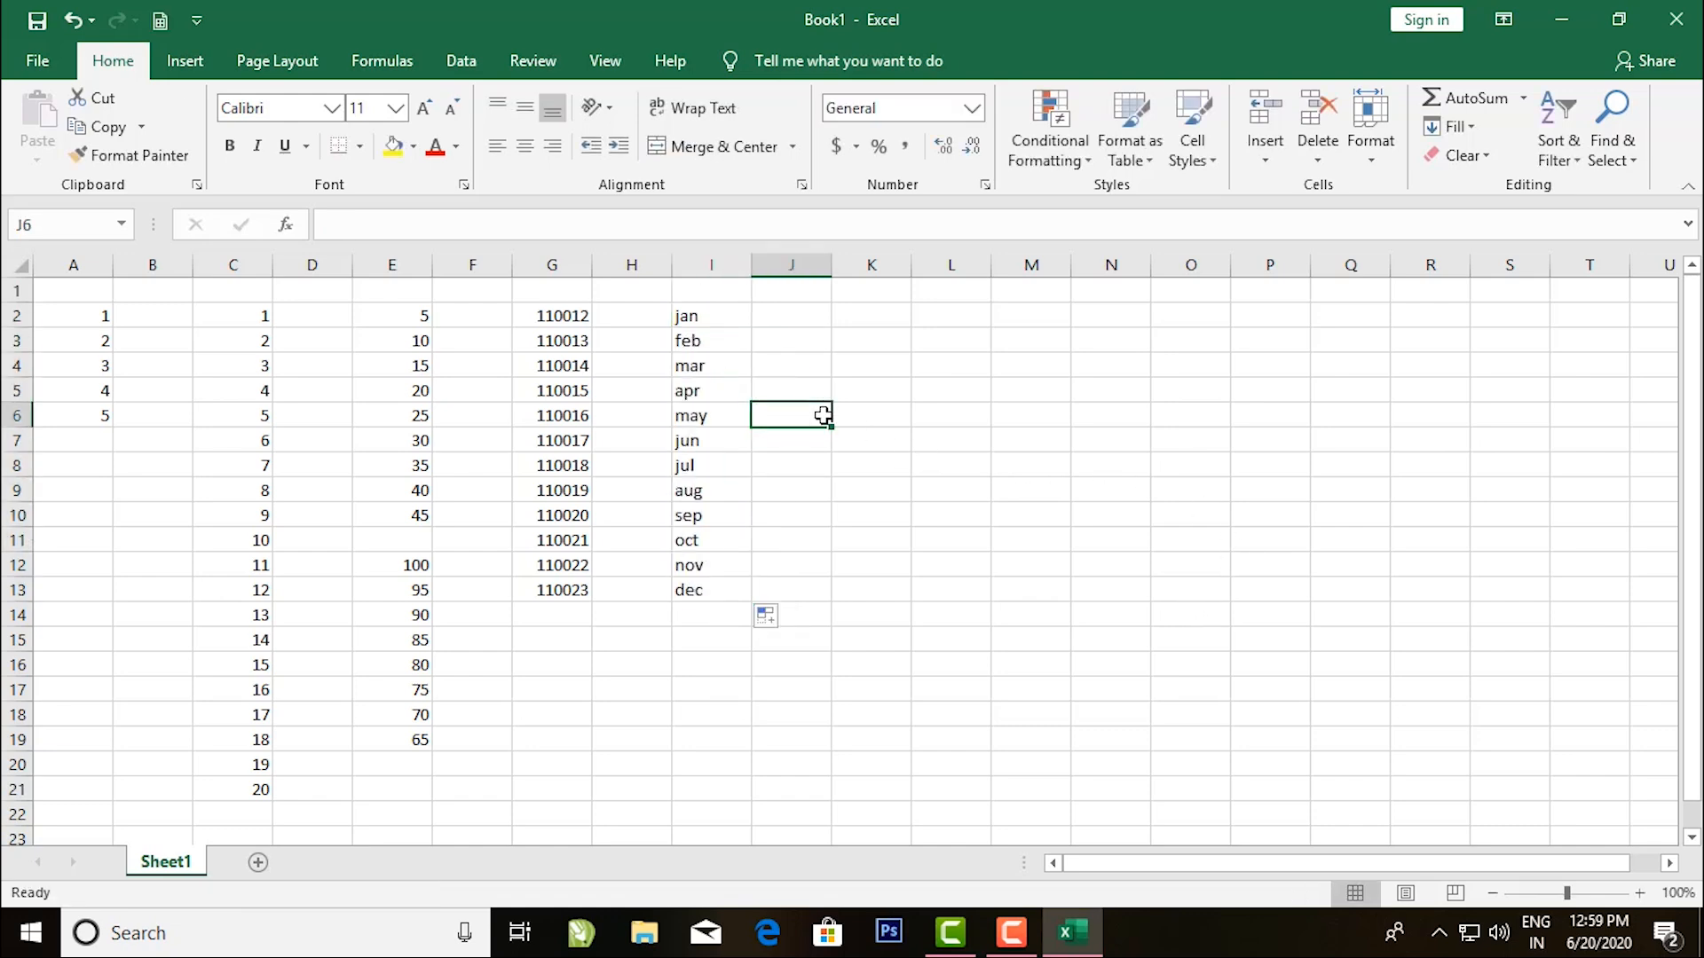
# AutoFill the months from cell I2 across row 2 to sep in cell Q2.
pyautogui.click(705, 415)
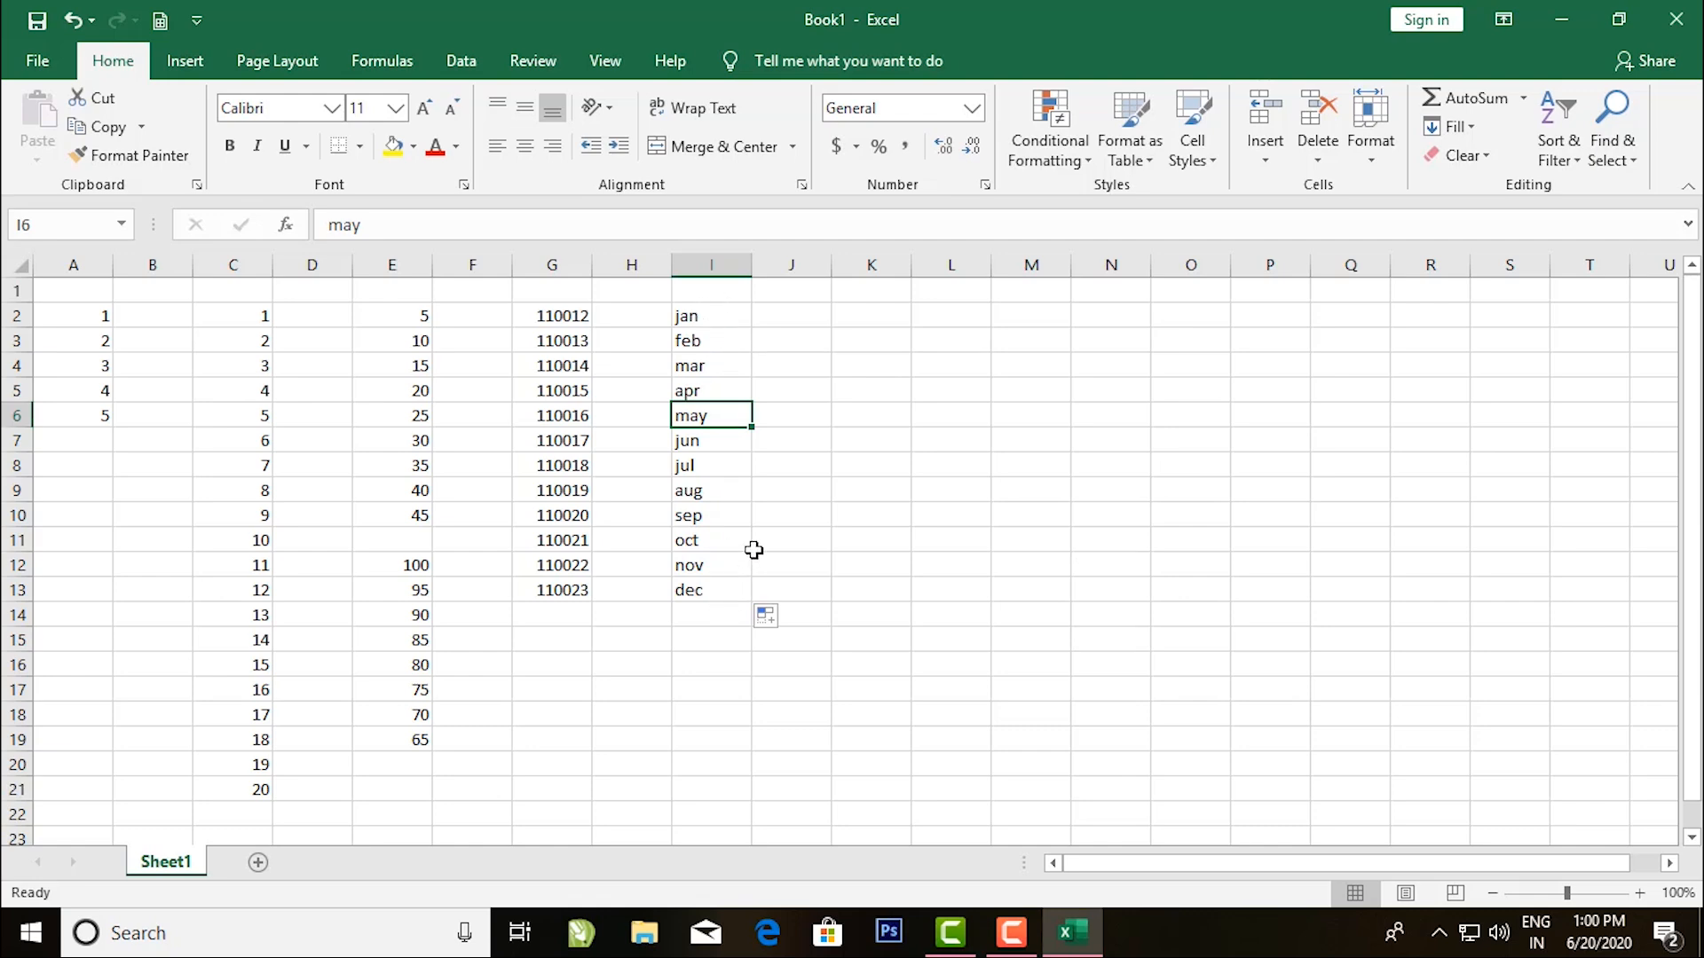
pyautogui.click(710, 317)
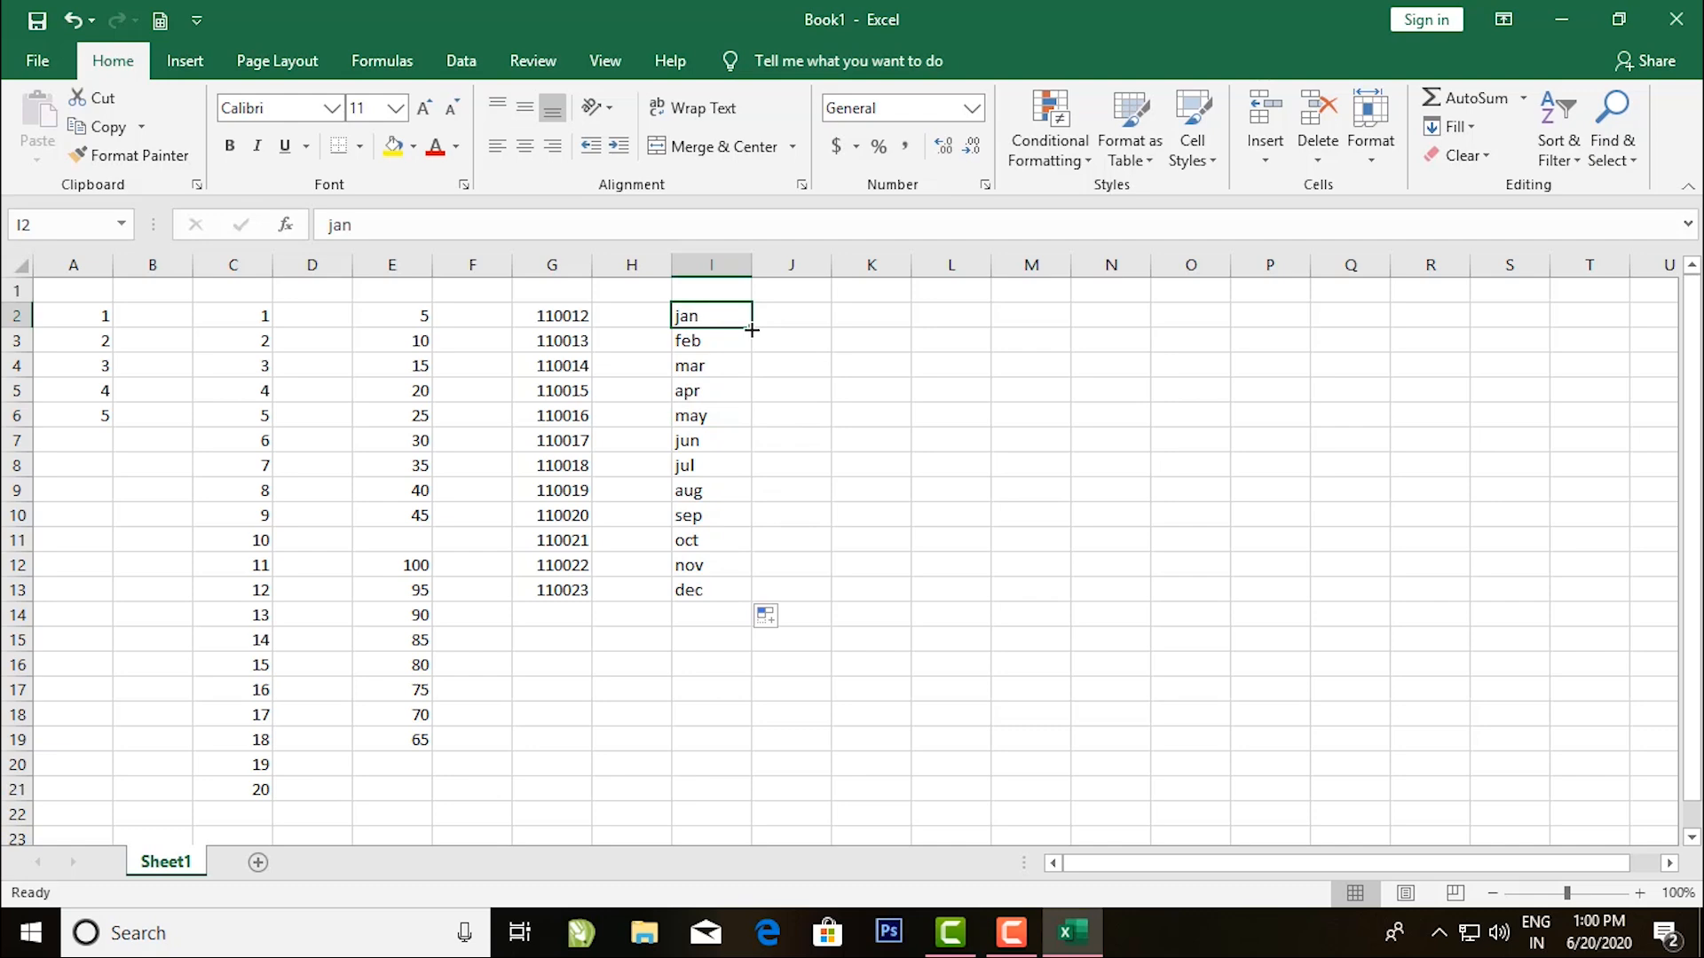
pyautogui.moveTo(752, 330); pyautogui.dragTo(1388, 328)
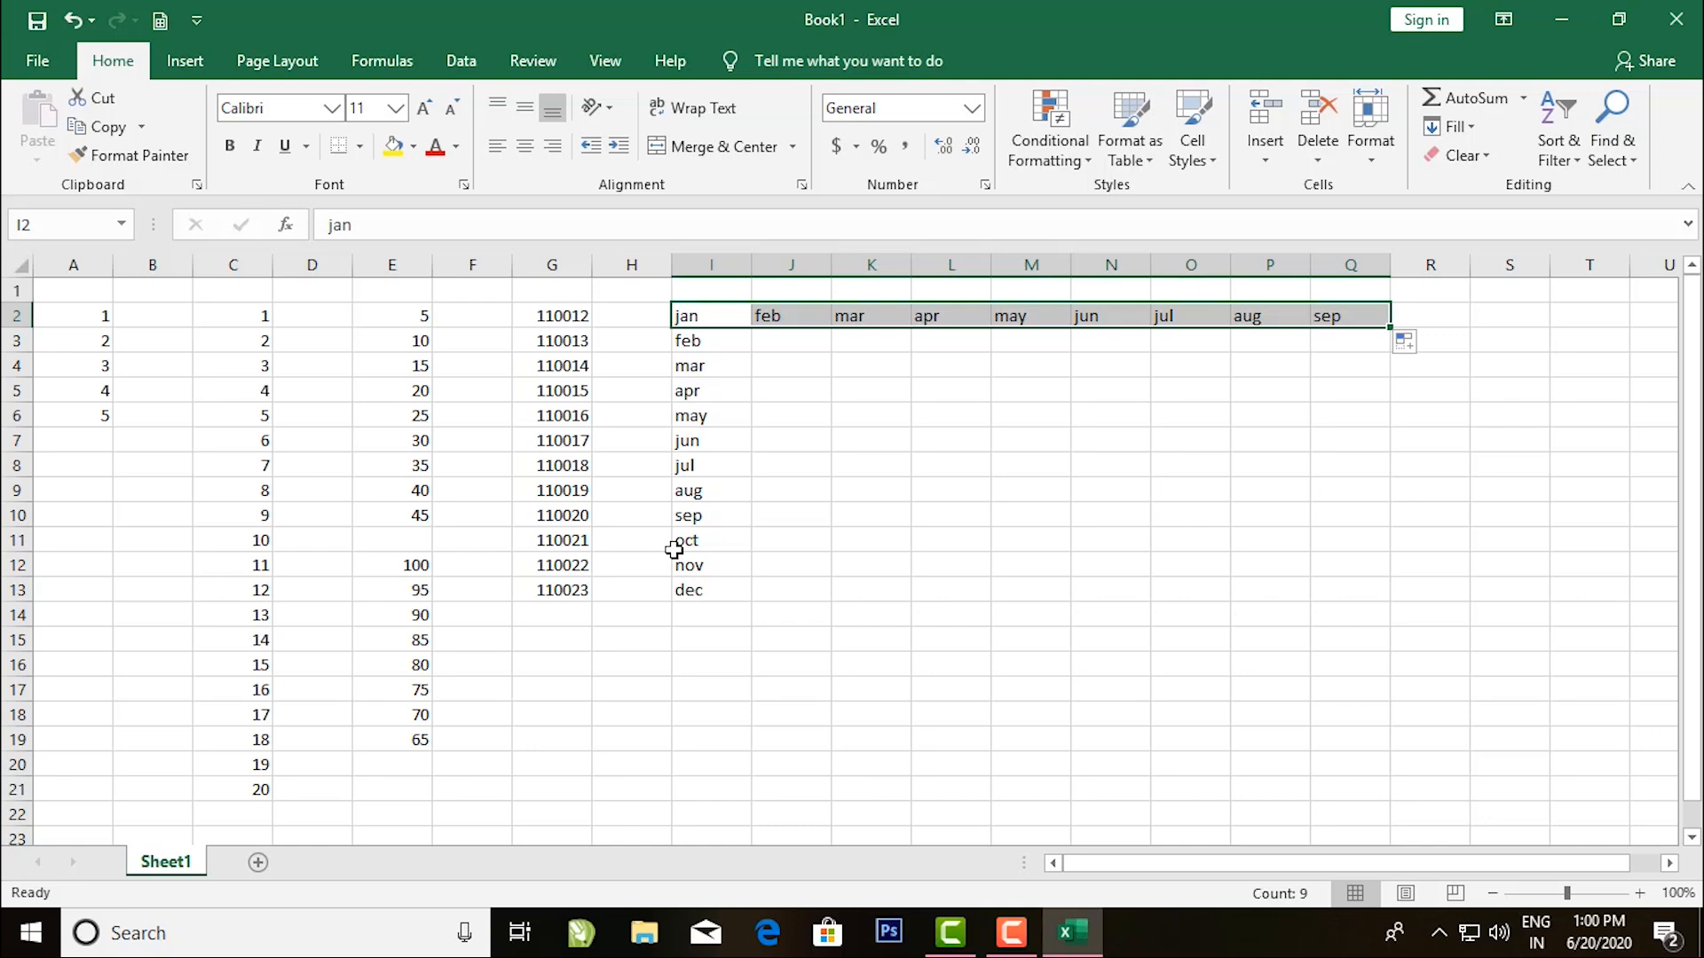
# Enter sunday in cell I15 and AutoFill the weekdays down to cell I22 and across to cell R15.
pyautogui.click(697, 637)
pyautogui.write('sunday')
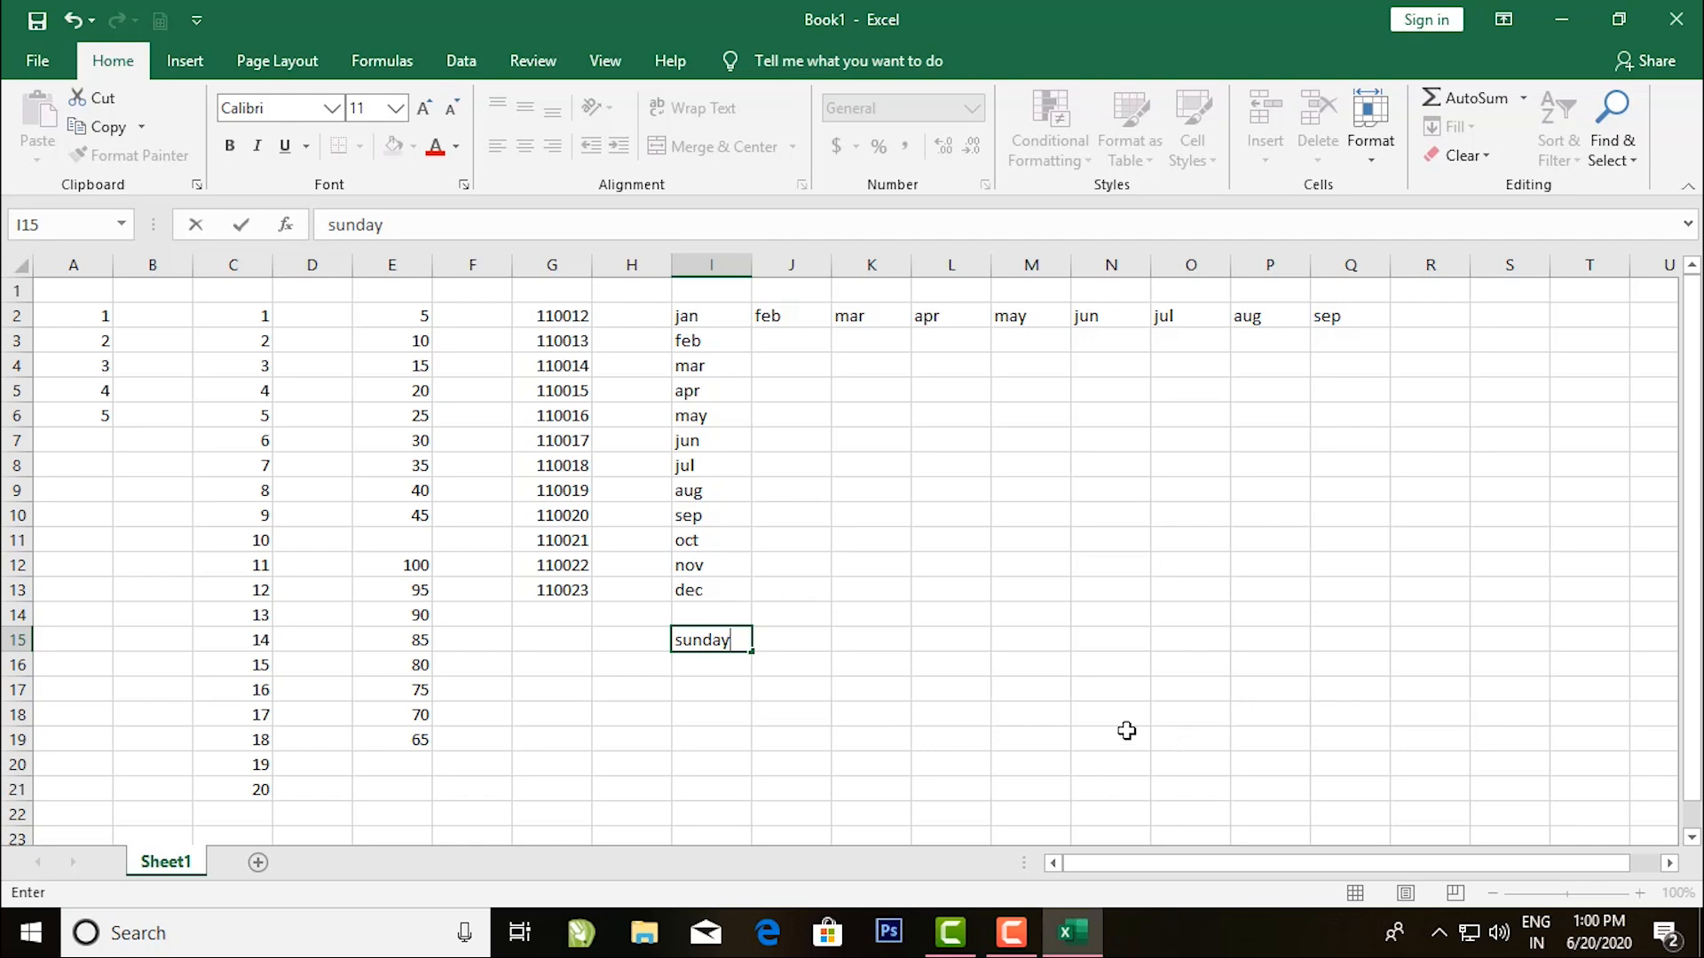
pyautogui.moveTo(752, 655); pyautogui.dragTo(749, 807)
pyautogui.click(736, 636)
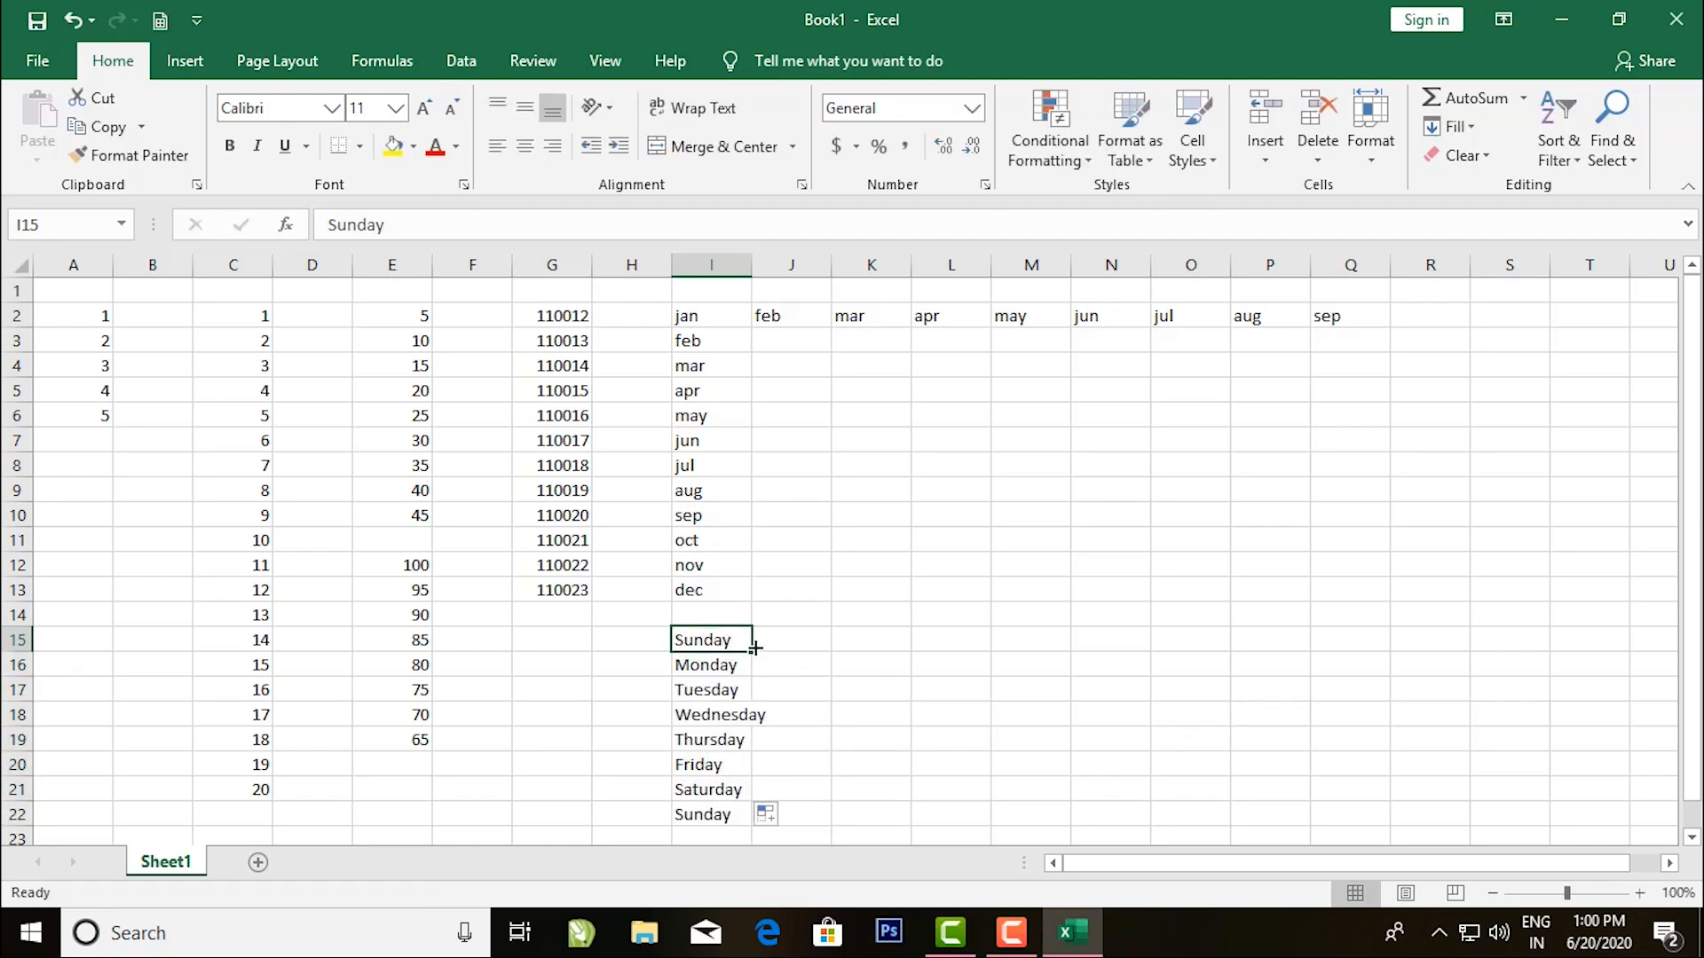
pyautogui.moveTo(753, 653); pyautogui.dragTo(1450, 641)
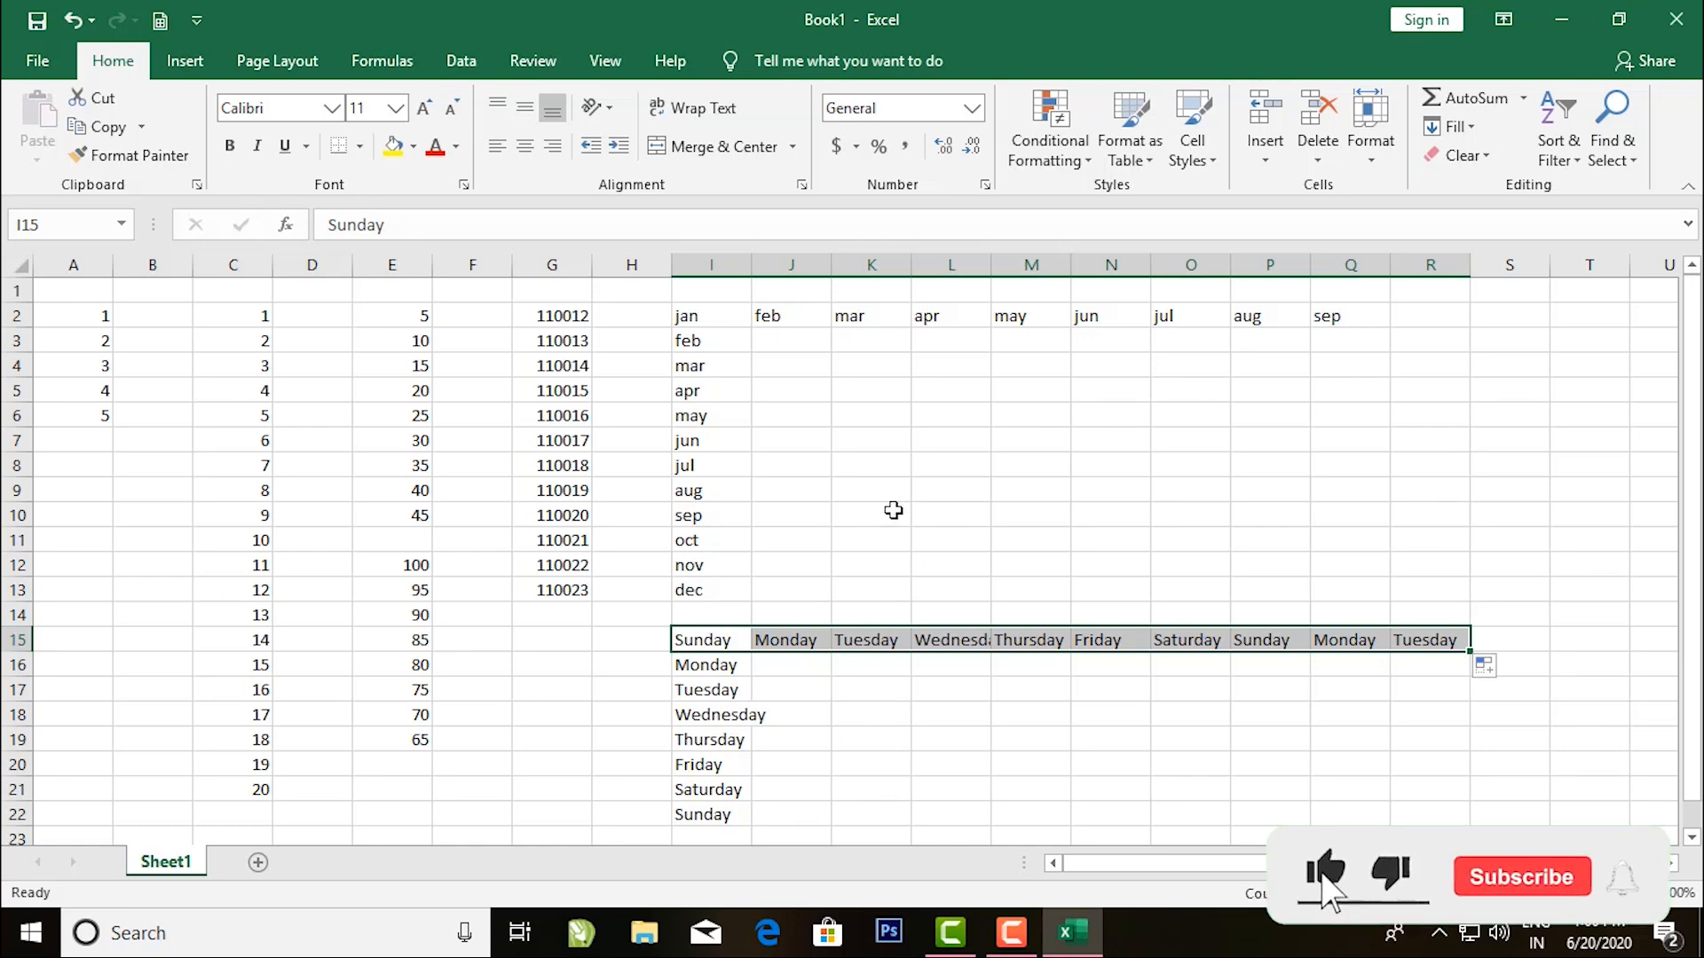
pyautogui.moveTo(61, 308); pyautogui.dragTo(1441, 690)
pyautogui.scroll(2, 941, 701)
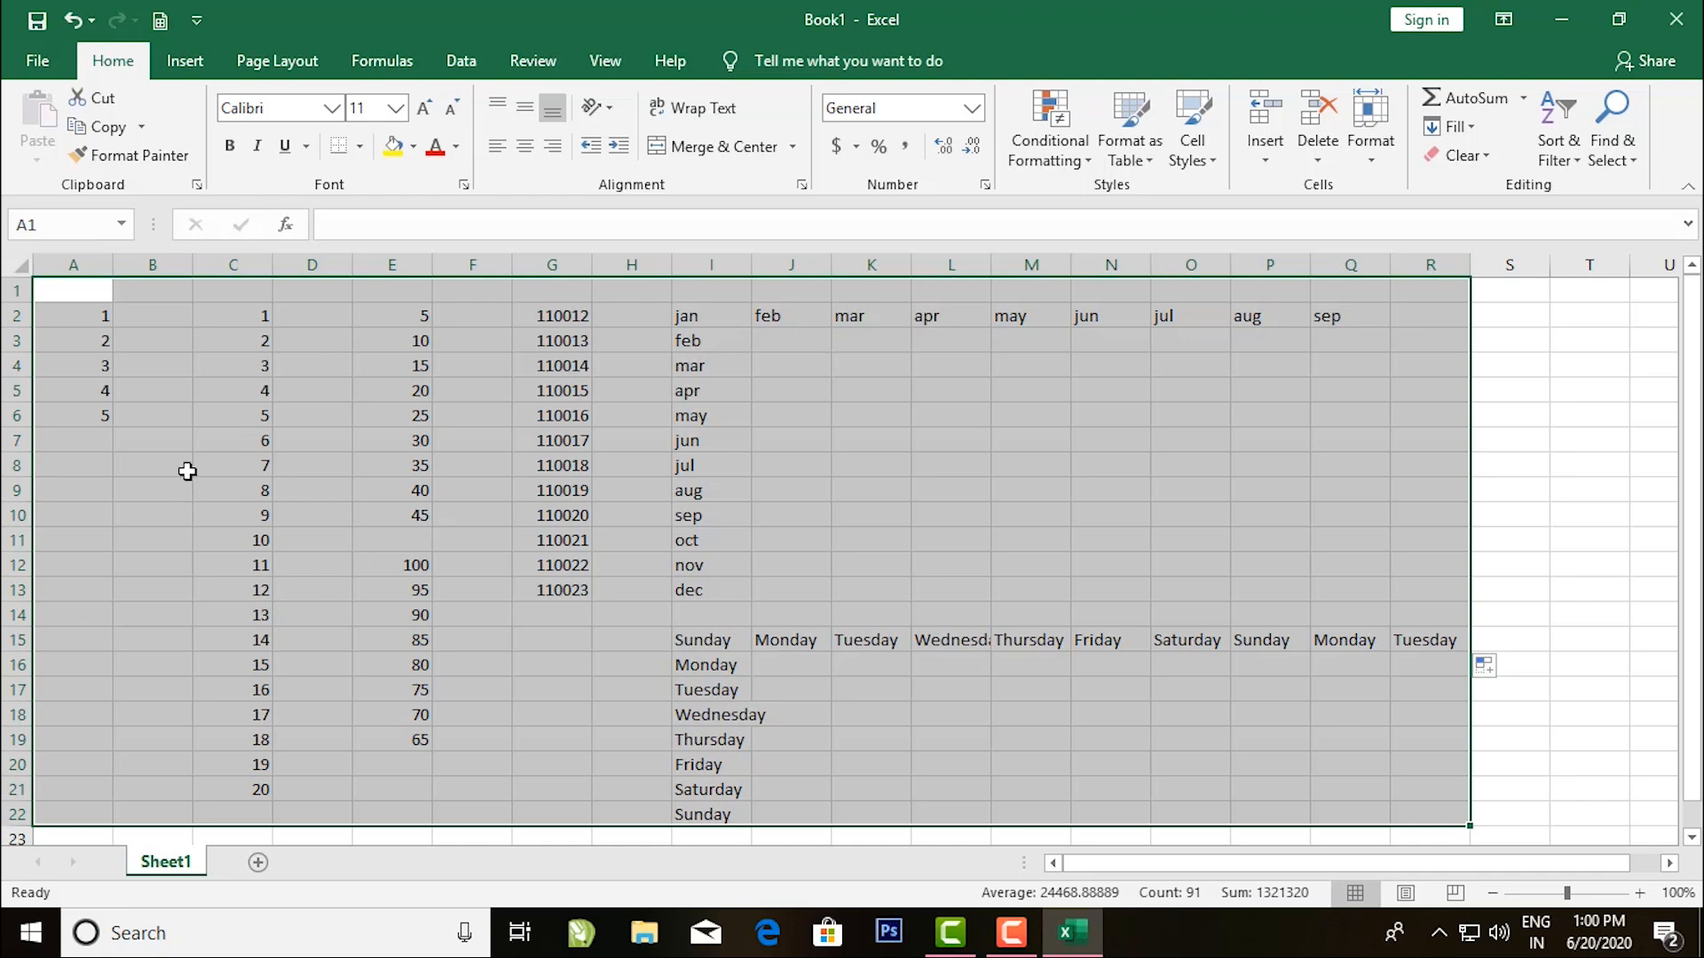
pyautogui.click(56, 289)
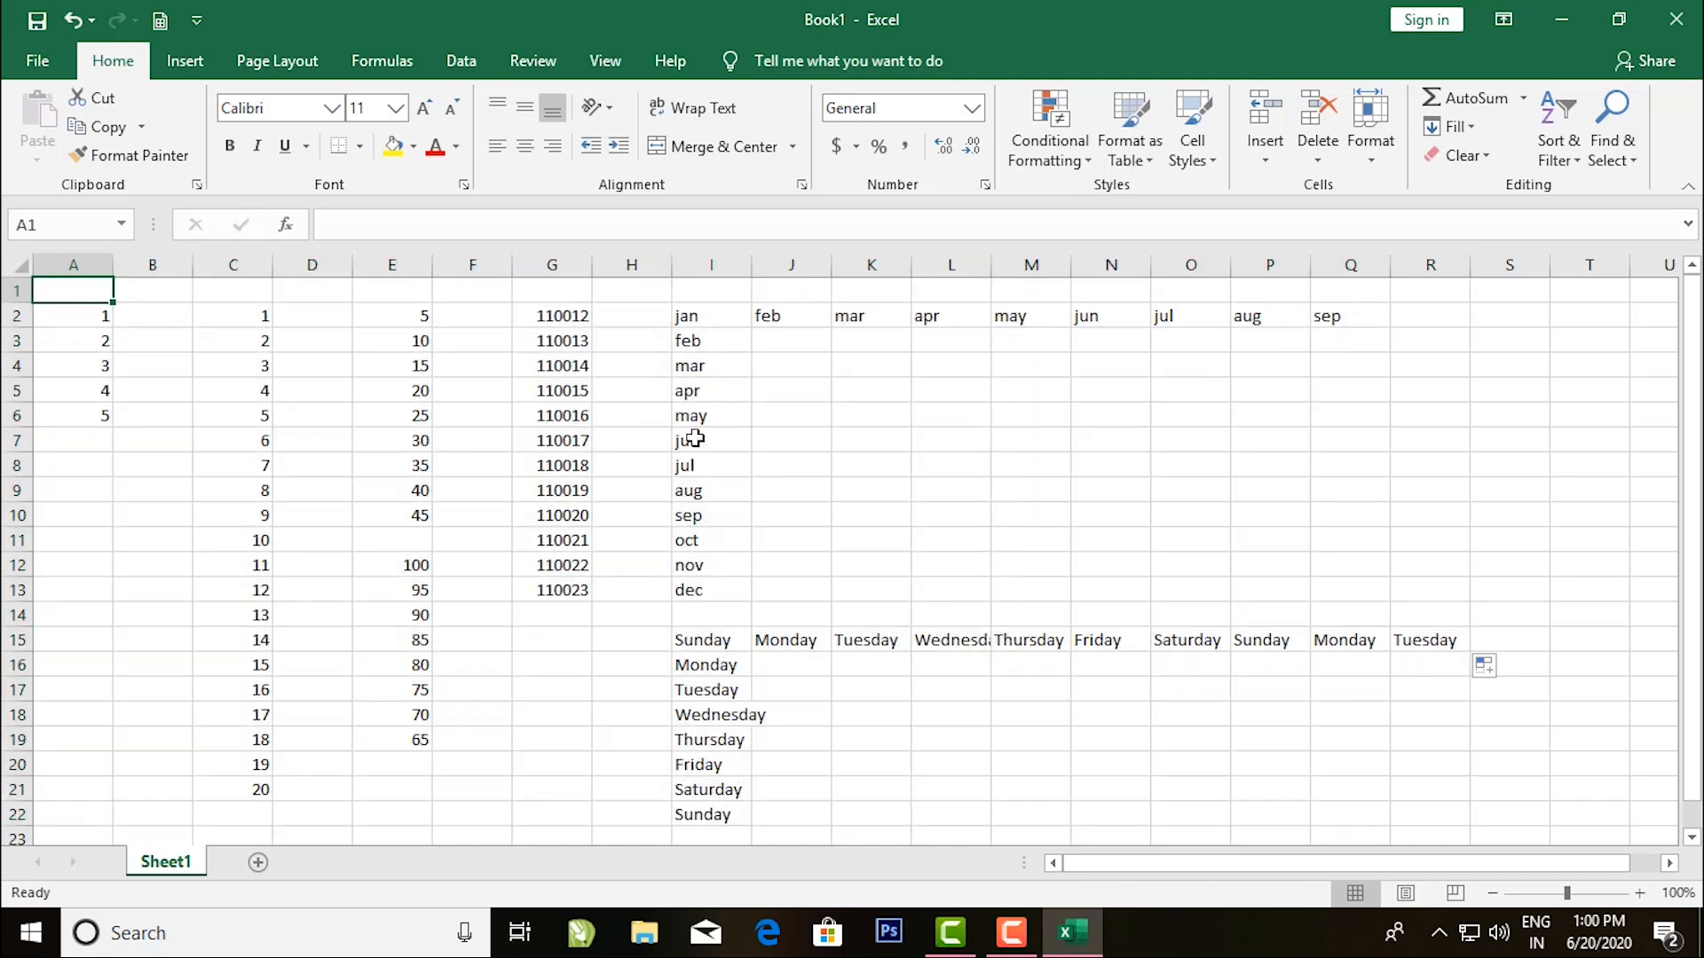
pyautogui.scroll(-7, 532, 488)
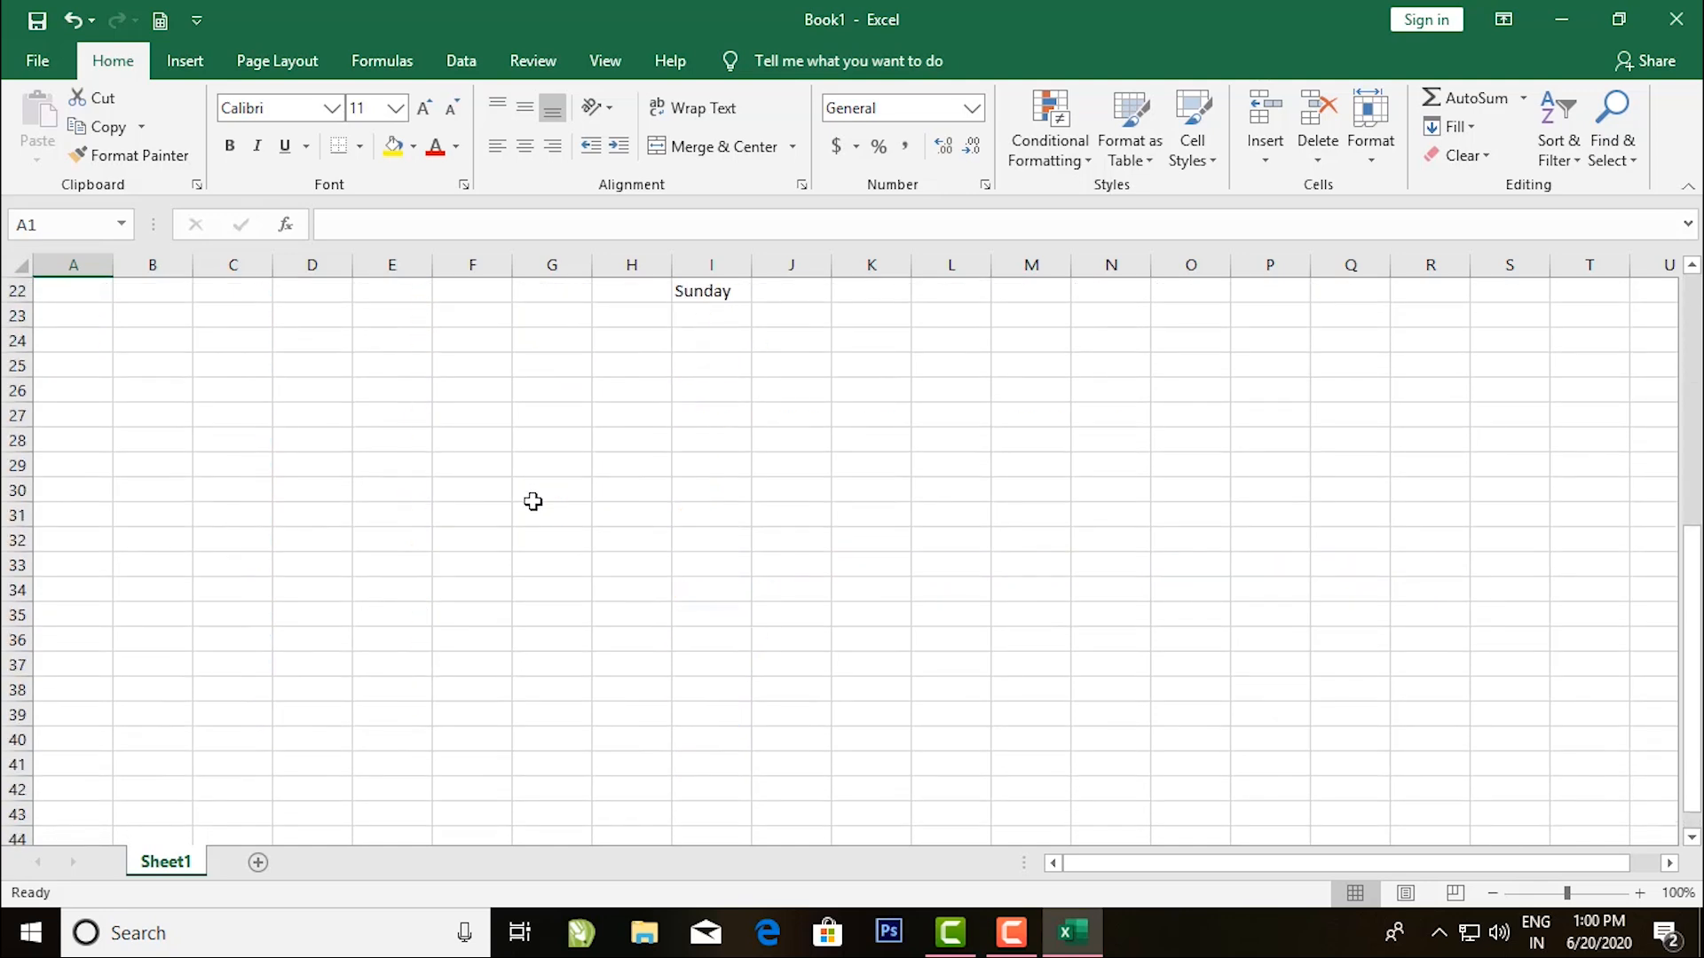
pyautogui.scroll(7, 546, 510)
pyautogui.click(923, 446)
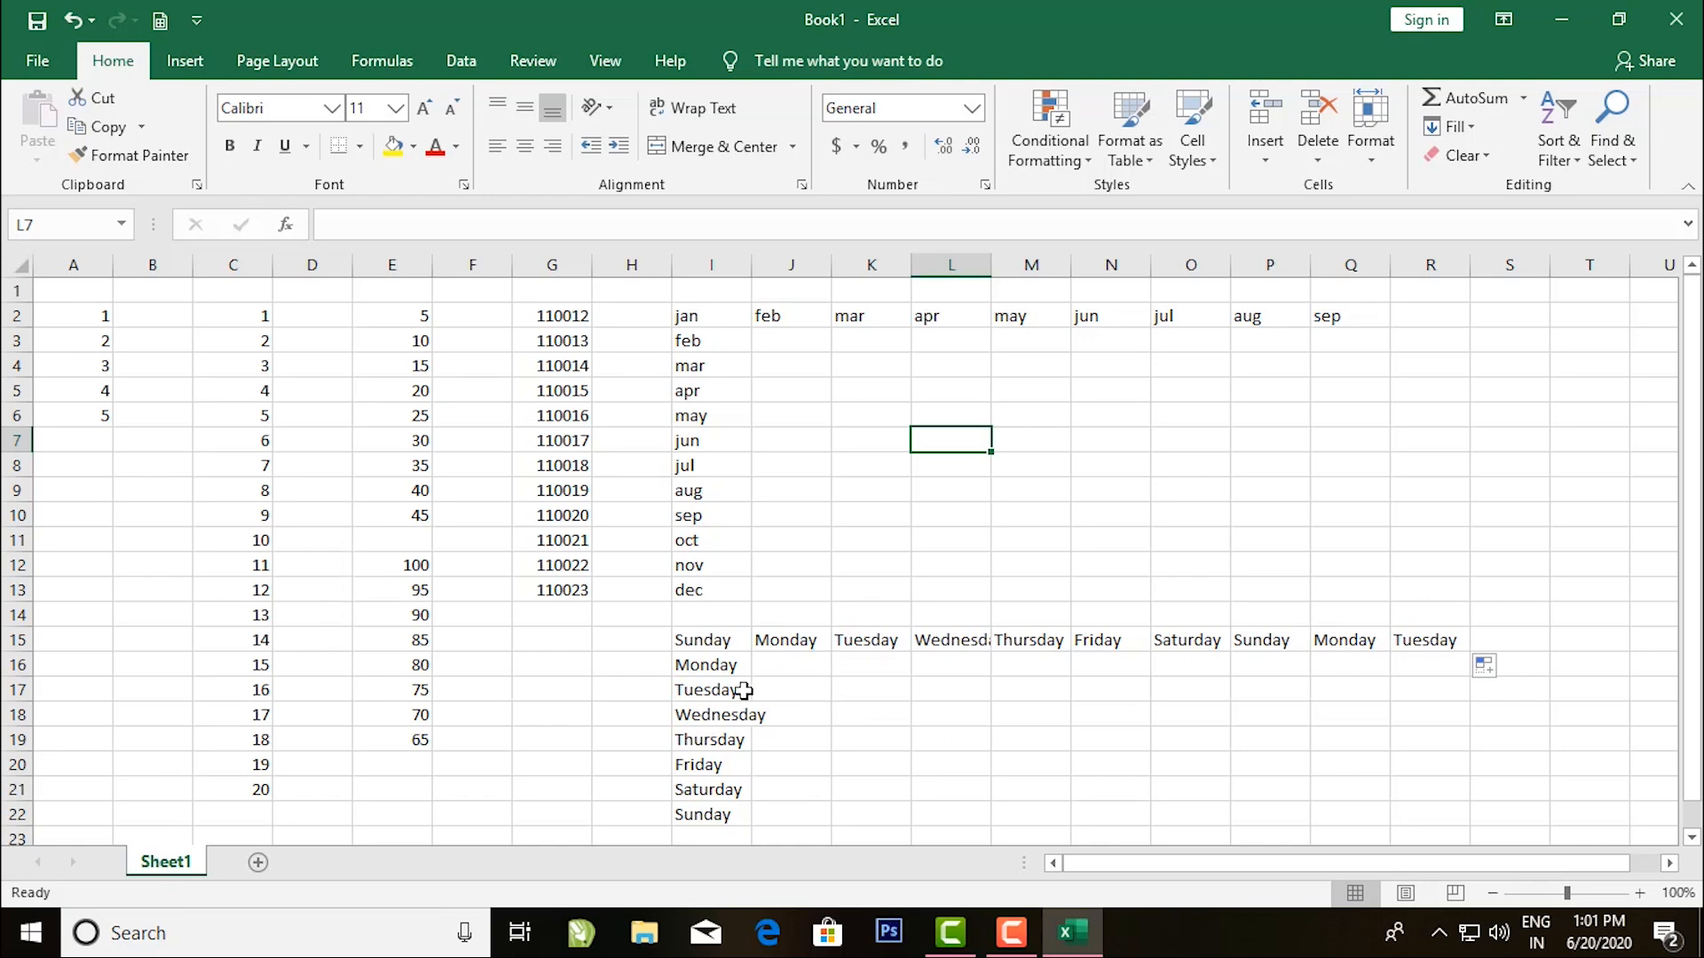
# Add two new worksheets to the workbook and place Sheet2 ahead of Sheet3.
pyautogui.click(258, 863)
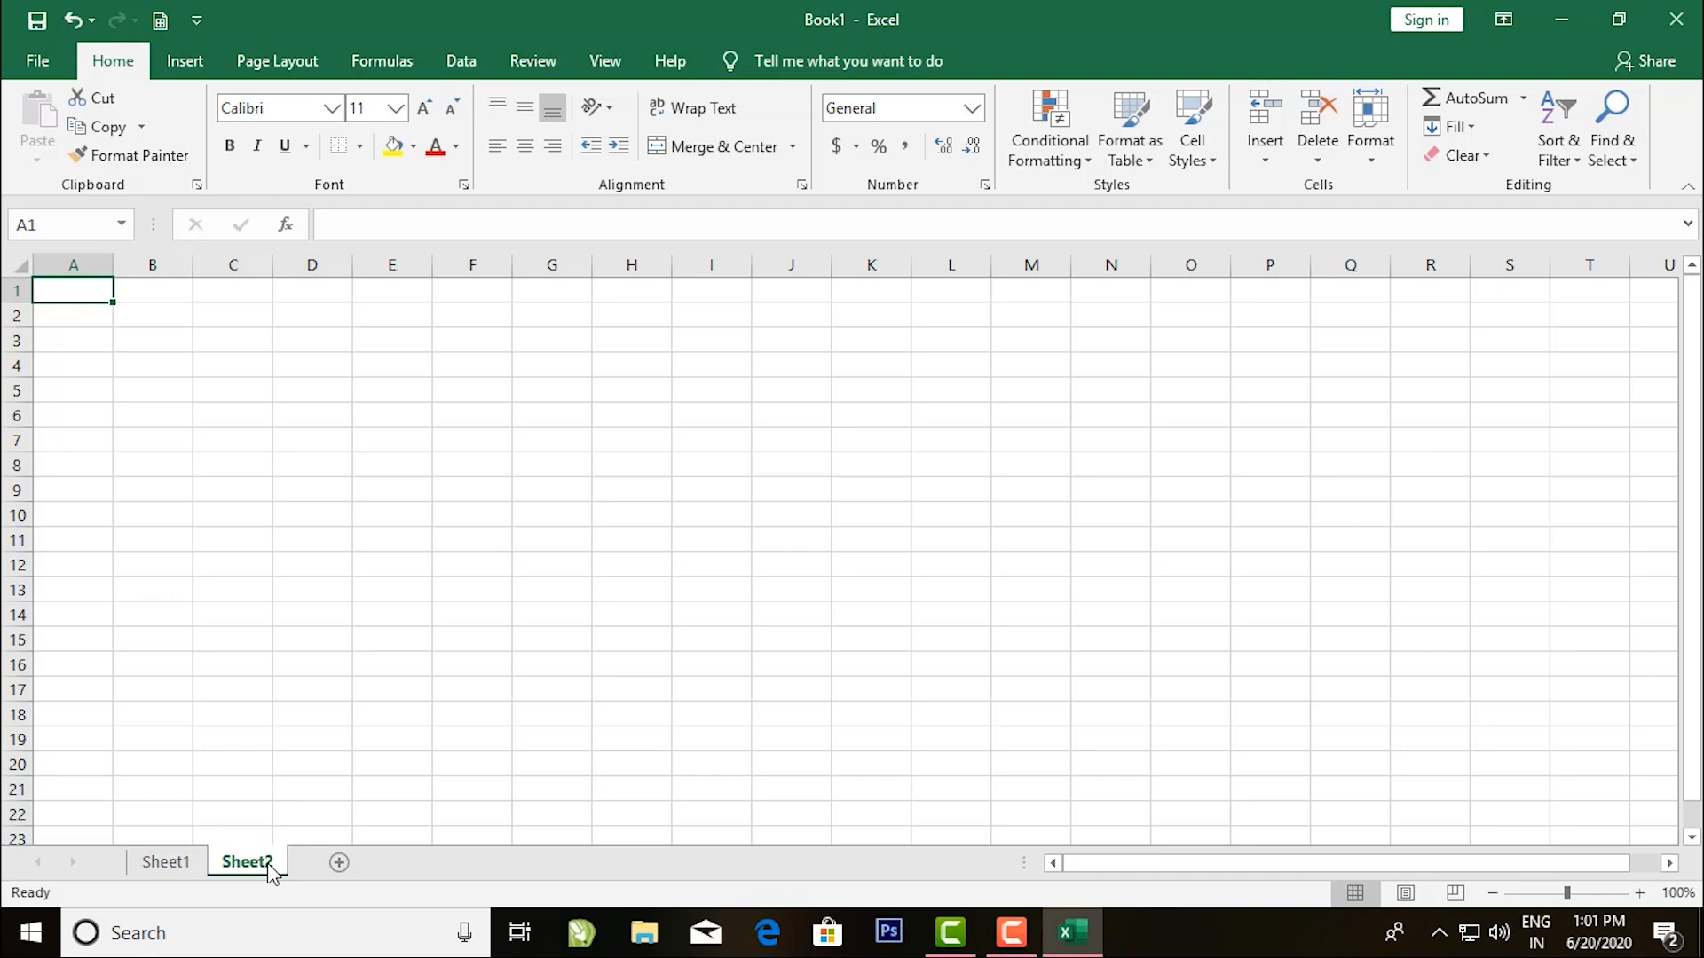
pyautogui.hotkey('shift', 'F11')
pyautogui.moveTo(325, 863)
pyautogui.mouseDown()
pyautogui.moveTo(189, 875)
pyautogui.moveTo(228, 869)
pyautogui.mouseUp()
# Rename the Sheet2 worksheet as student record.
pyautogui.rightClick(246, 869)
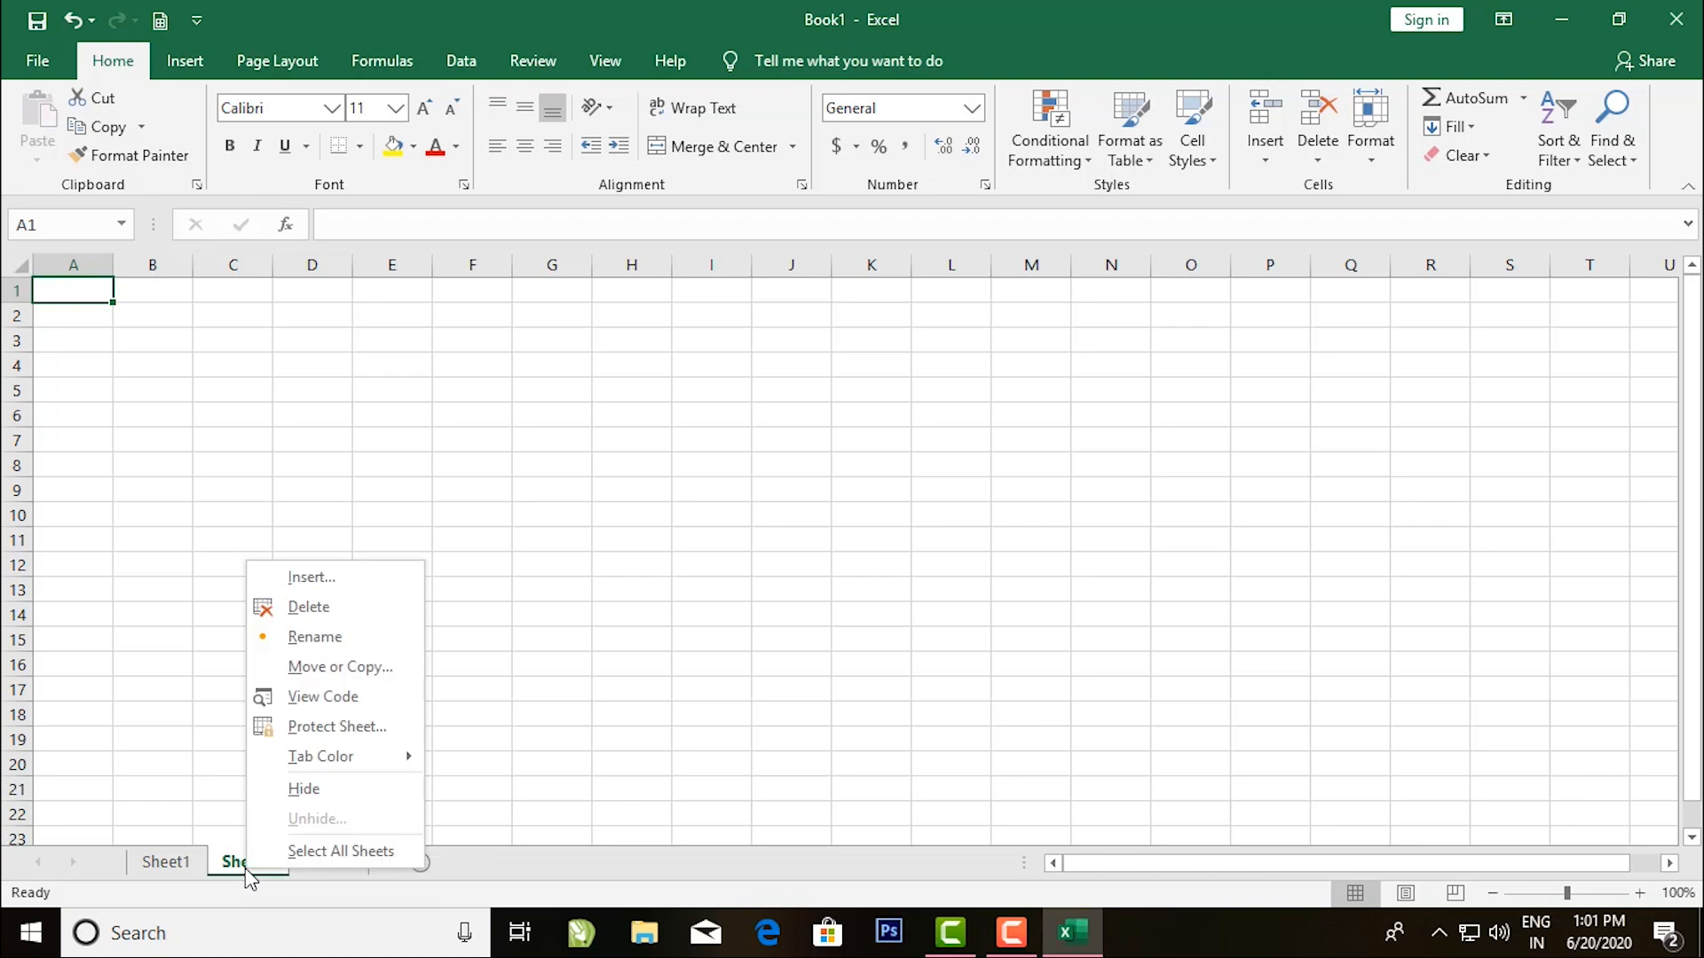
pyautogui.click(319, 634)
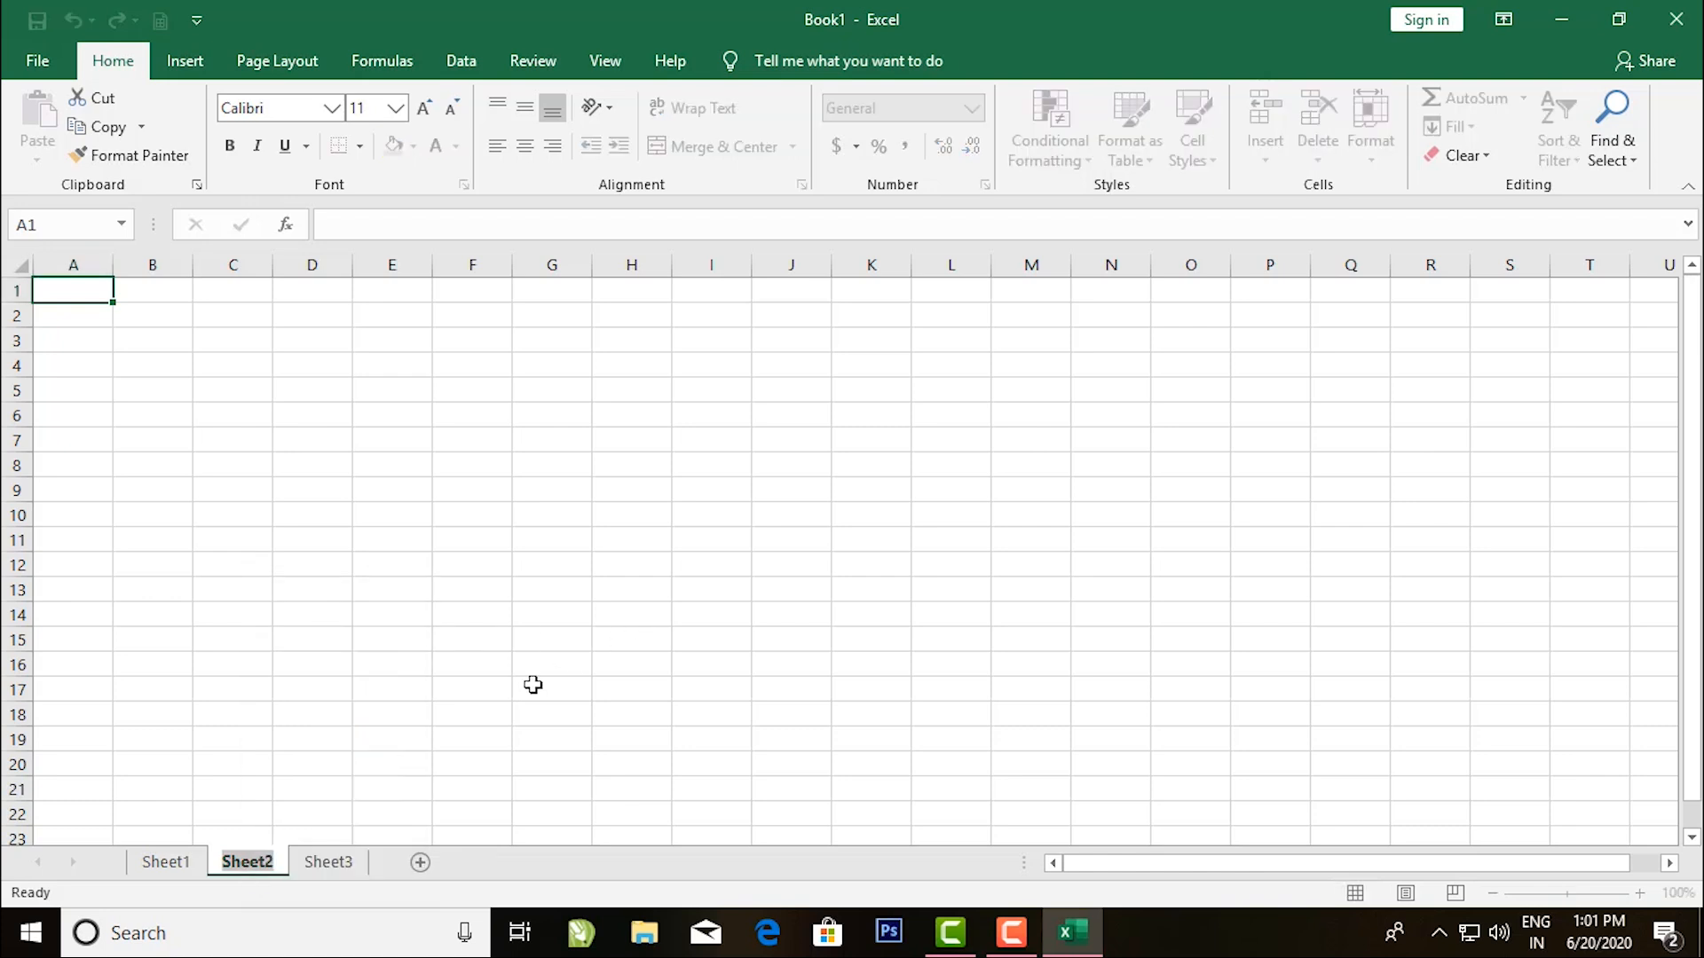
pyautogui.write('stud')
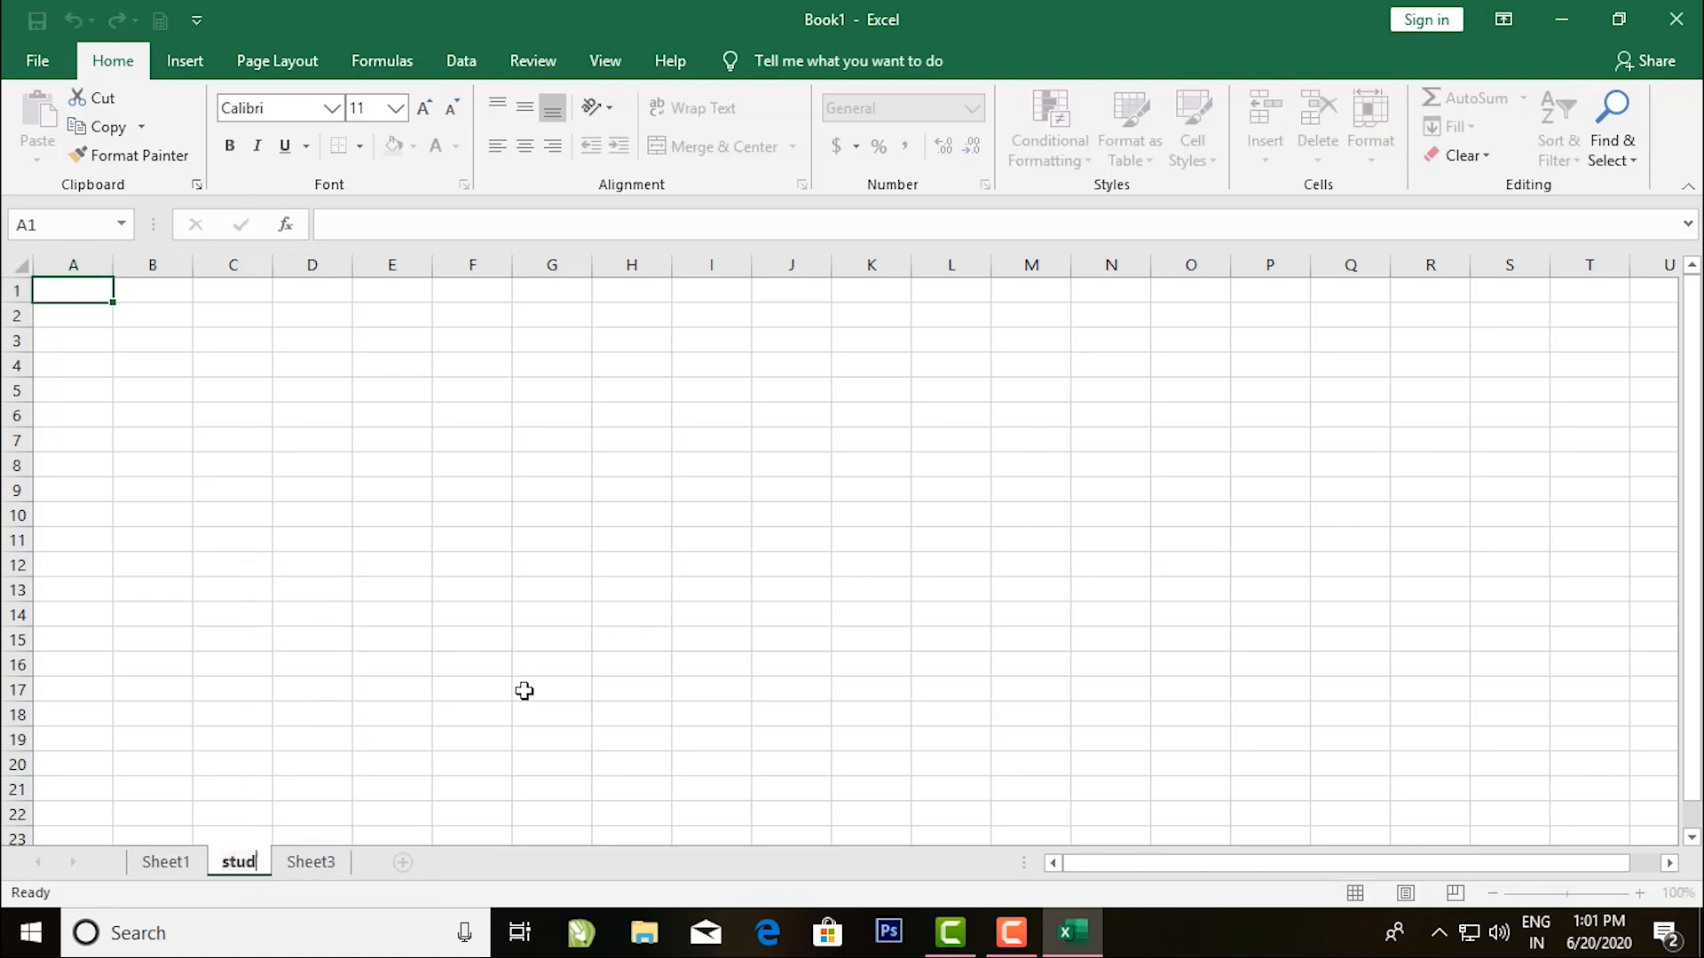
pyautogui.write('ent')
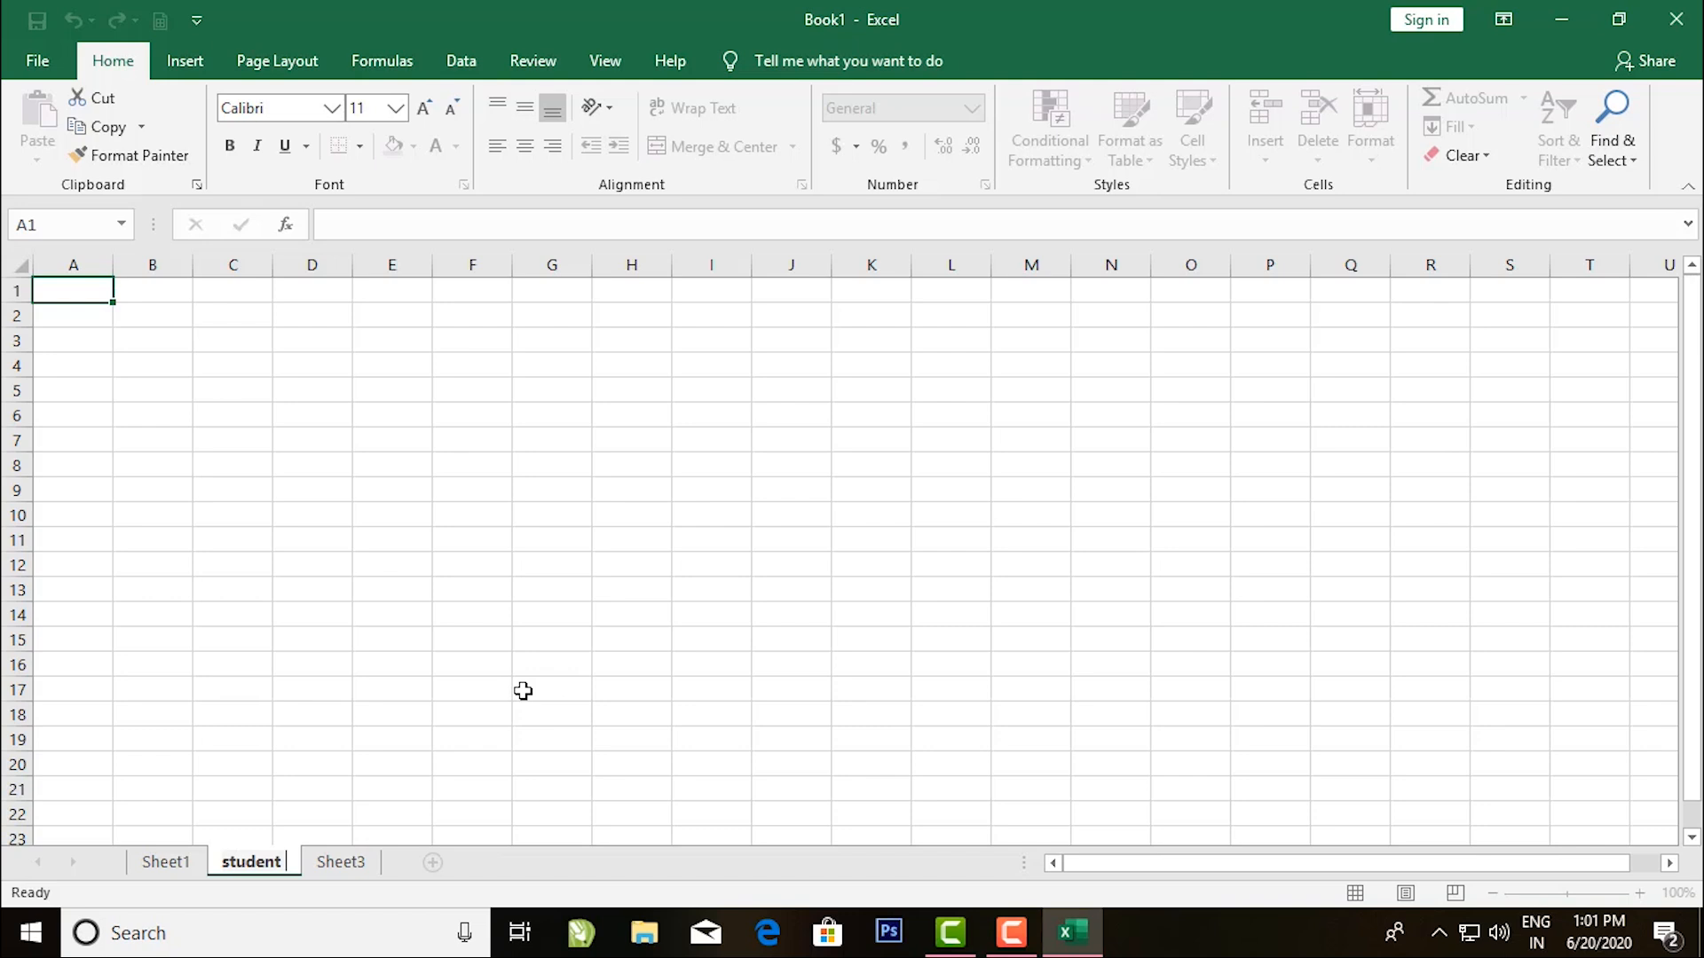
pyautogui.write(' record')
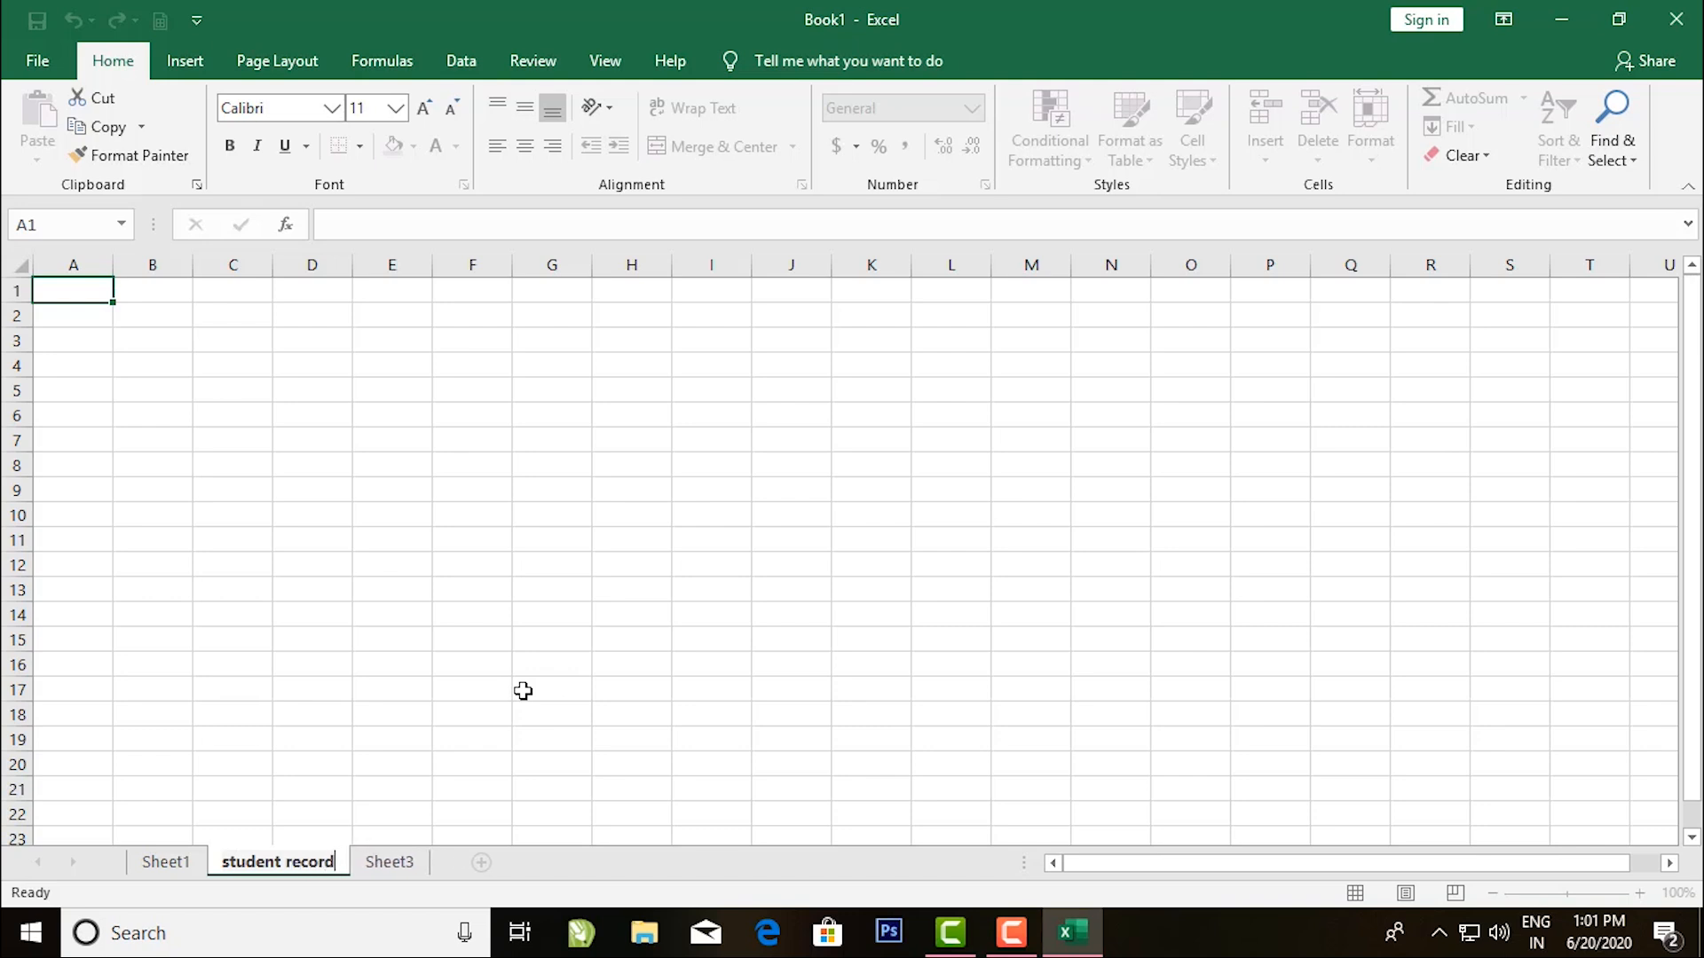
pyautogui.click(437, 638)
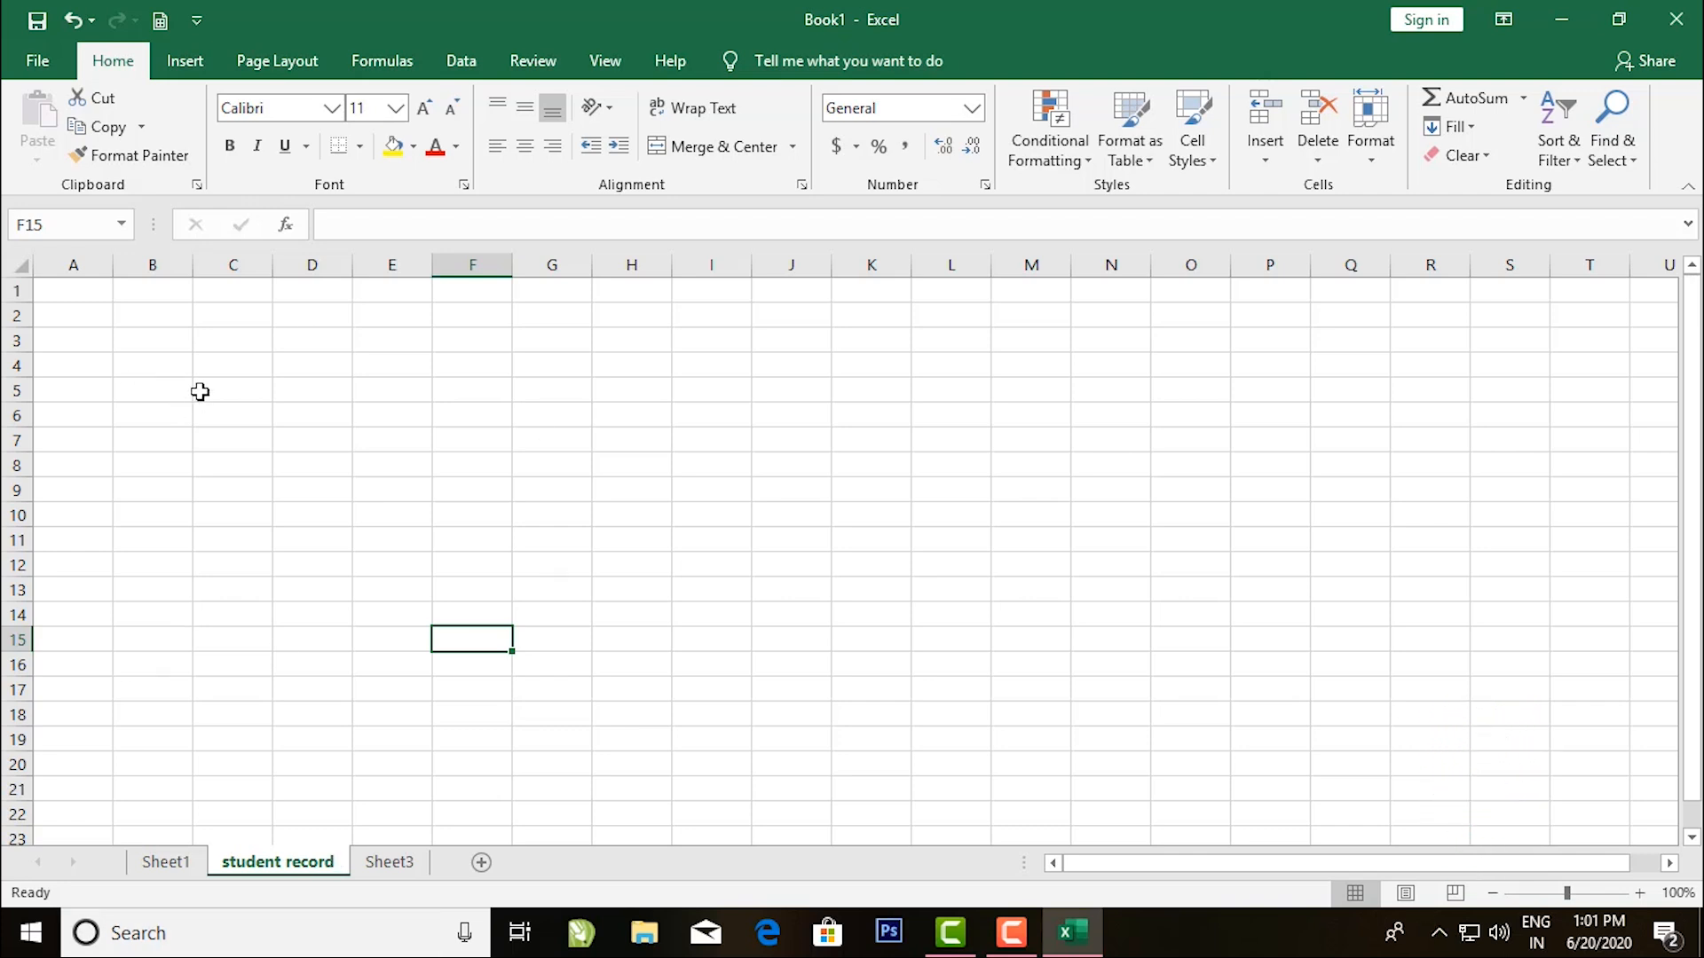
# Enter the column headings roll, name, hindi, maths and english in cells A1 to E1 of the student record sheet.
pyautogui.click(73, 296)
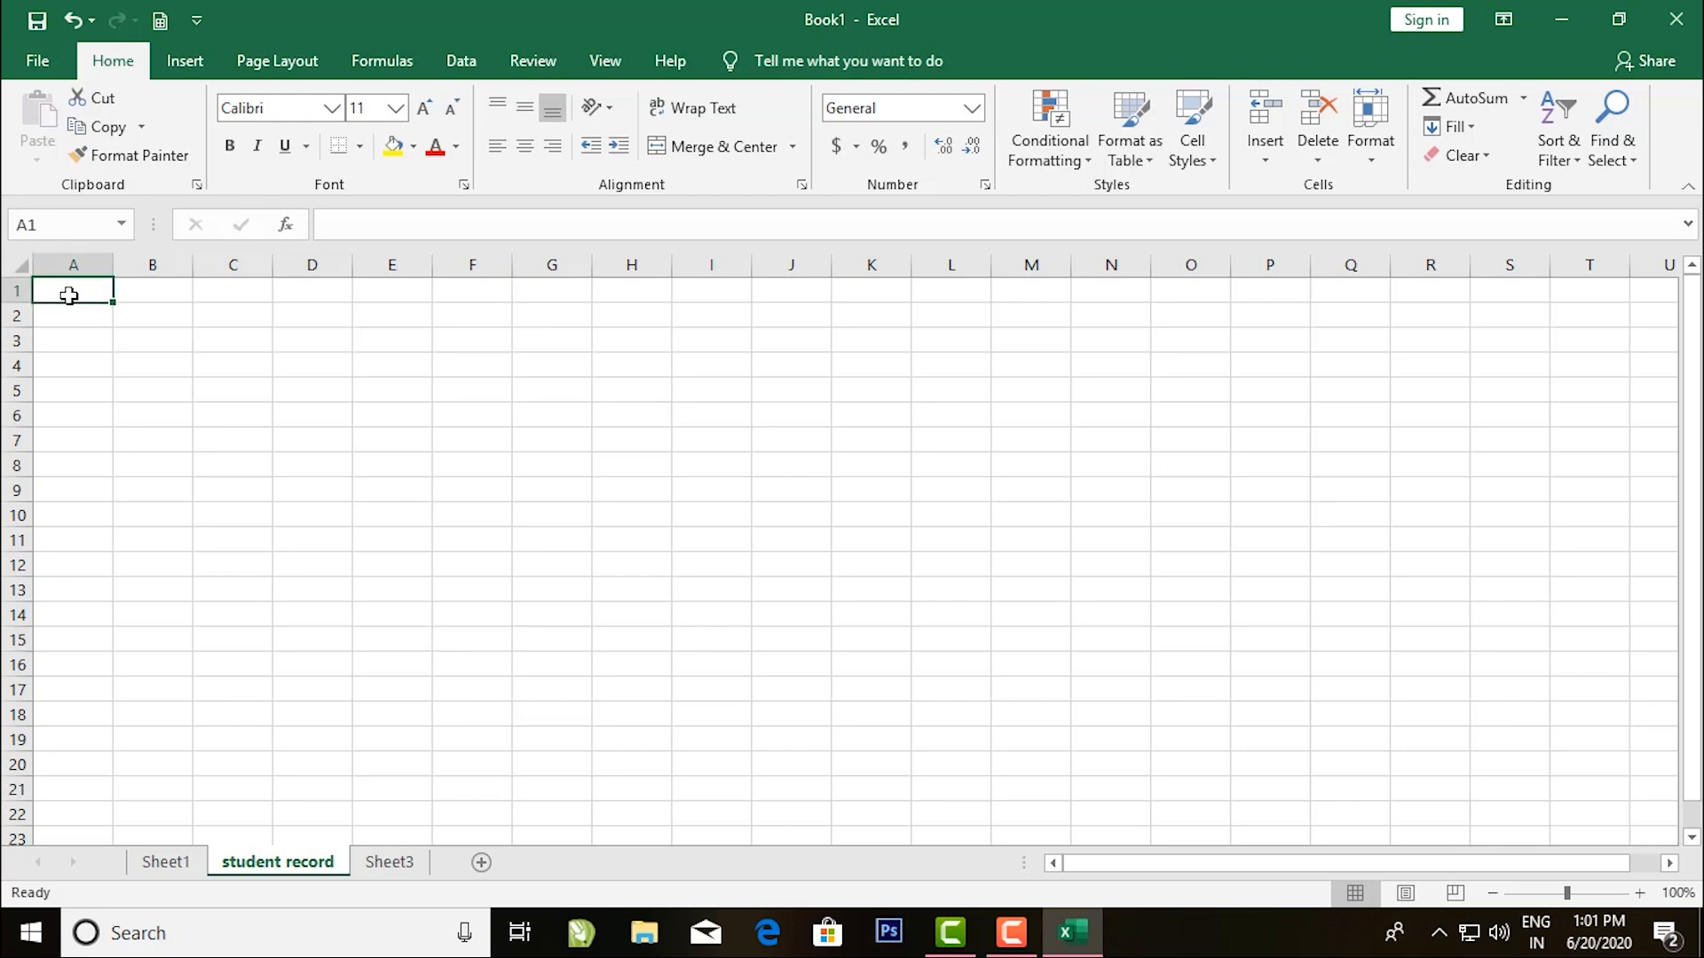
pyautogui.write('roll')
pyautogui.press('Tab')
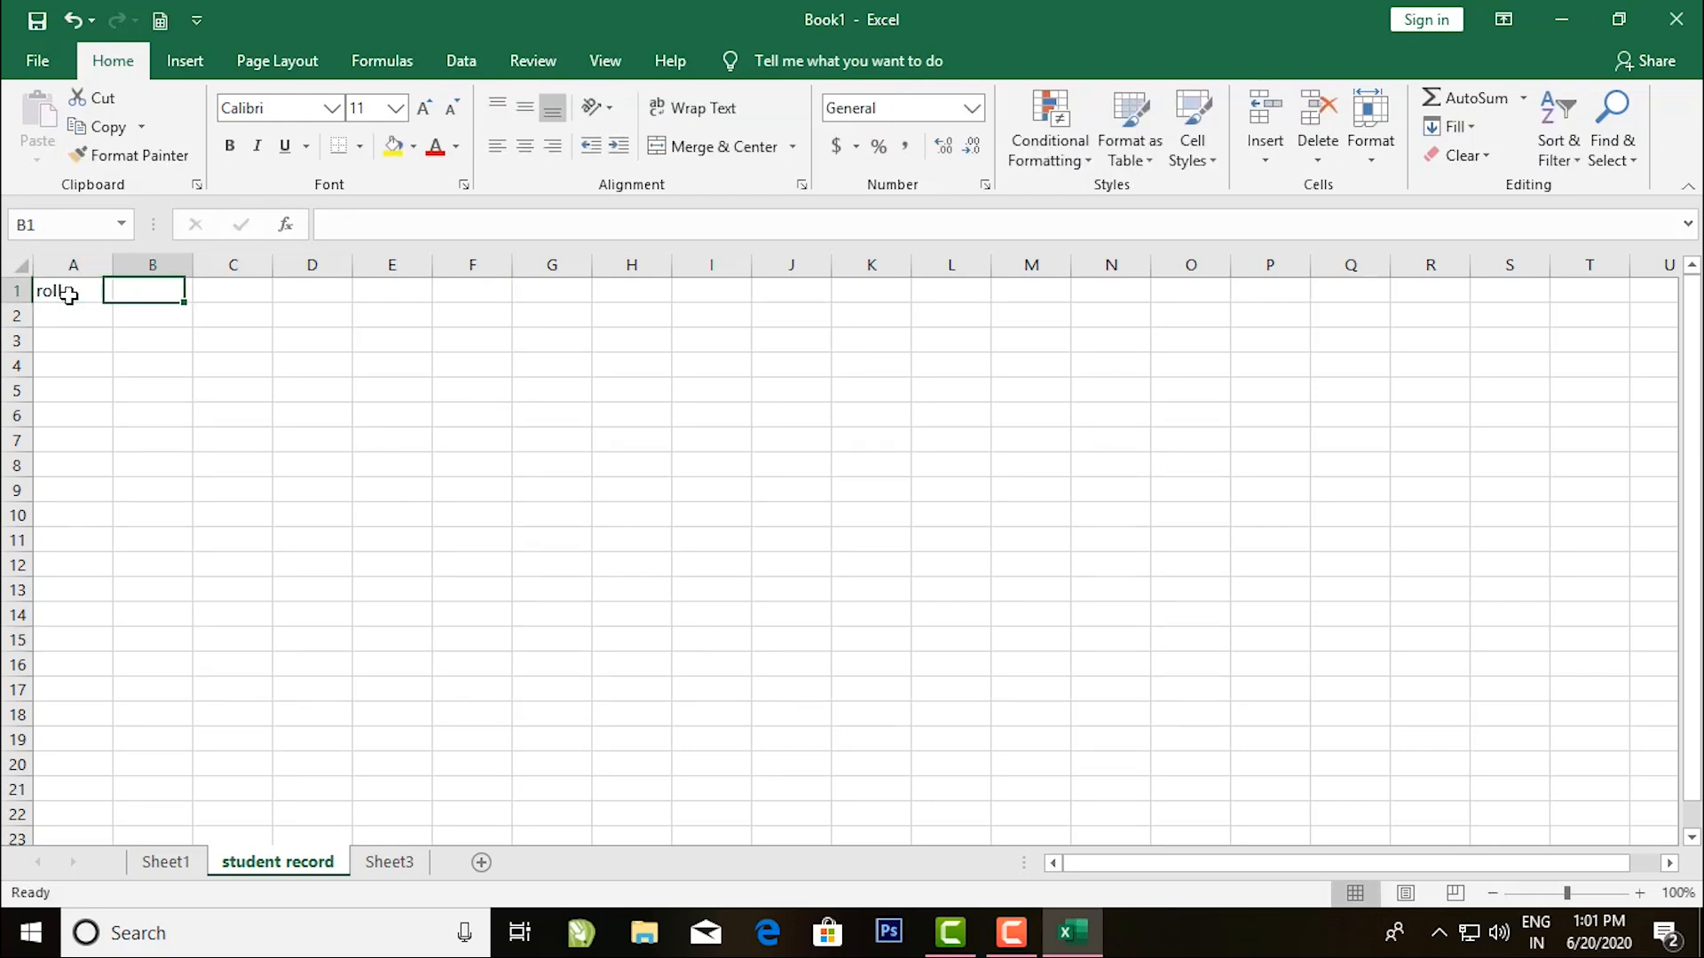
pyautogui.write('nam')
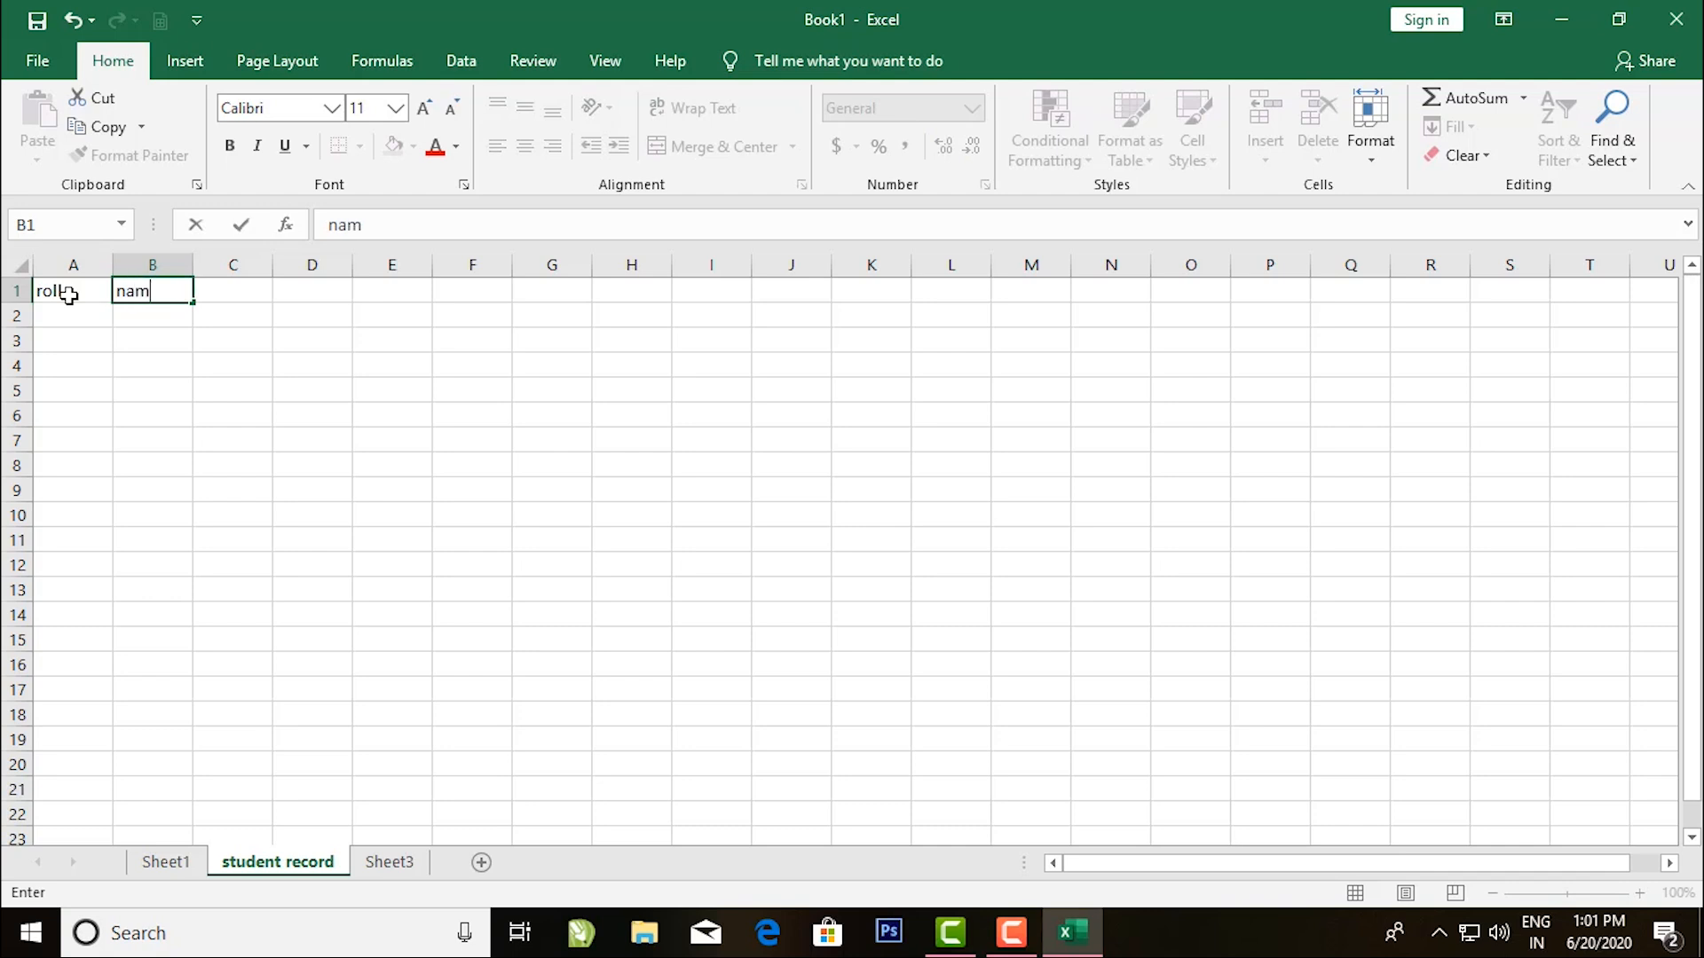
pyautogui.write('e')
pyautogui.press('Tab')
pyautogui.write('hindi')
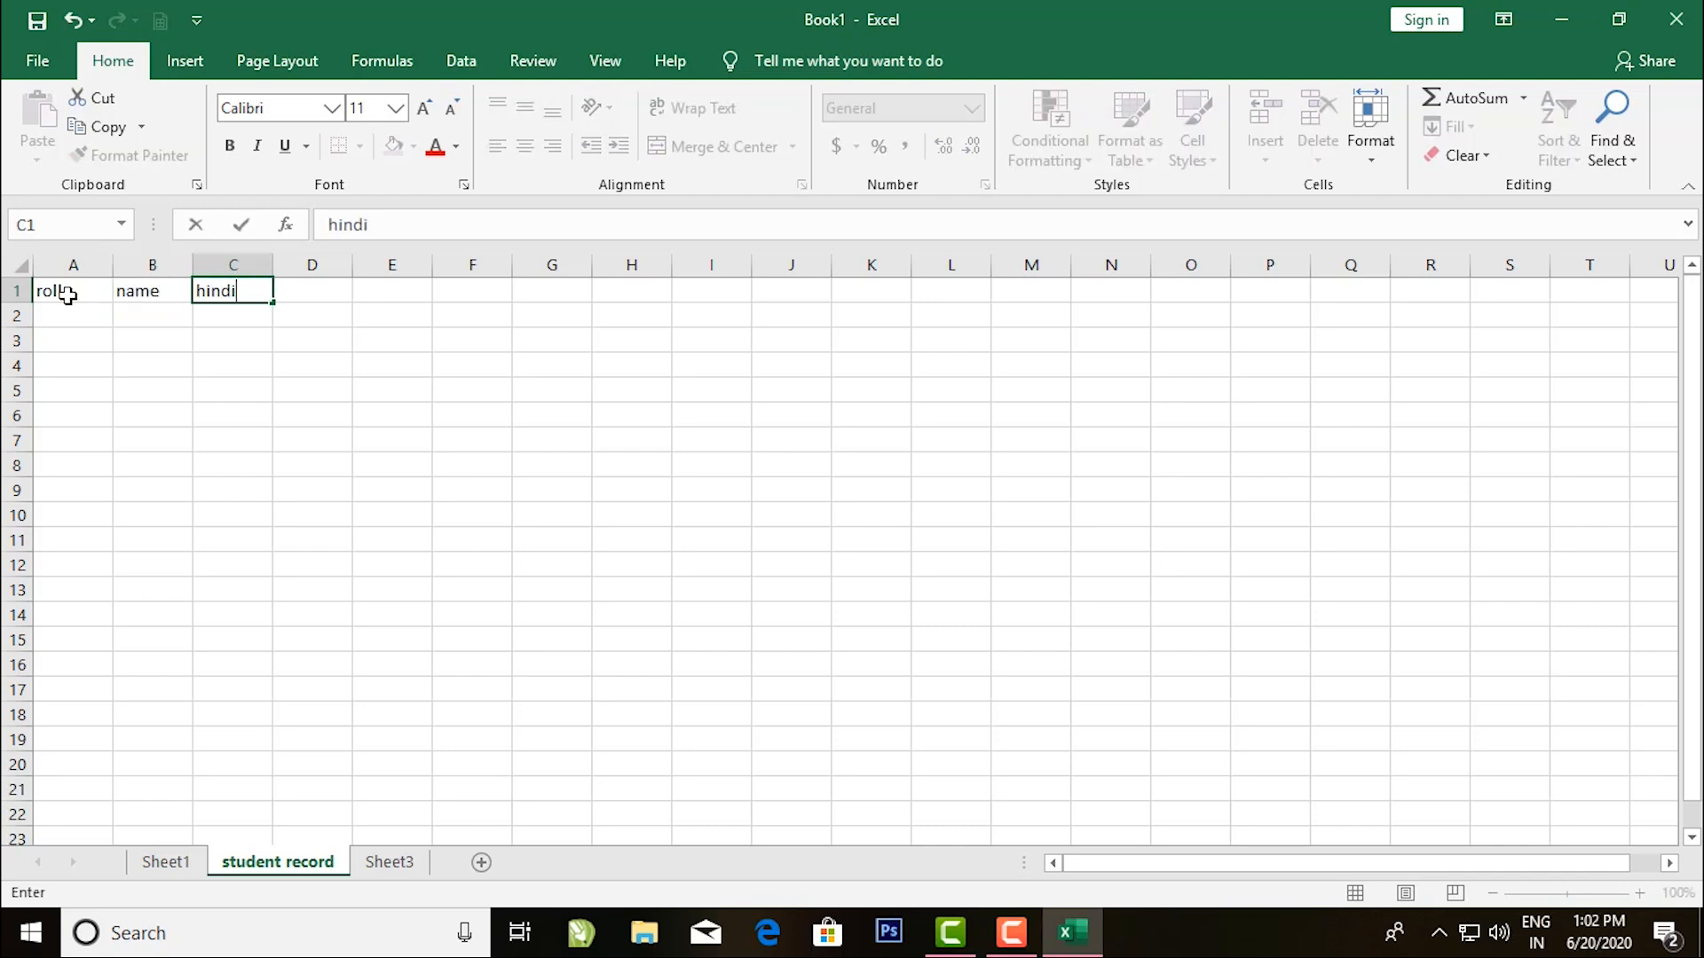
pyautogui.press('Tab')
pyautogui.write('maths')
pyautogui.press('Tab')
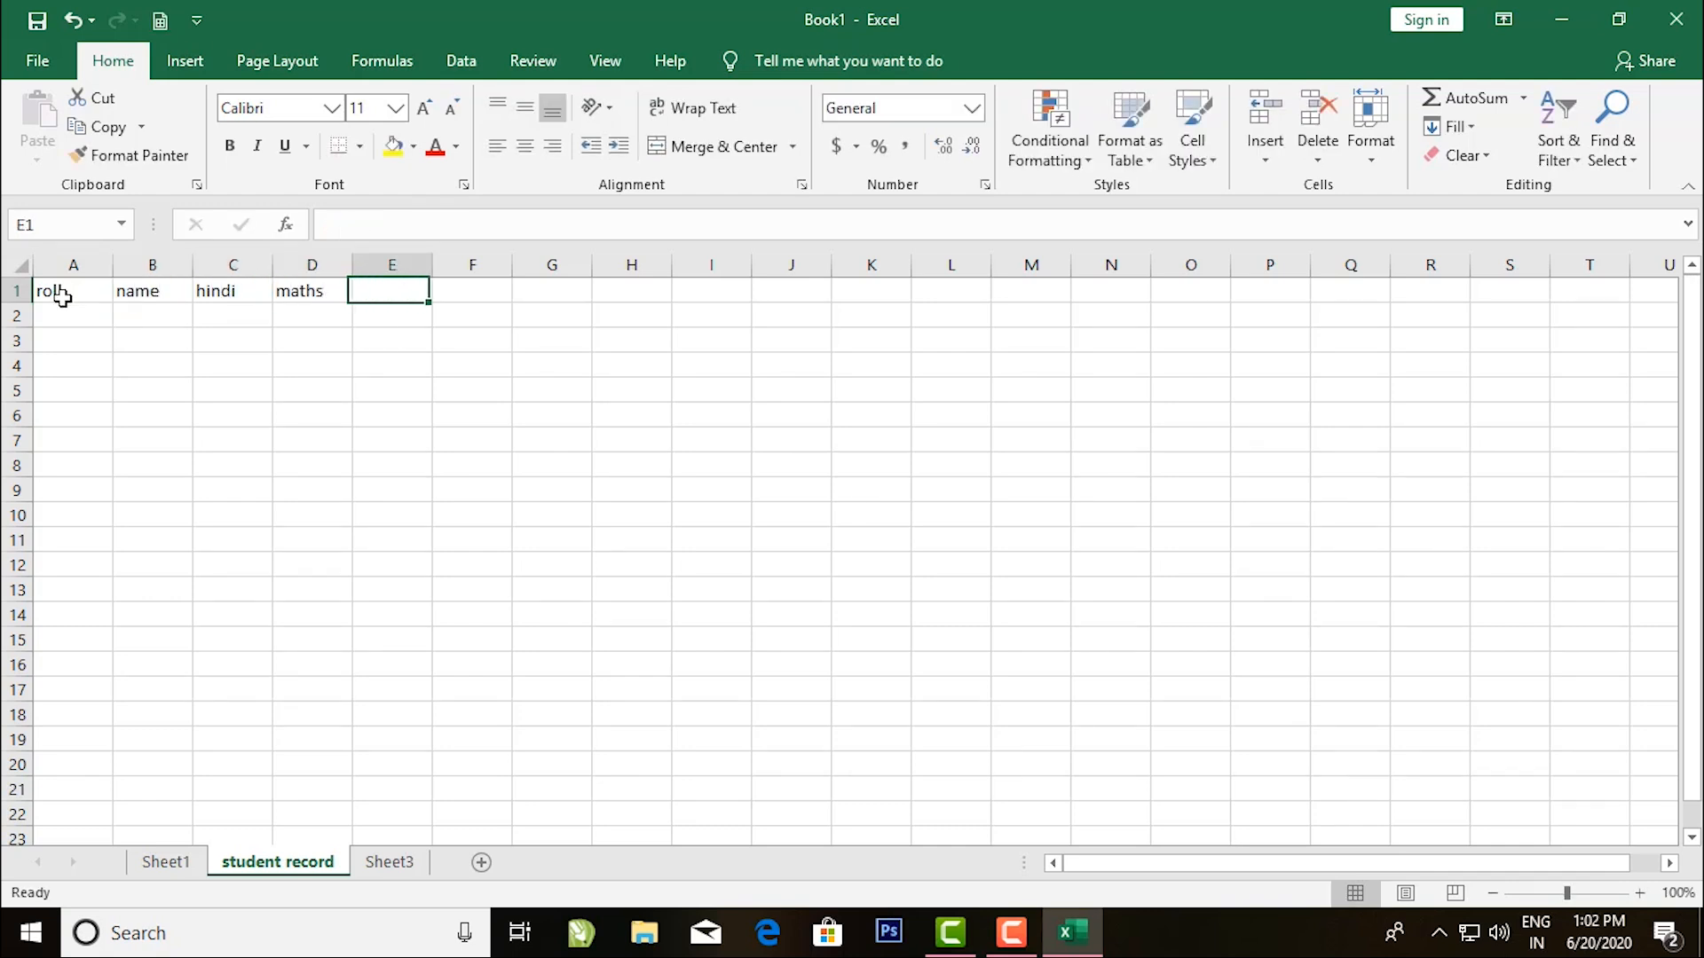
pyautogui.write('en')
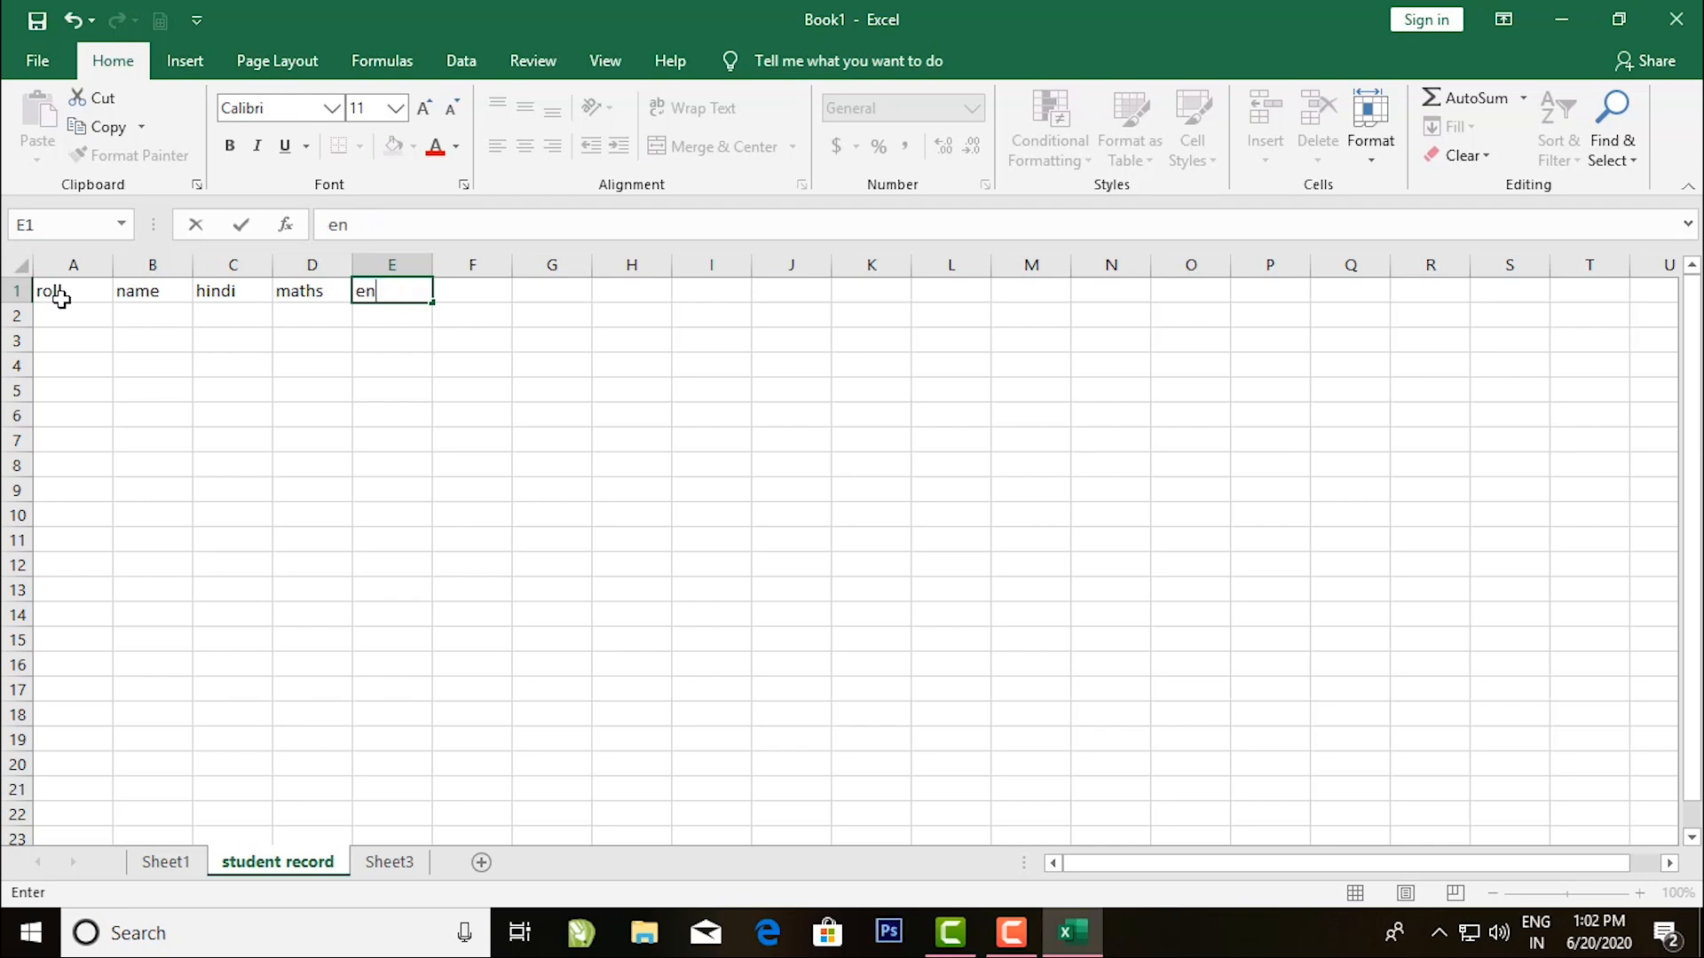
pyautogui.write('ish')
pyautogui.press('Tab')
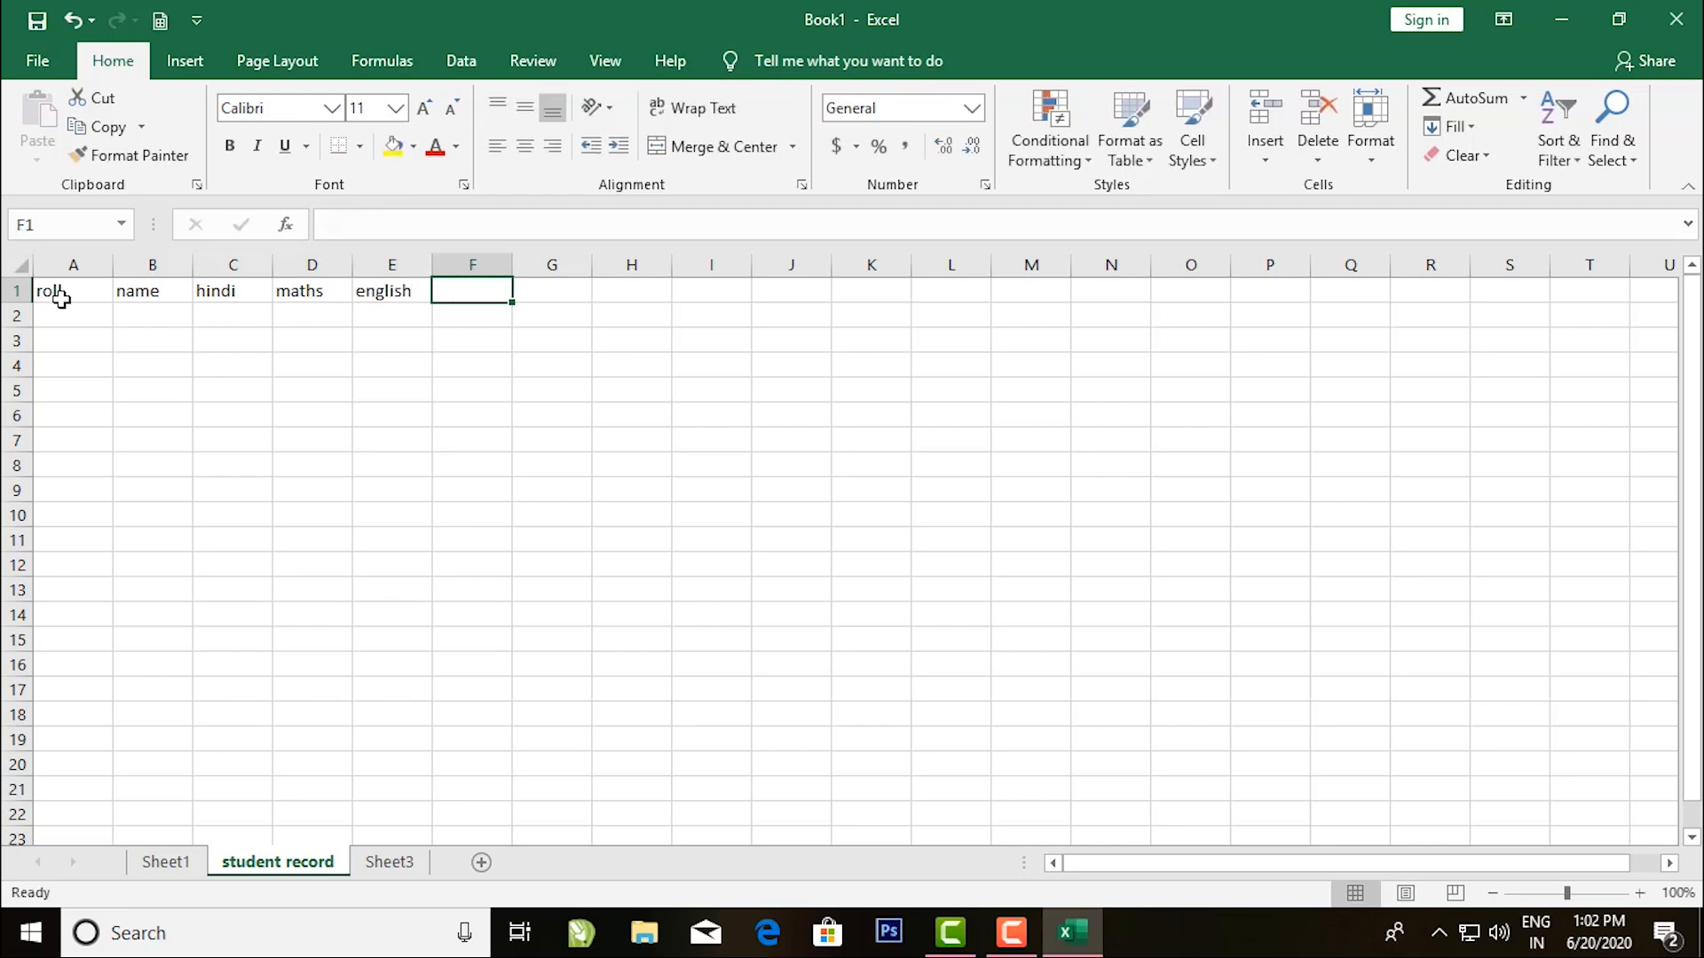
# Complete the heading row with total, per, grade and result in cells F1 to I1.
pyautogui.write('total')
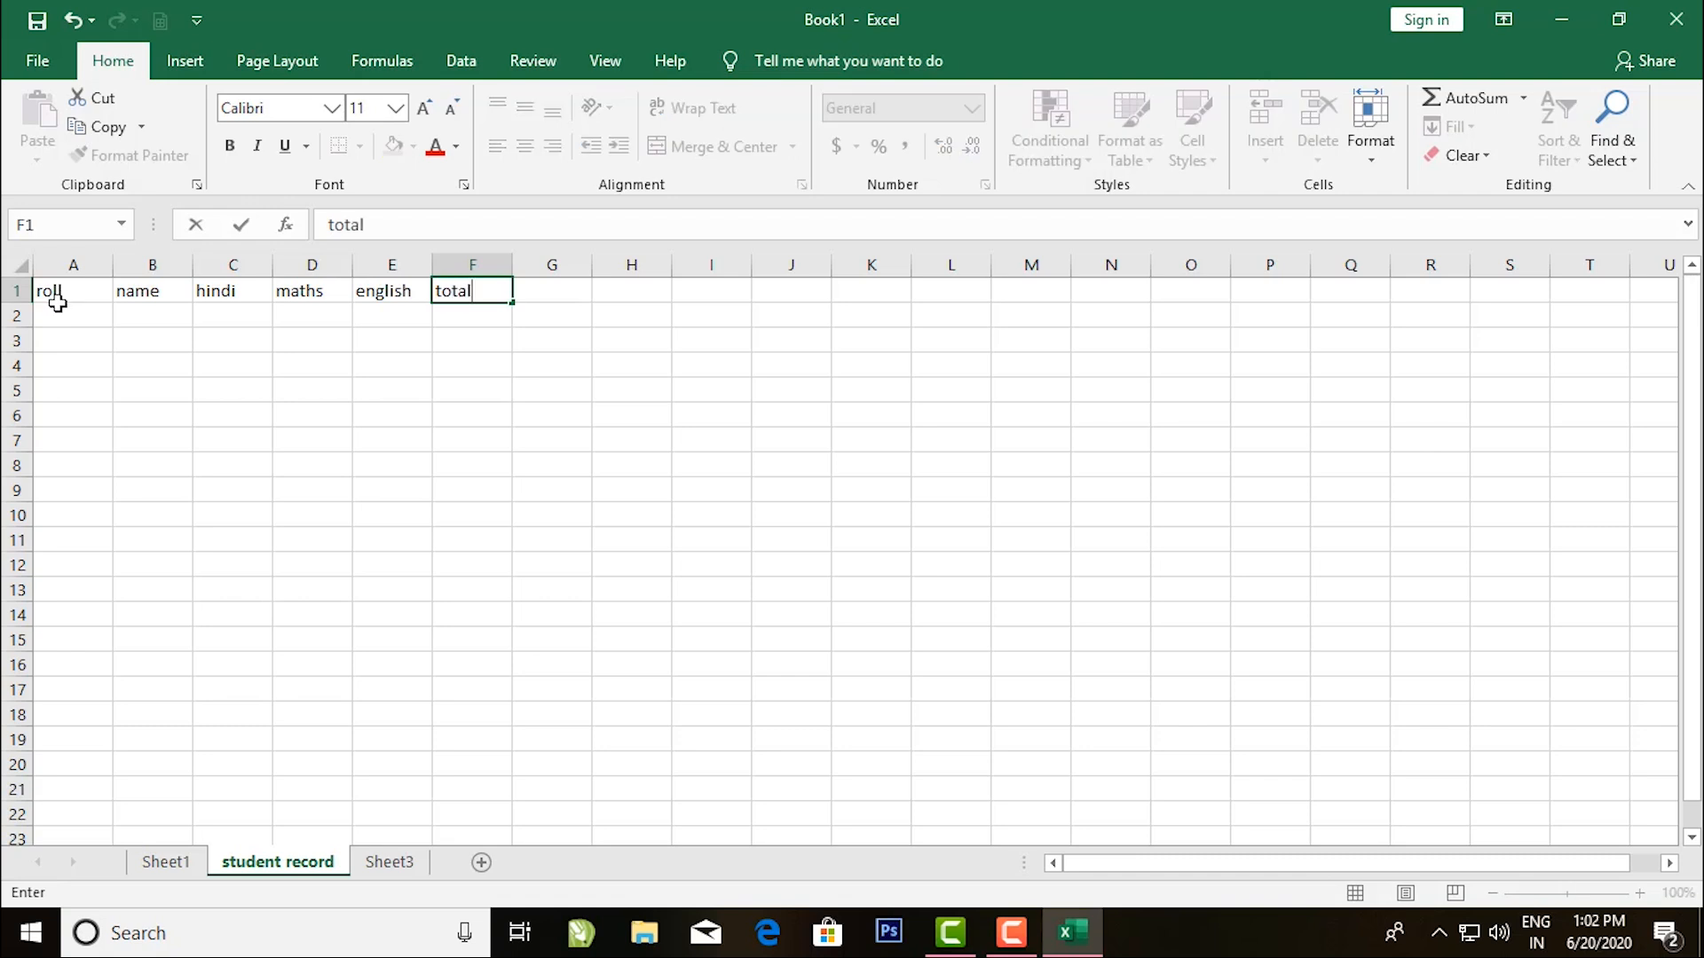
pyautogui.press('Tab')
pyautogui.write('p')
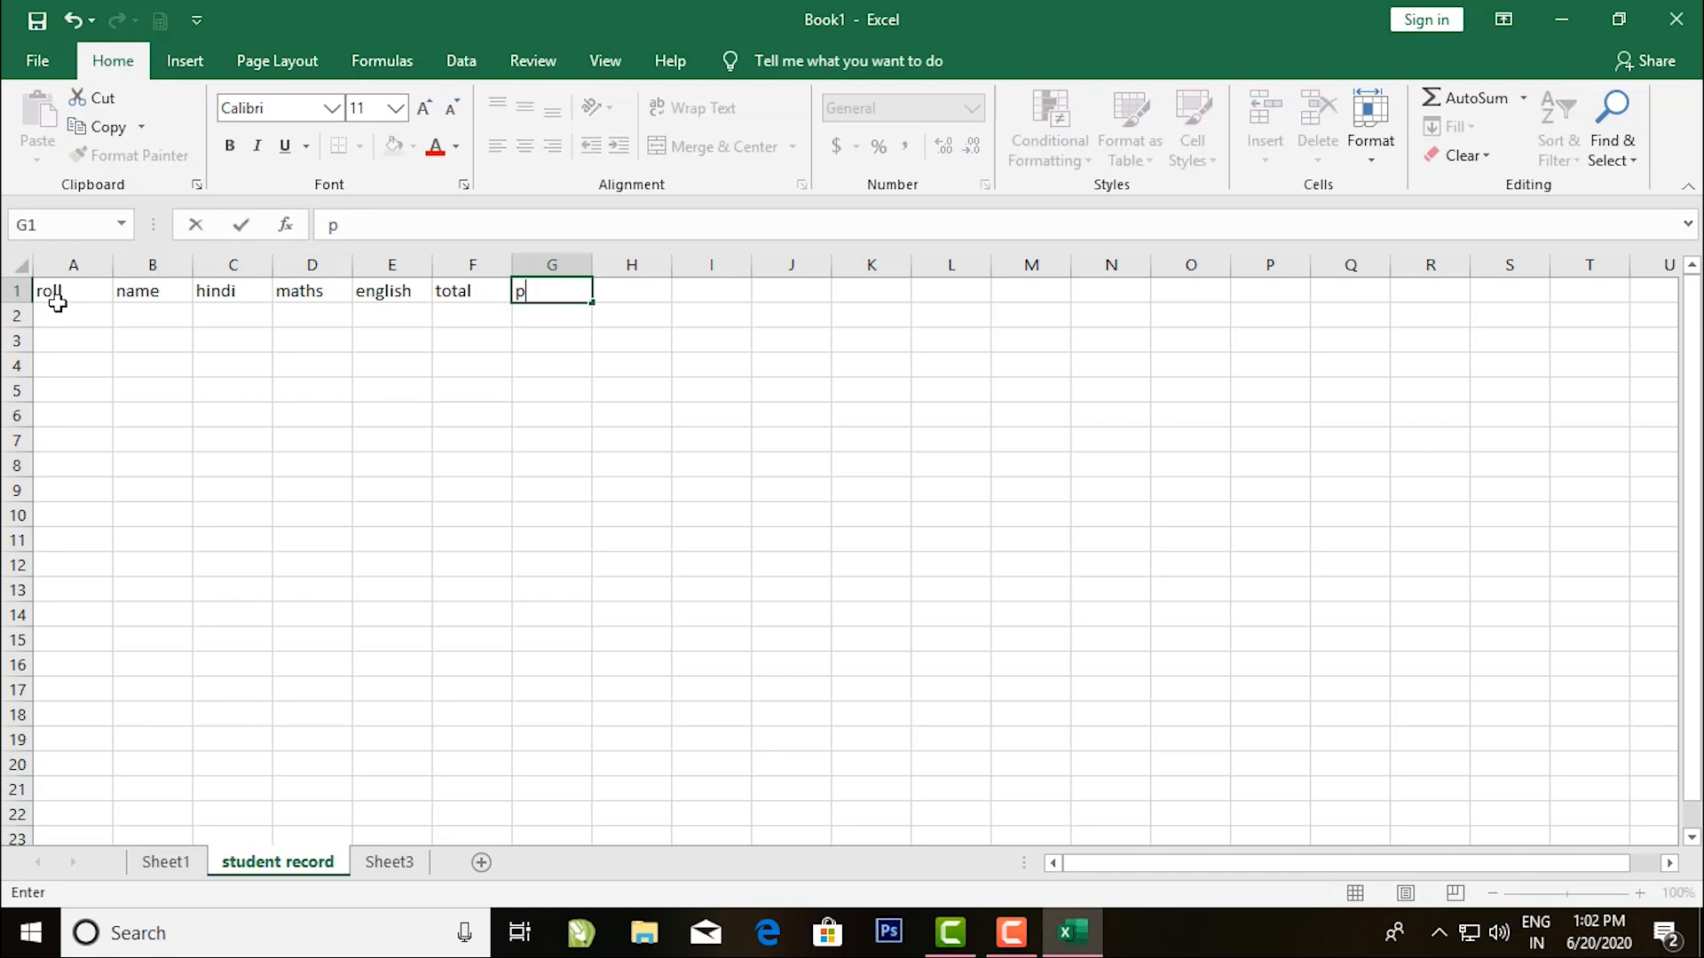
pyautogui.write('er')
pyautogui.press('Tab')
pyautogui.write('gra')
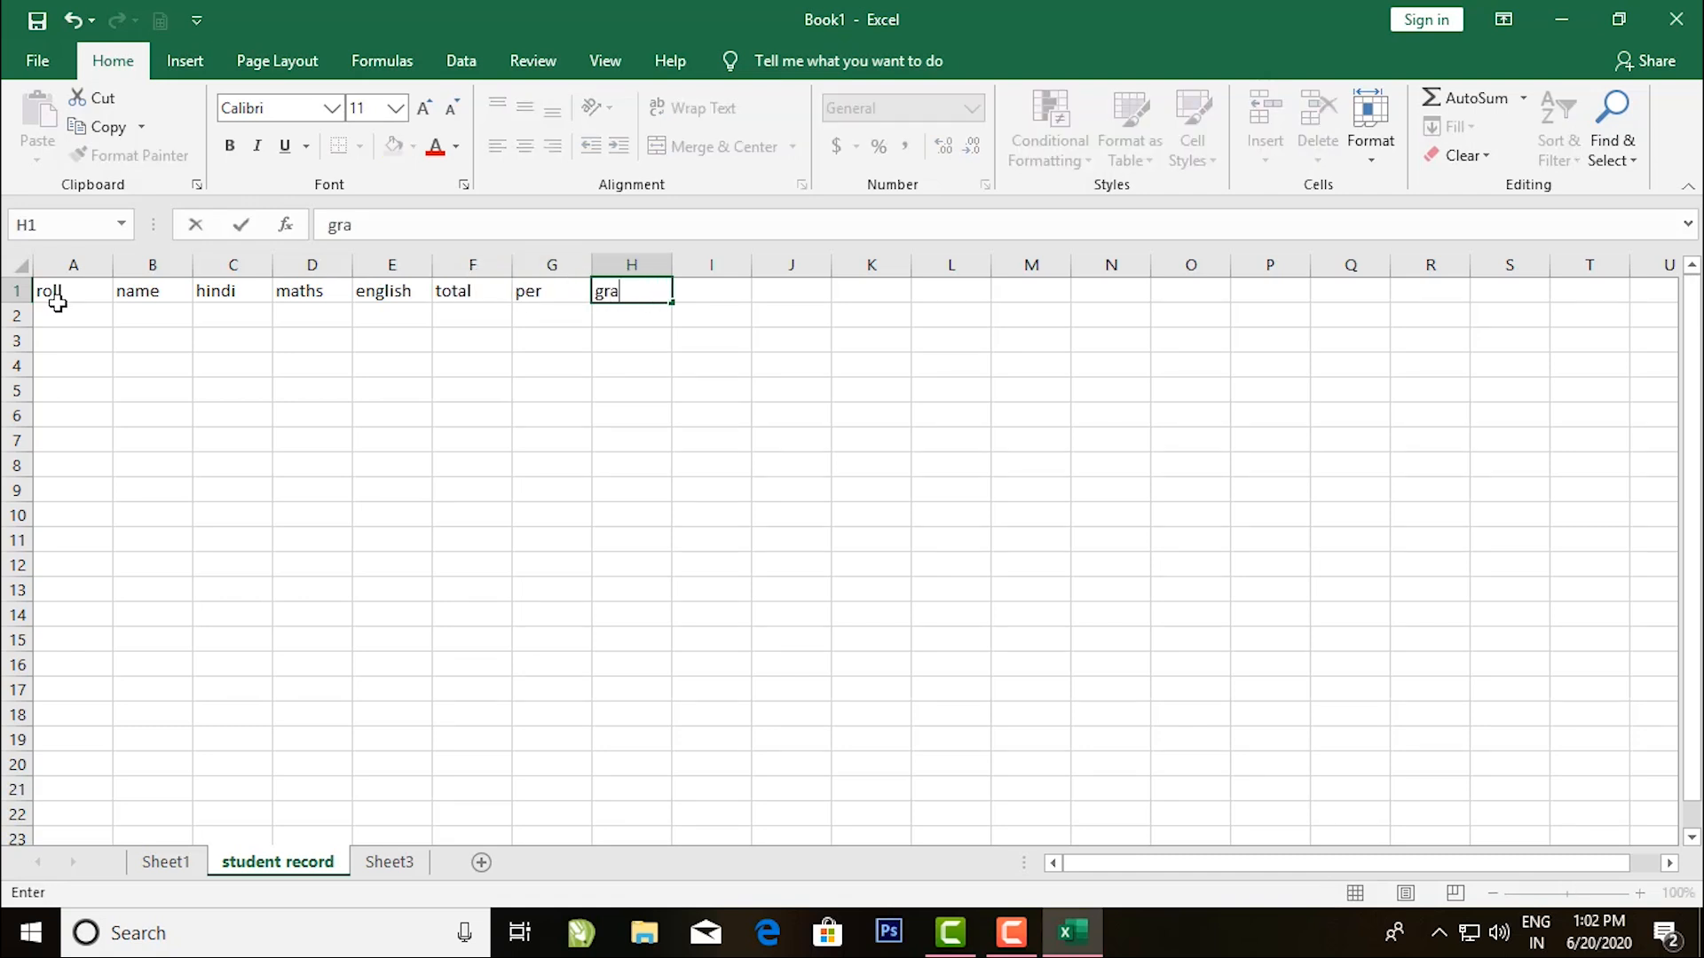
pyautogui.write('de')
pyautogui.press('Tab')
pyautogui.write('resu')
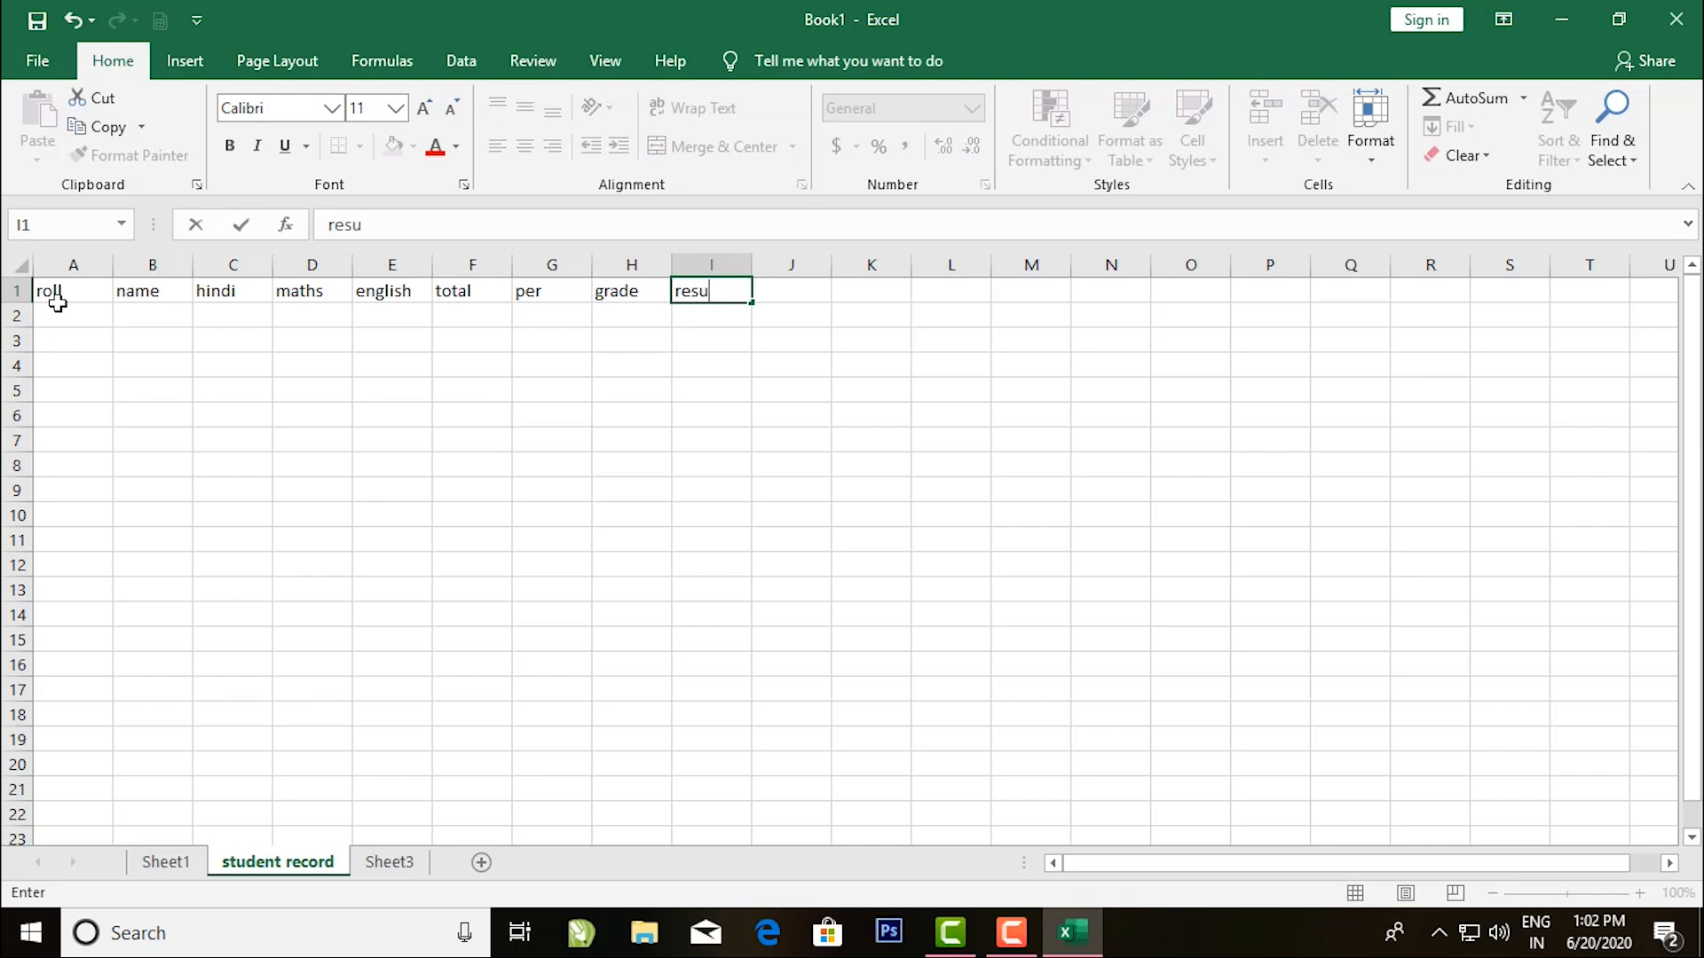
pyautogui.write('lt')
pyautogui.press('Return')
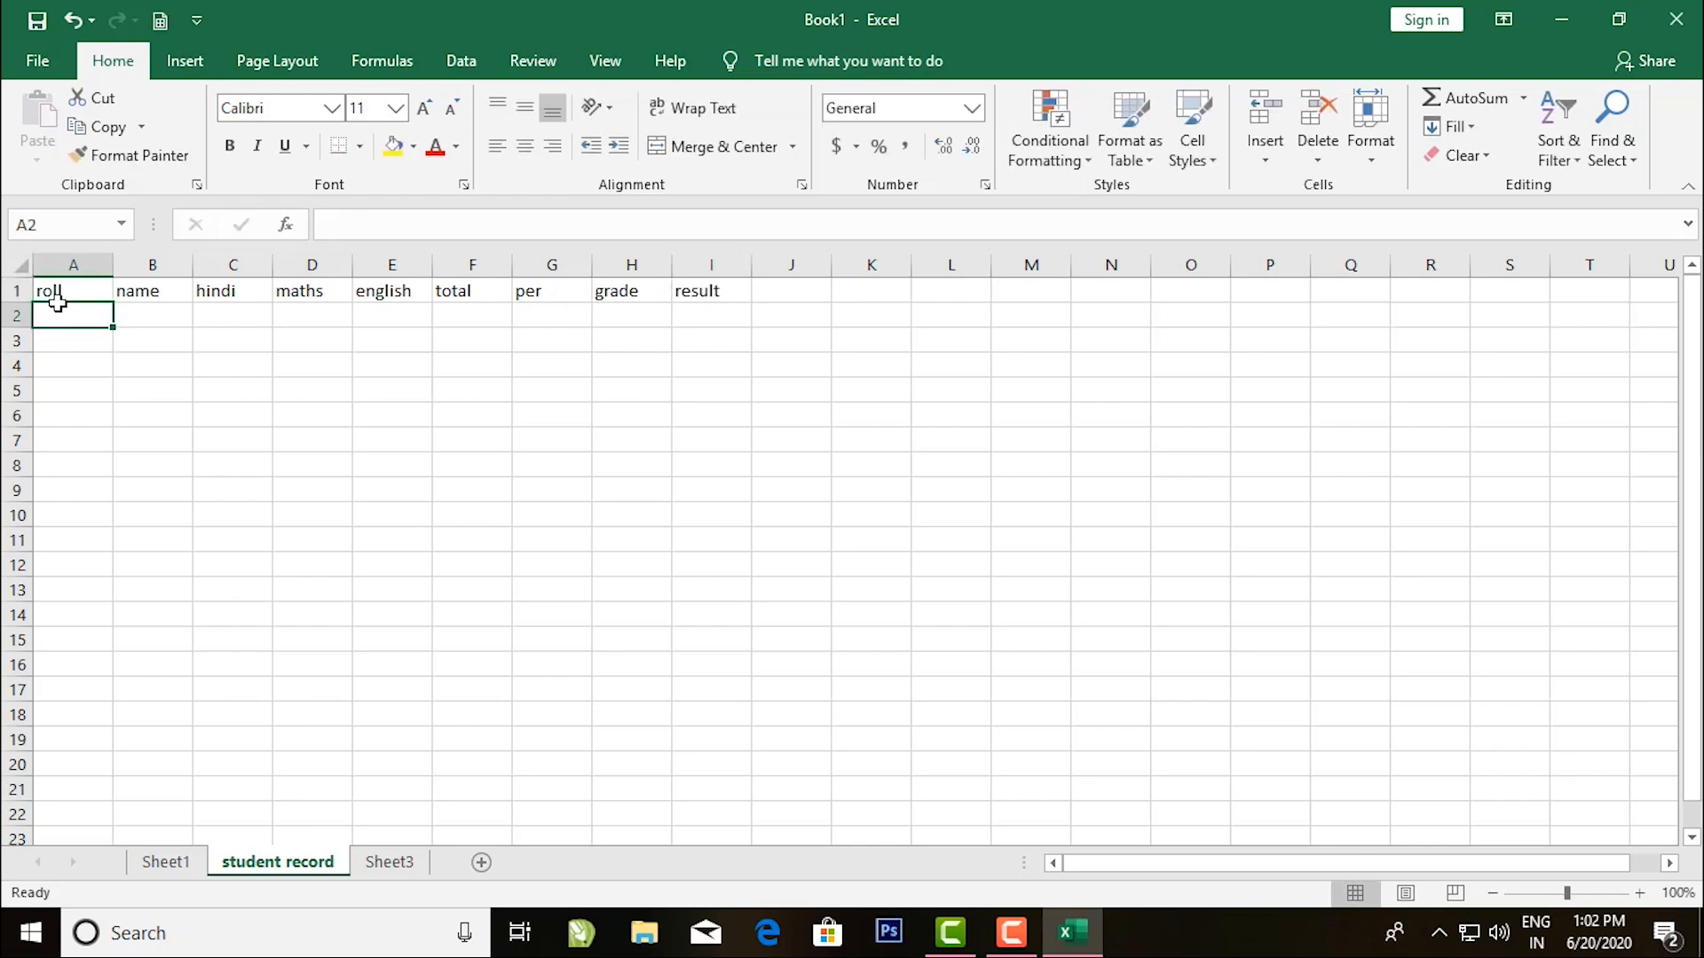
pyautogui.press('Up')
pyautogui.press('Right')
pyautogui.press('Right')
pyautogui.press('Right')
pyautogui.press('Right')
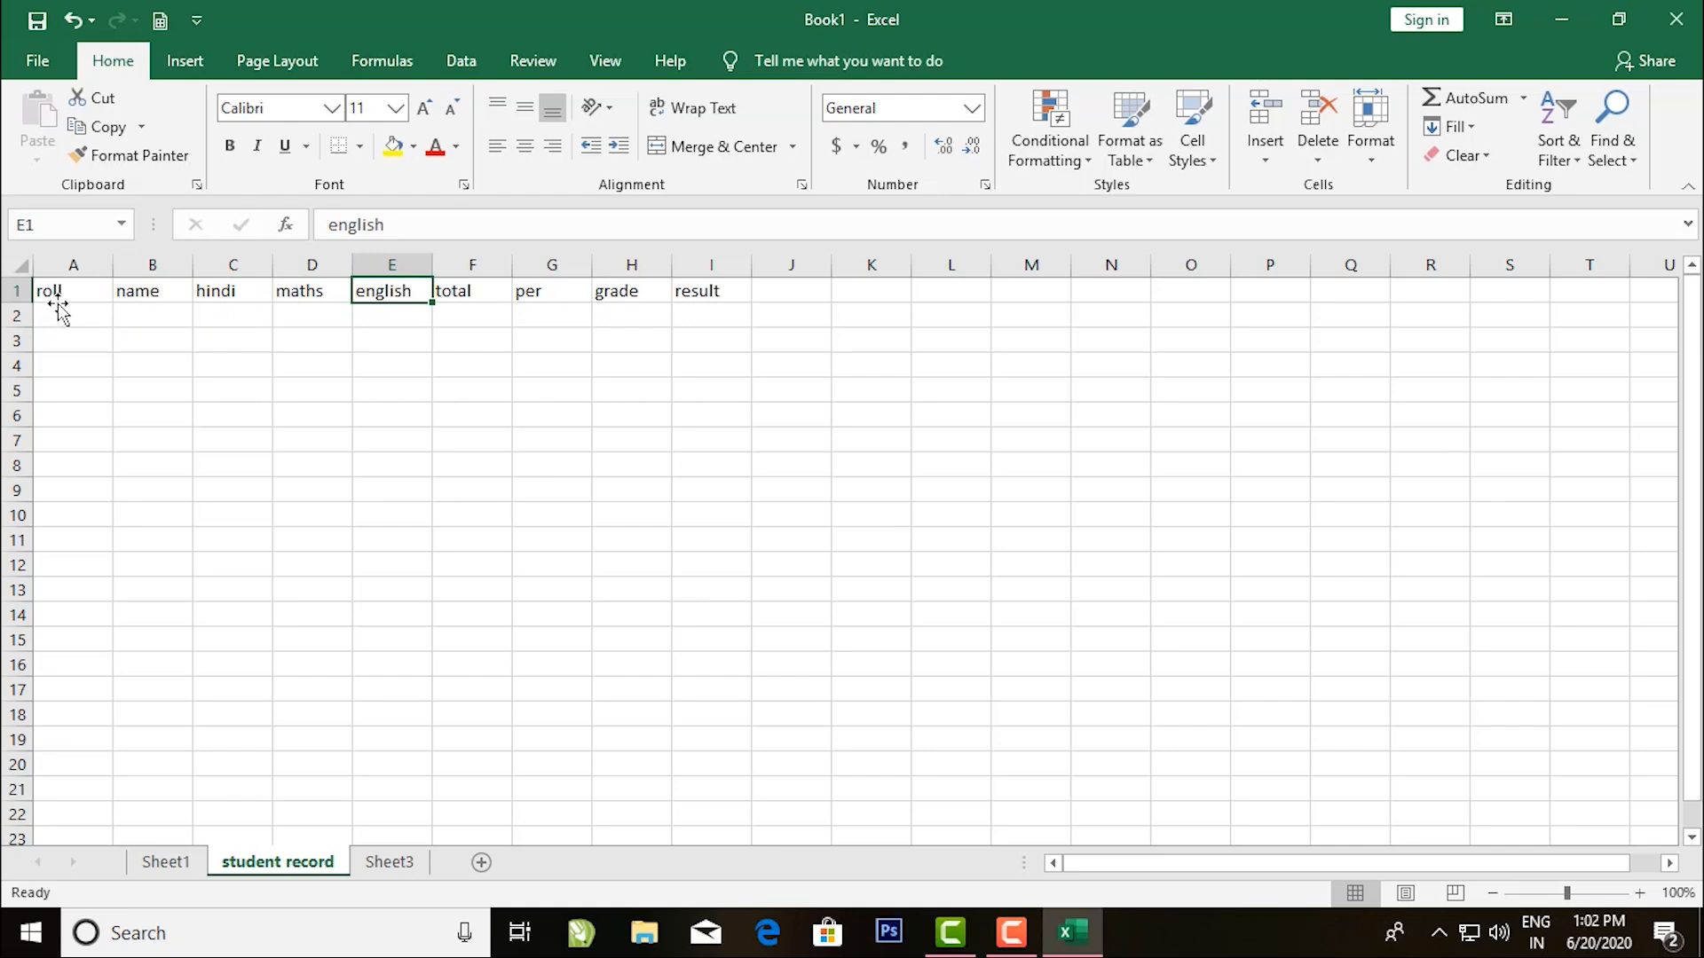
pyautogui.press('Down')
pyautogui.press('Left')
pyautogui.press('Left')
pyautogui.press('Left')
pyautogui.press('Left')
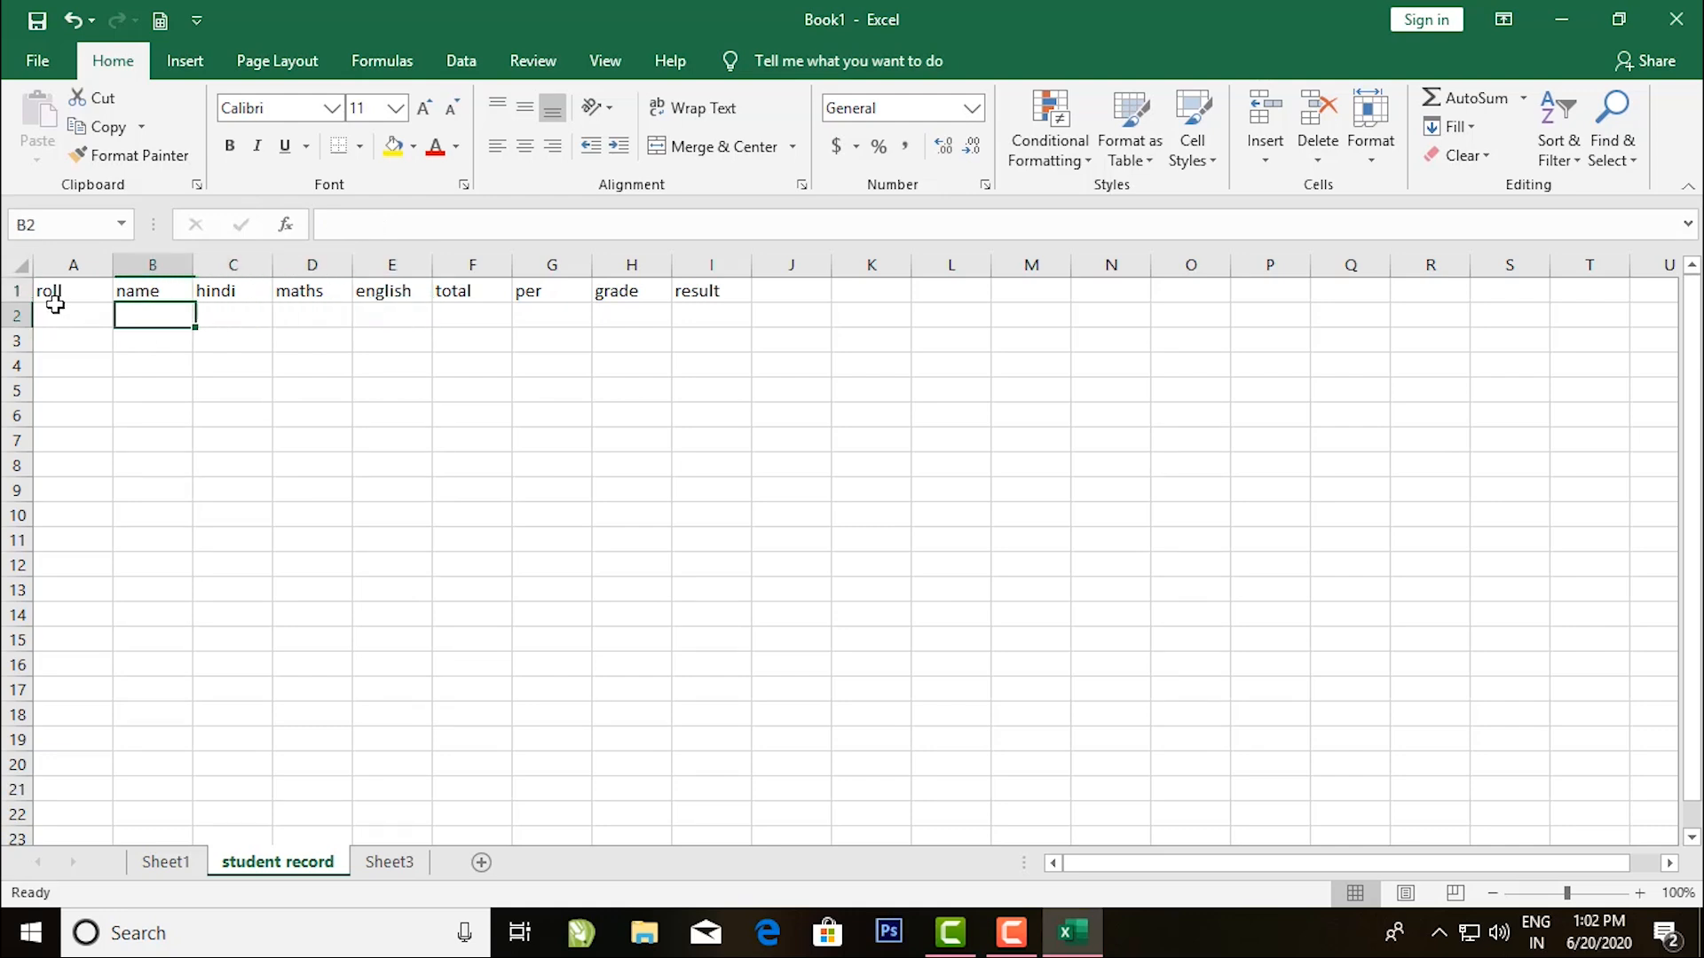
# Enter roll numbers 1 to 4 in cells A2 to A5 and extend the series to A6 with AutoFill.
pyautogui.write('1')
pyautogui.press('Return')
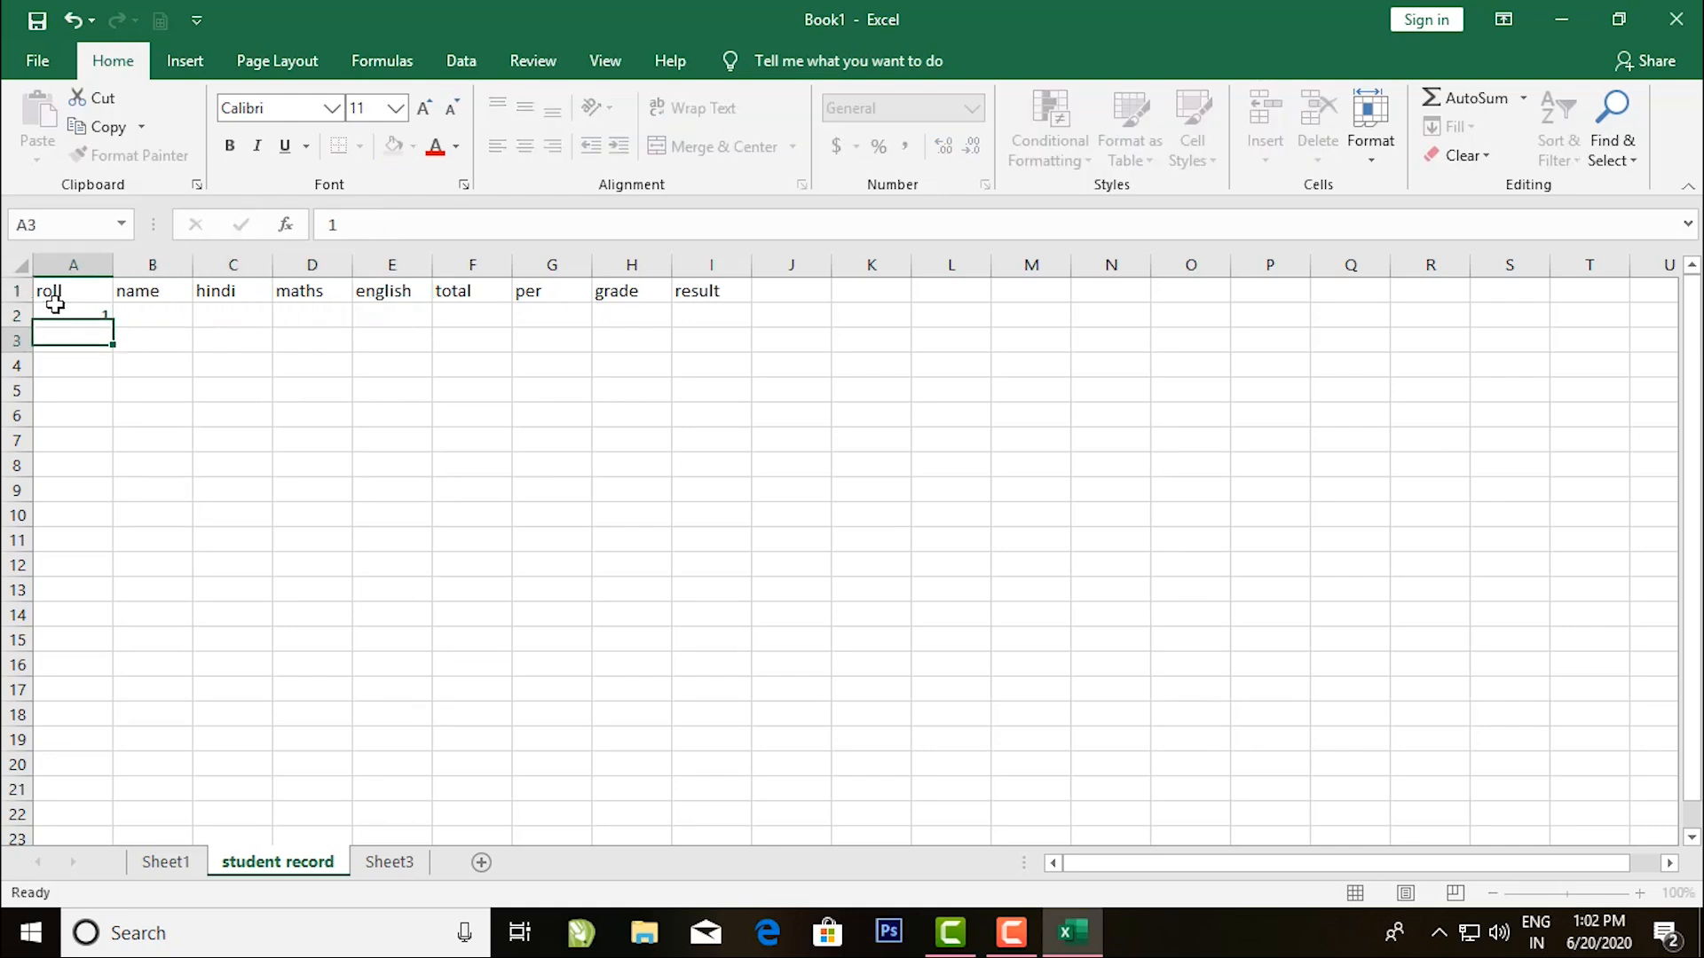
pyautogui.write('2')
pyautogui.press('Return')
pyautogui.write('3')
pyautogui.press('Return')
pyautogui.write('4')
pyautogui.press('Return')
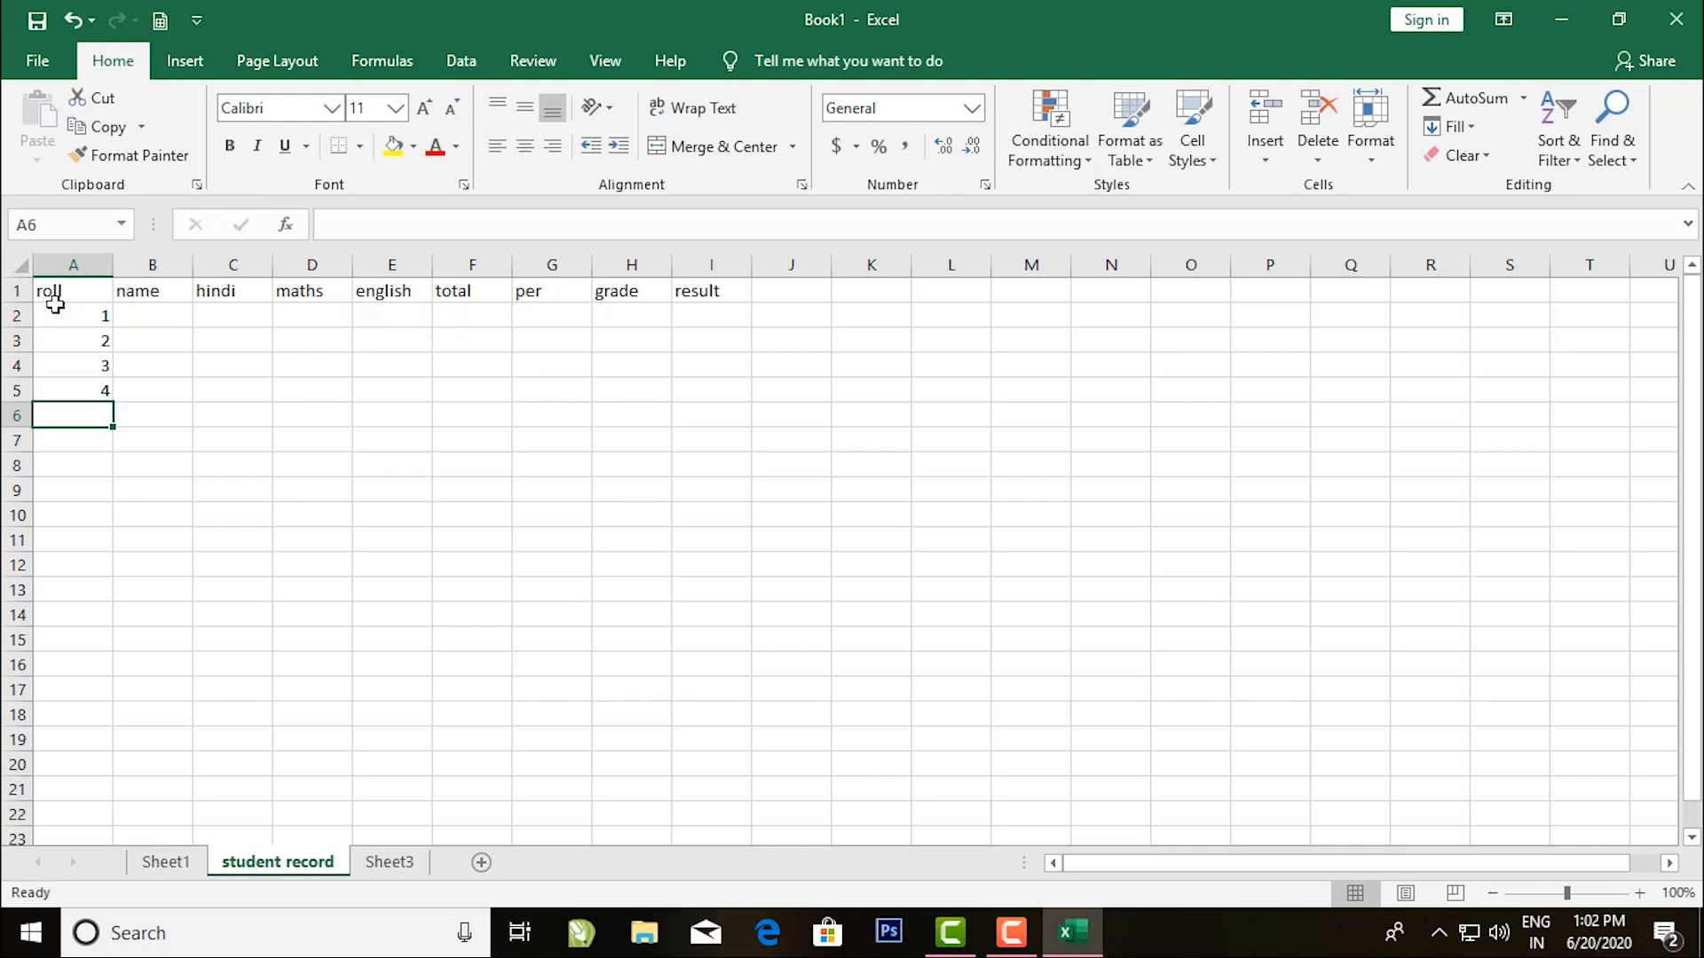
pyautogui.moveTo(76, 371); pyautogui.dragTo(109, 433)
# Enter the five students' names in cells B2 to B6 of the name column.
pyautogui.click(152, 314)
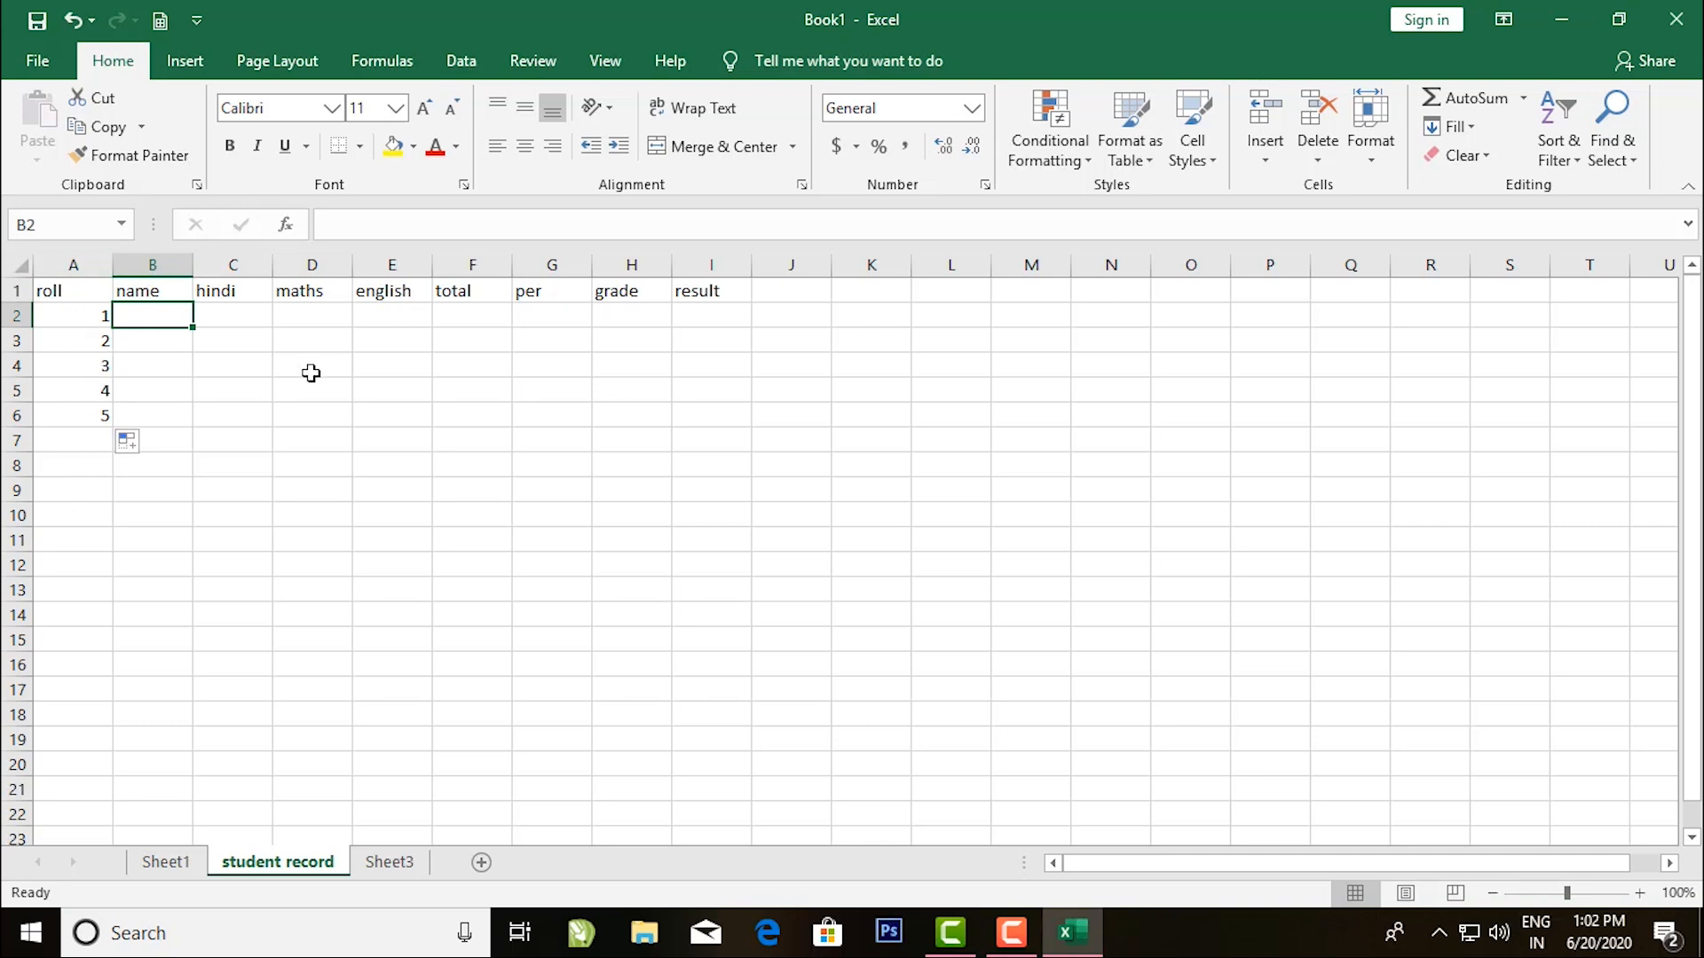
pyautogui.write('amit')
pyautogui.press('Tab')
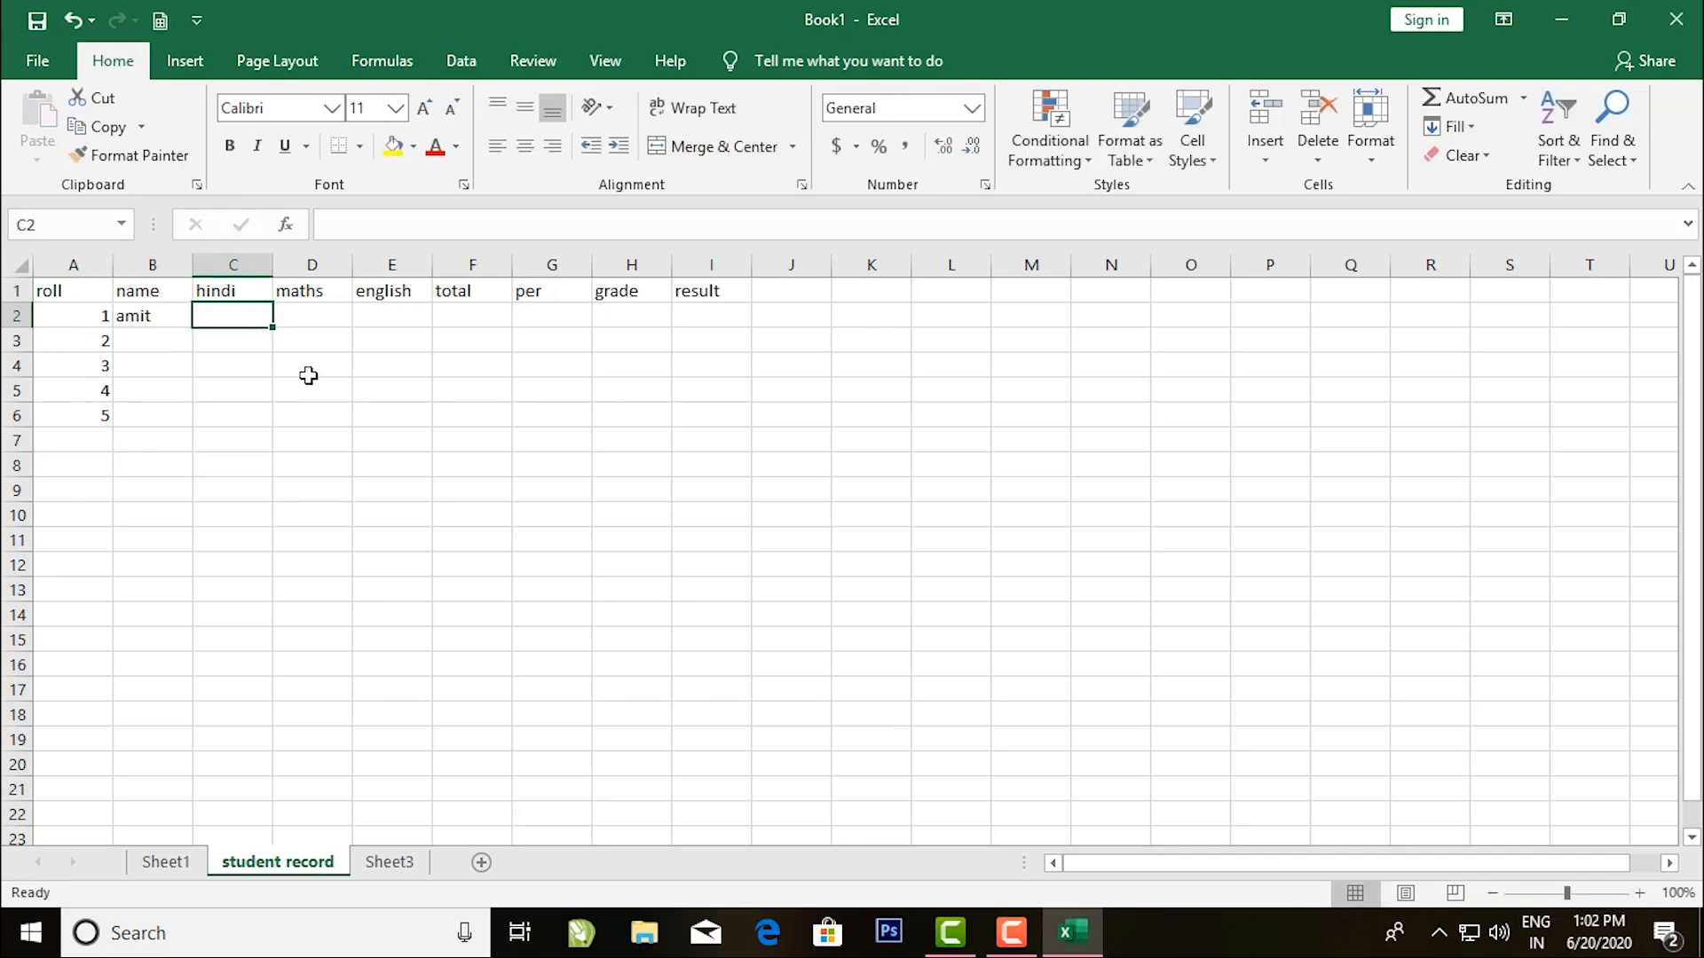
pyautogui.press('Left')
pyautogui.press('Down')
pyautogui.write('kamal')
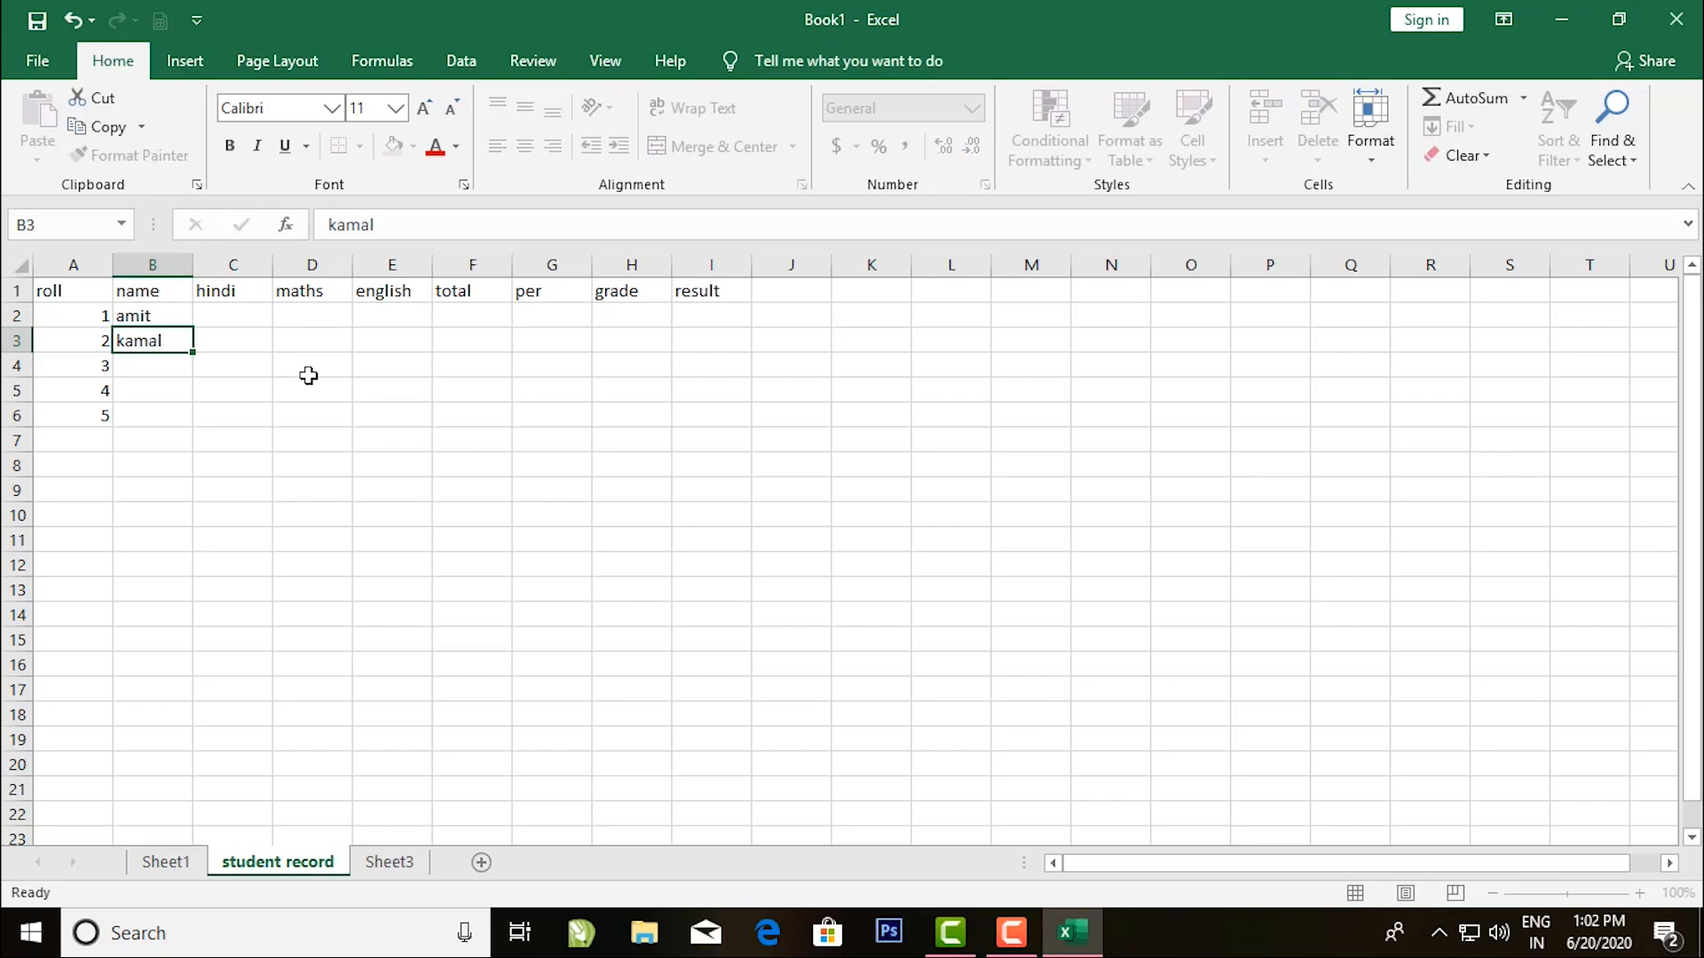
pyautogui.press('Return')
pyautogui.write('mohit')
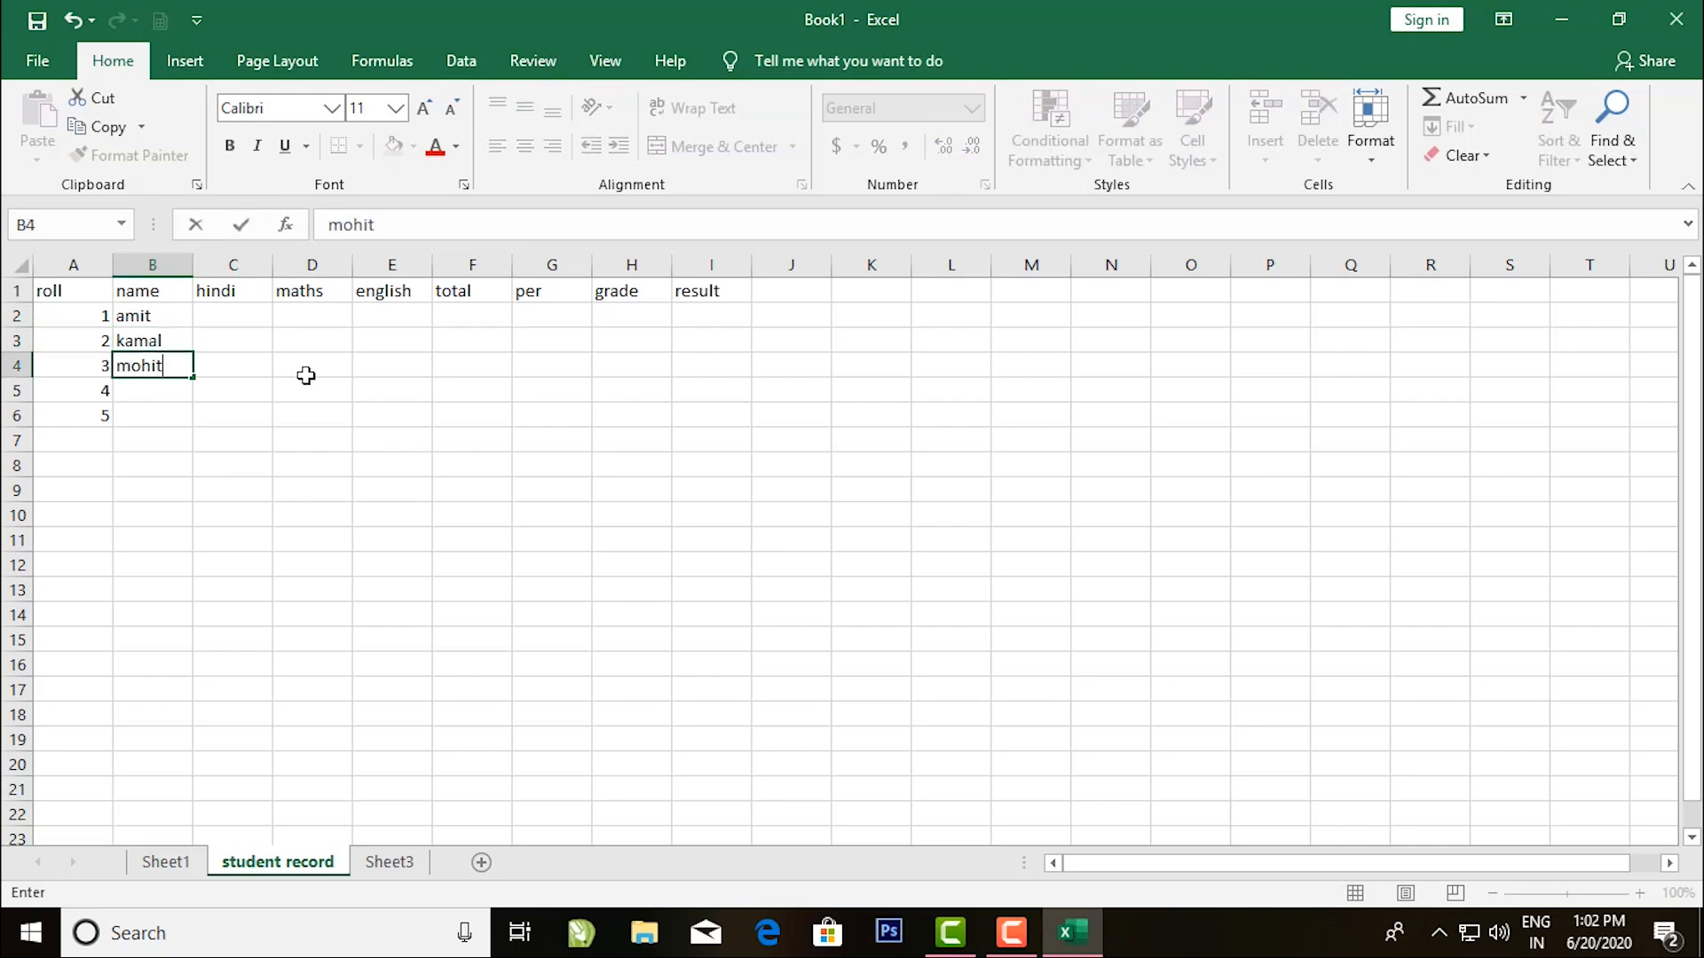
pyautogui.press('Return')
pyautogui.write('ajit')
pyautogui.press('Return')
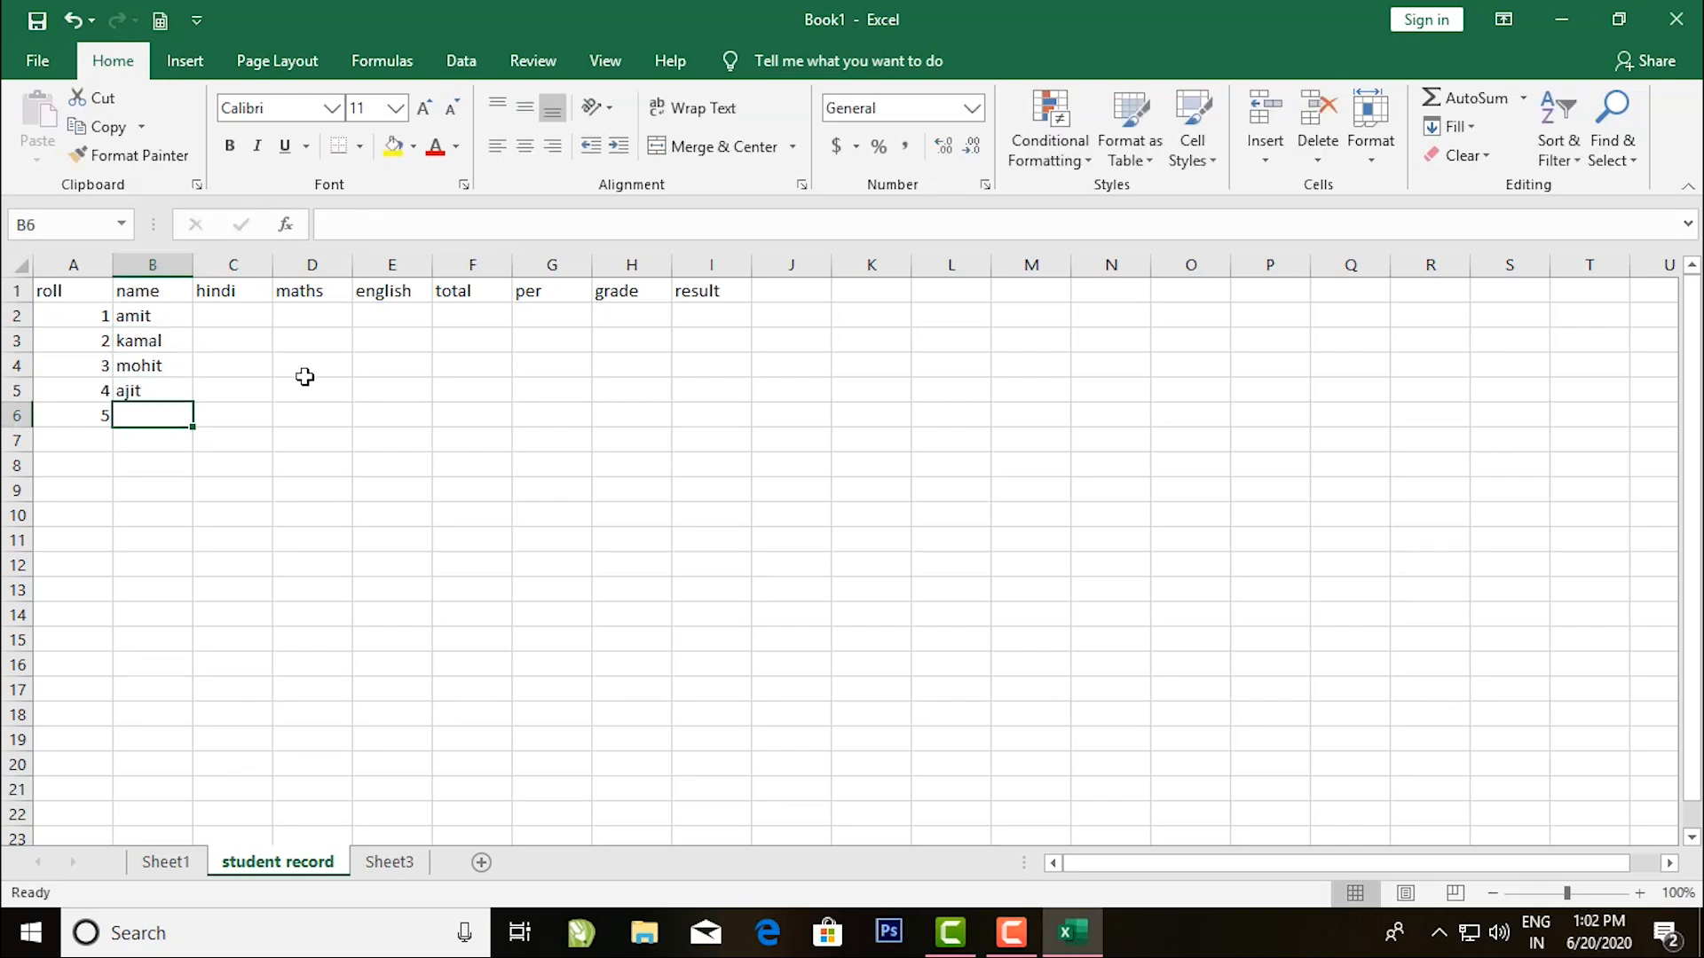
pyautogui.write('kavita')
pyautogui.press('Tab')
# Enter the hindi marks 45, 56, 45, 56 and 56 in cells C2 to C6.
pyautogui.press('Up')
pyautogui.press('Up')
pyautogui.press('Up')
pyautogui.press('Up')
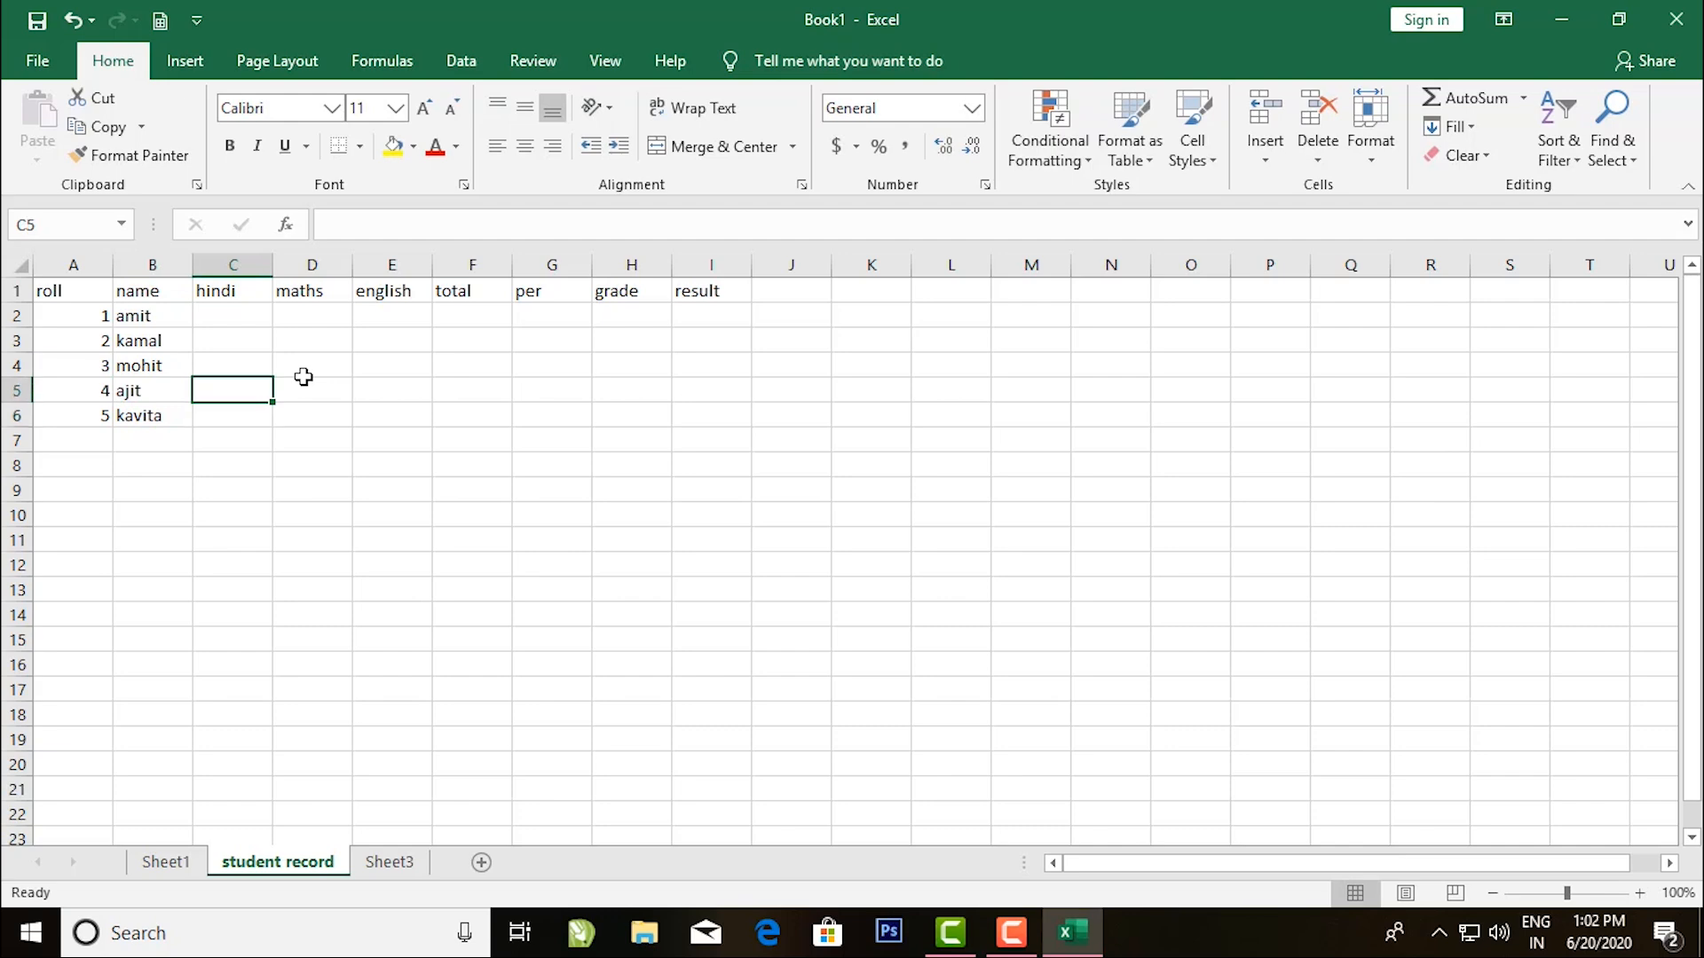
pyautogui.write('45')
pyautogui.press('Return')
pyautogui.write('56')
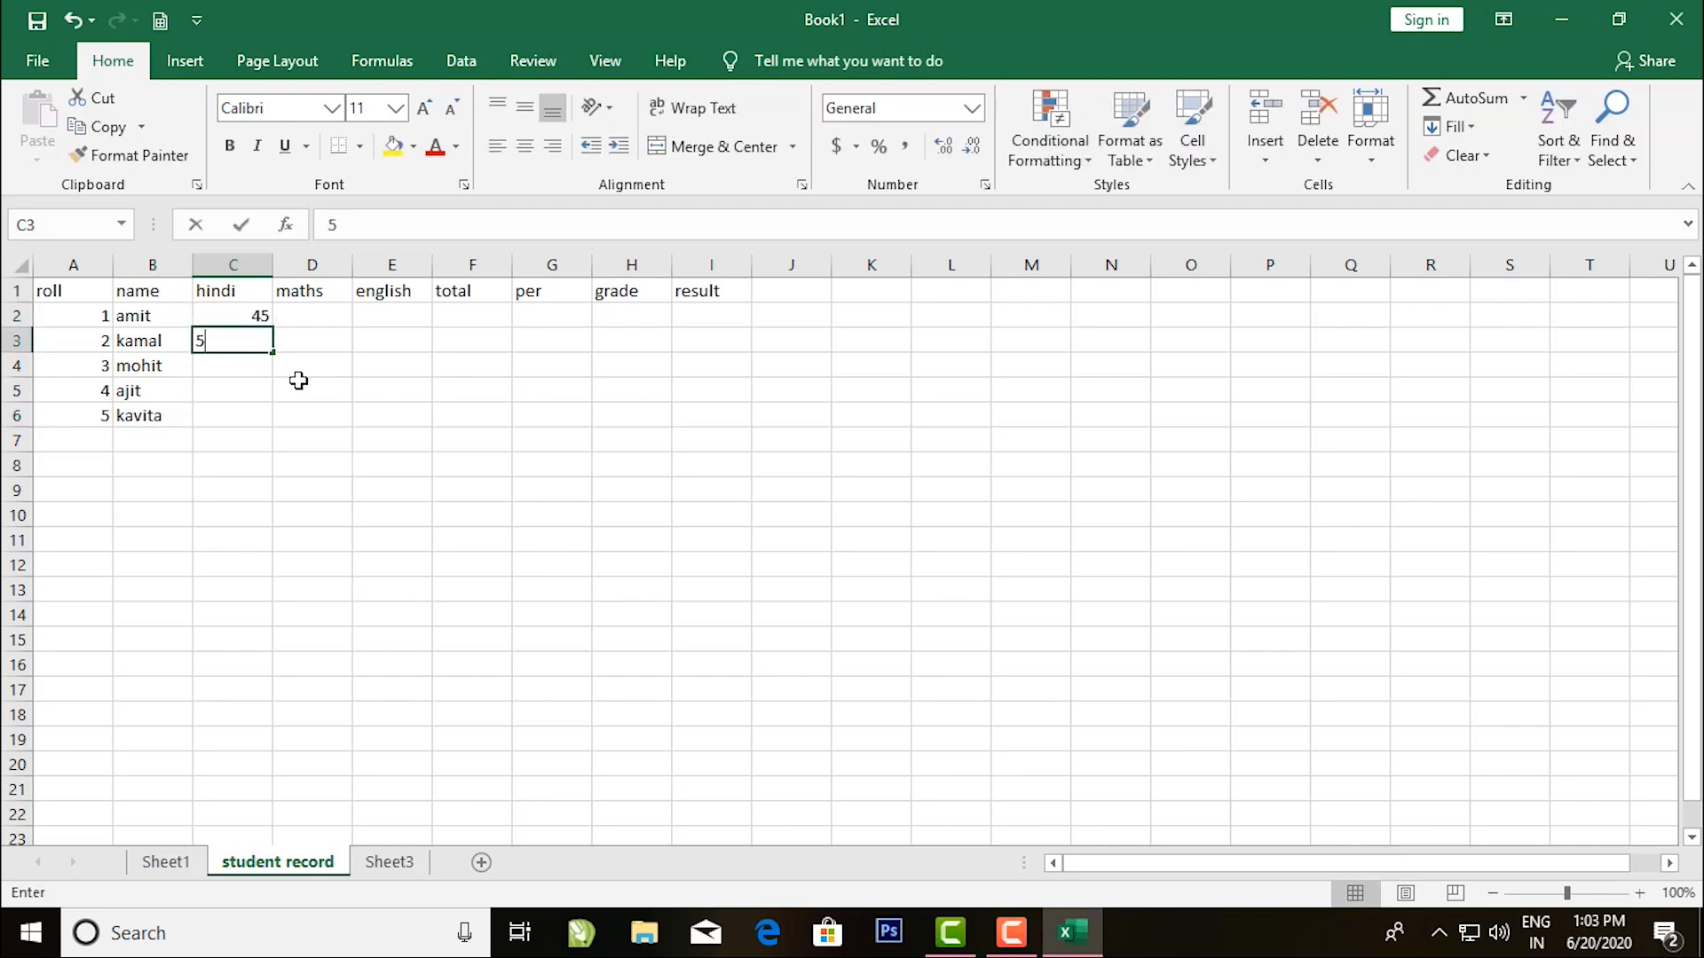
pyautogui.press('Return')
pyautogui.write('45')
pyautogui.press('Return')
pyautogui.write('56')
pyautogui.press('Return')
pyautogui.write('56')
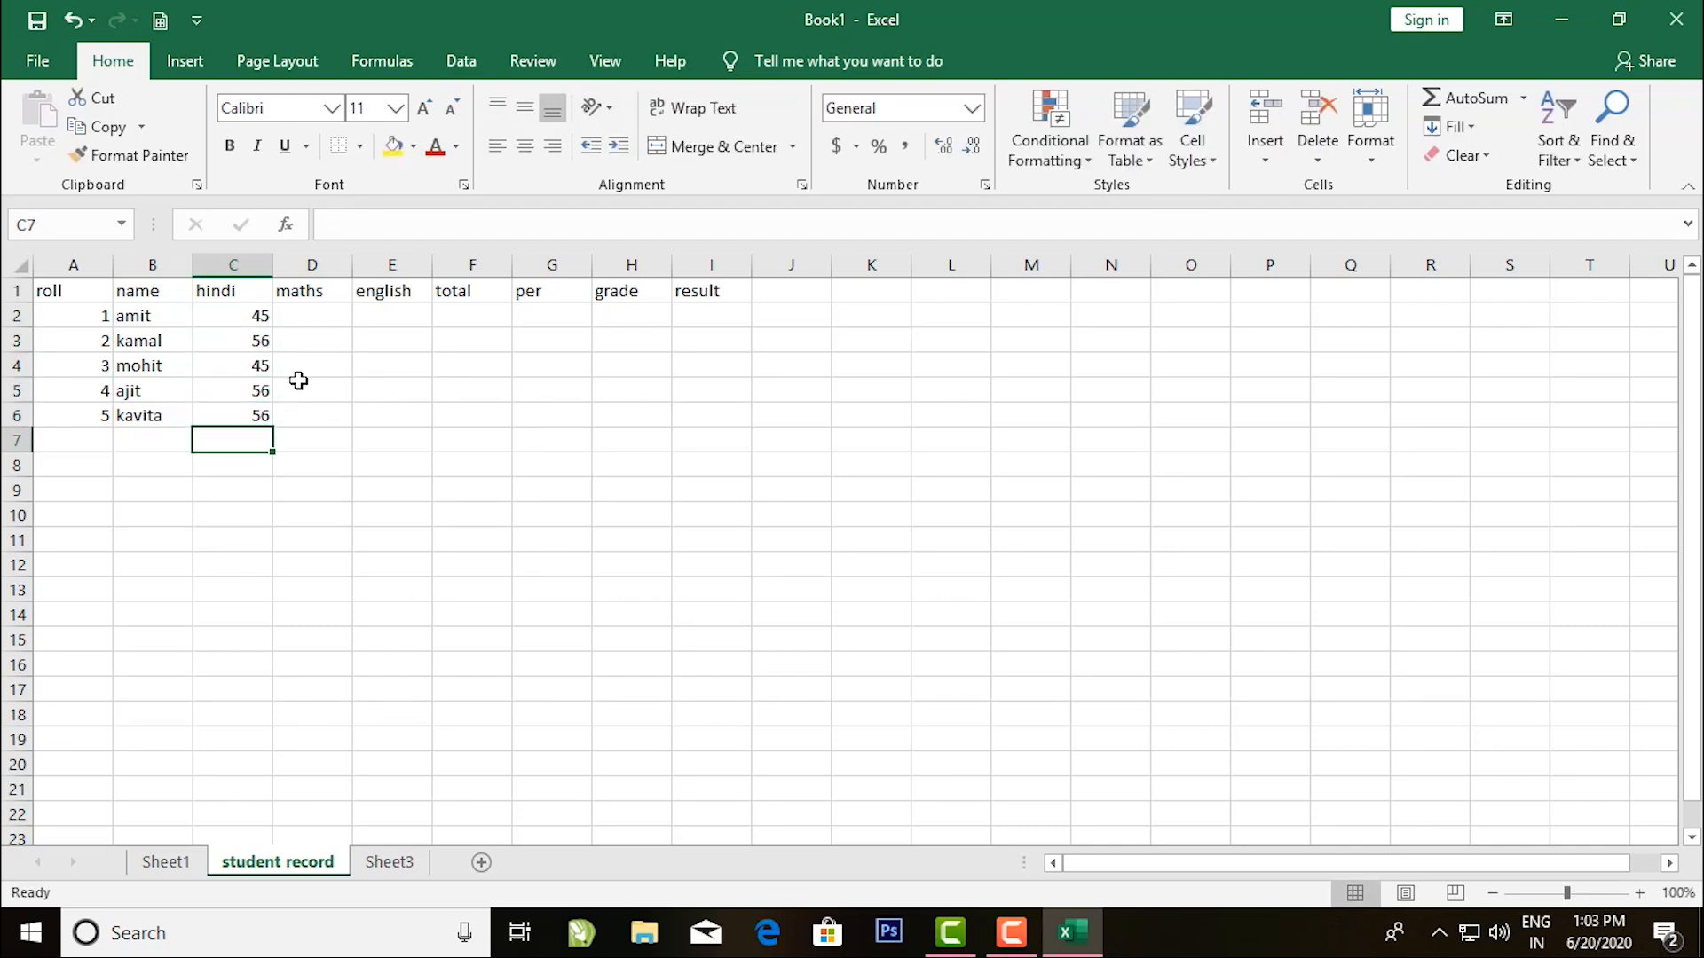
pyautogui.press('Return')
# Enter the maths marks 67, 56, 56, 67 and 78 in cells D2 to D6.
pyautogui.press('Right')
pyautogui.press('Up')
pyautogui.press('Up')
pyautogui.press('Up')
pyautogui.press('Up')
pyautogui.press('Up')
pyautogui.write('67')
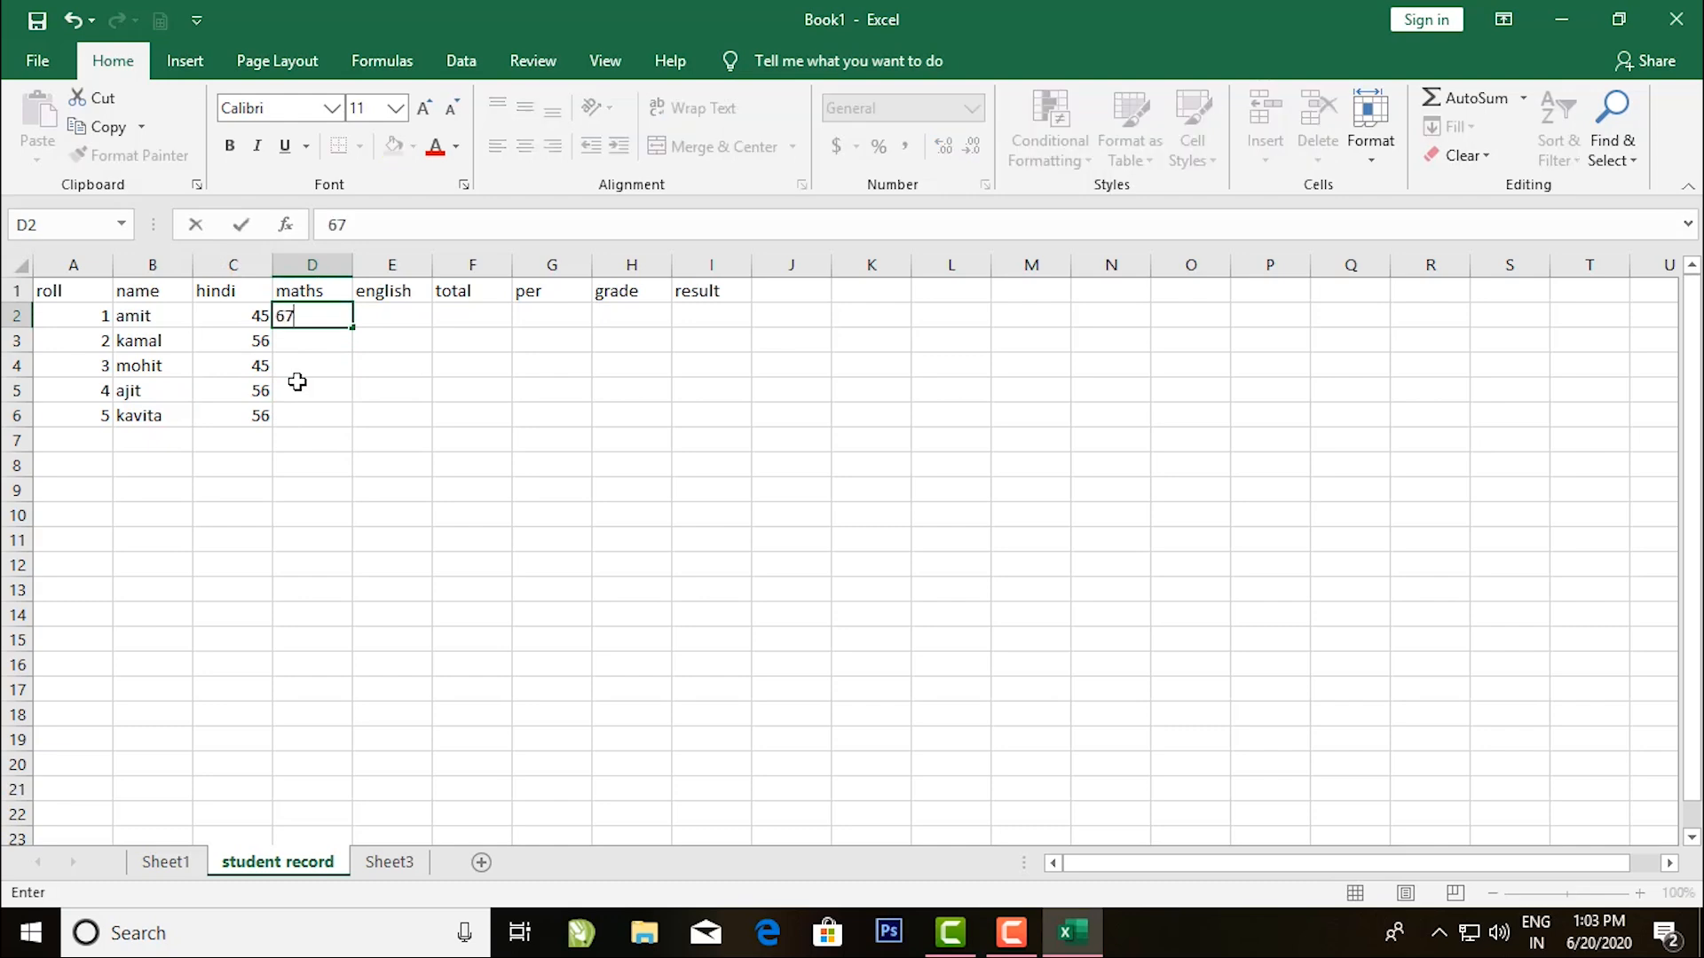
pyautogui.press('Return')
pyautogui.write('56')
pyautogui.press('Return')
pyautogui.write('56')
pyautogui.press('Return')
pyautogui.write('67')
pyautogui.press('Return')
pyautogui.write('6')
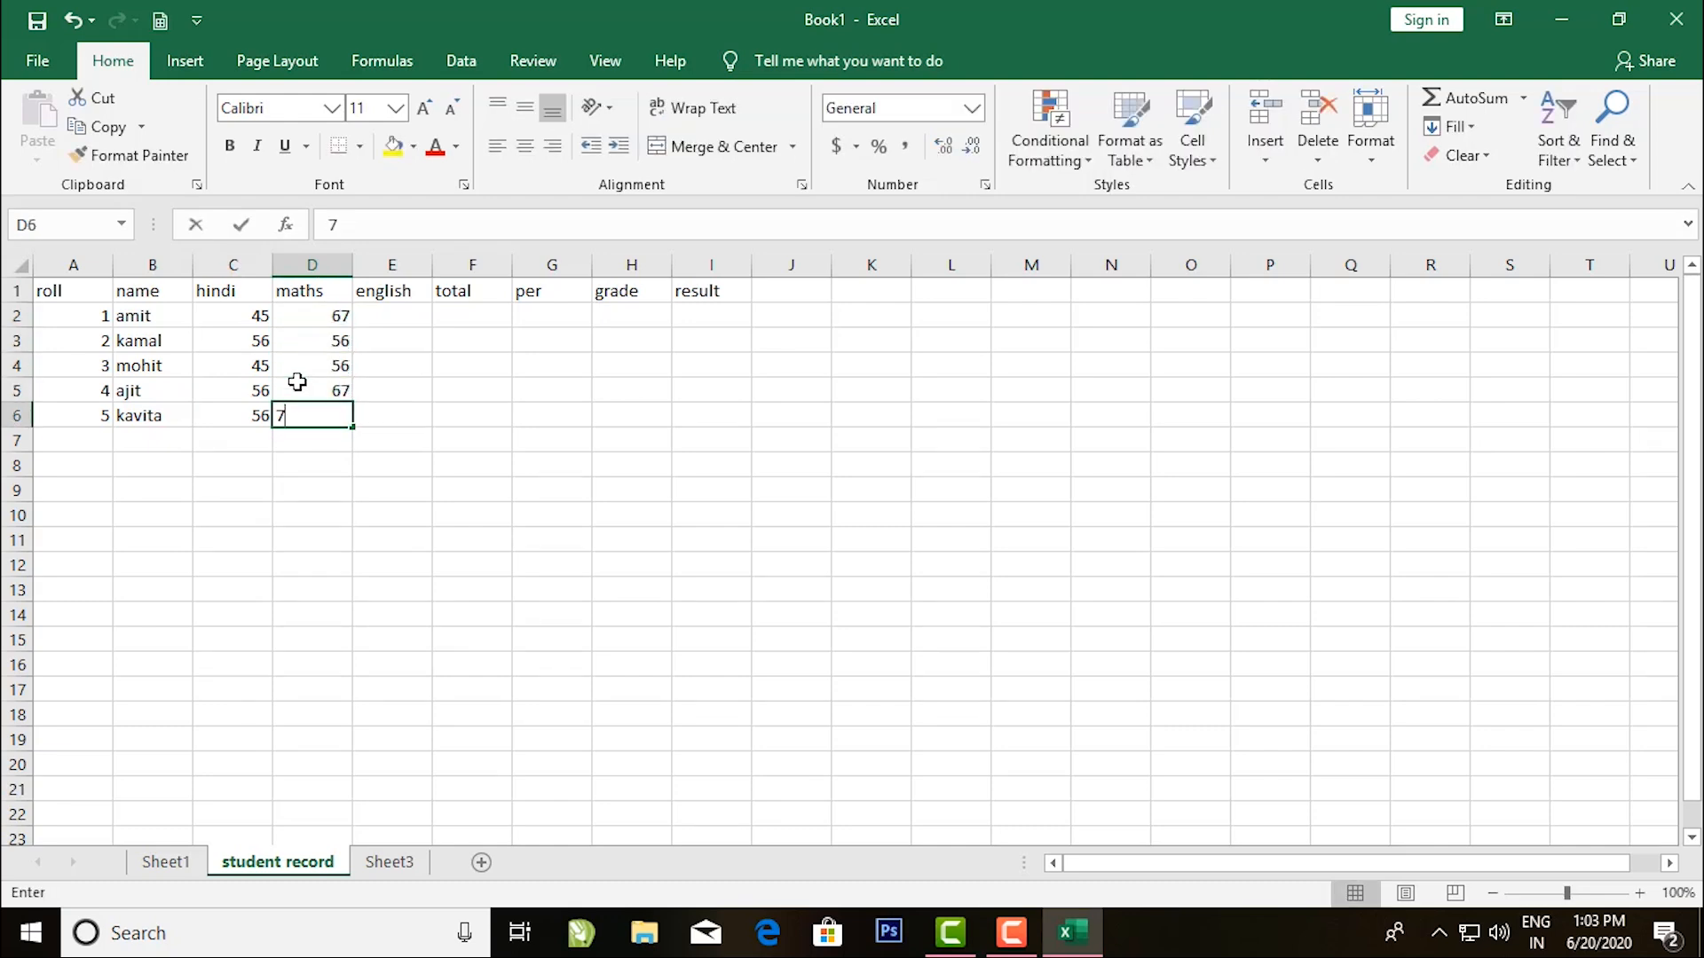
pyautogui.write('8')
pyautogui.press('Return')
# Enter the english marks 78, 56, 78, 90 and 89 in cells E2 to E6.
pyautogui.press('Right')
pyautogui.press('Up')
pyautogui.press('Up')
pyautogui.press('Up')
pyautogui.press('Up')
pyautogui.press('Up')
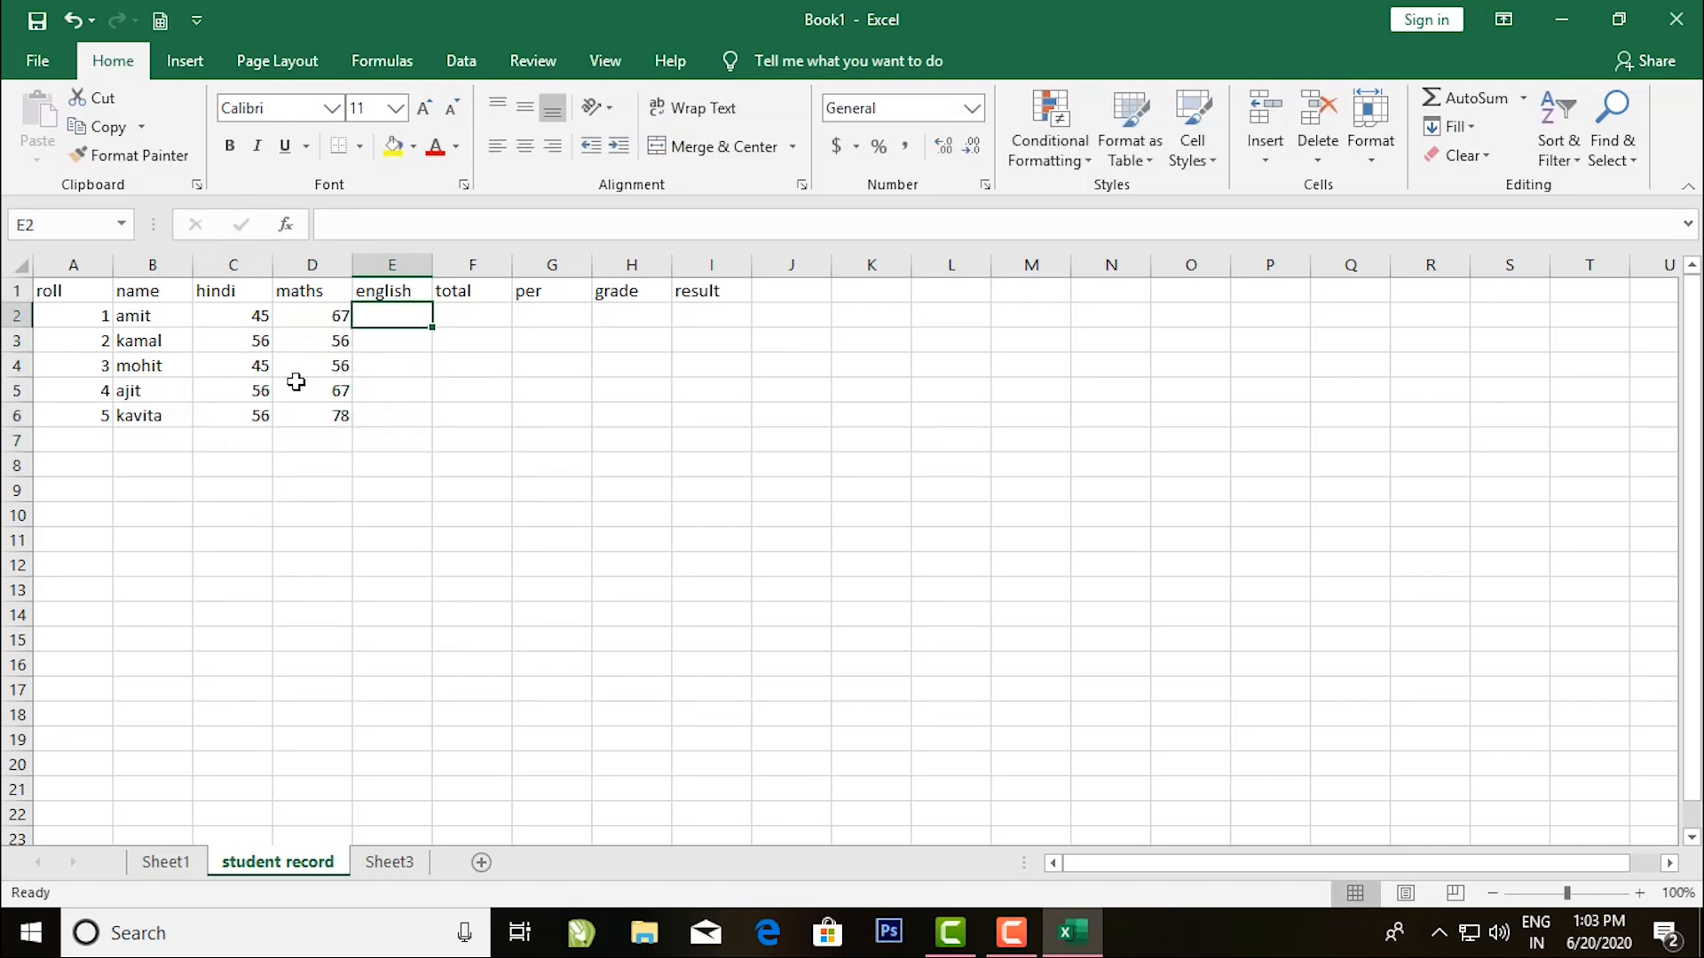
pyautogui.write('78')
pyautogui.press('Return')
pyautogui.write('56')
pyautogui.press('Return')
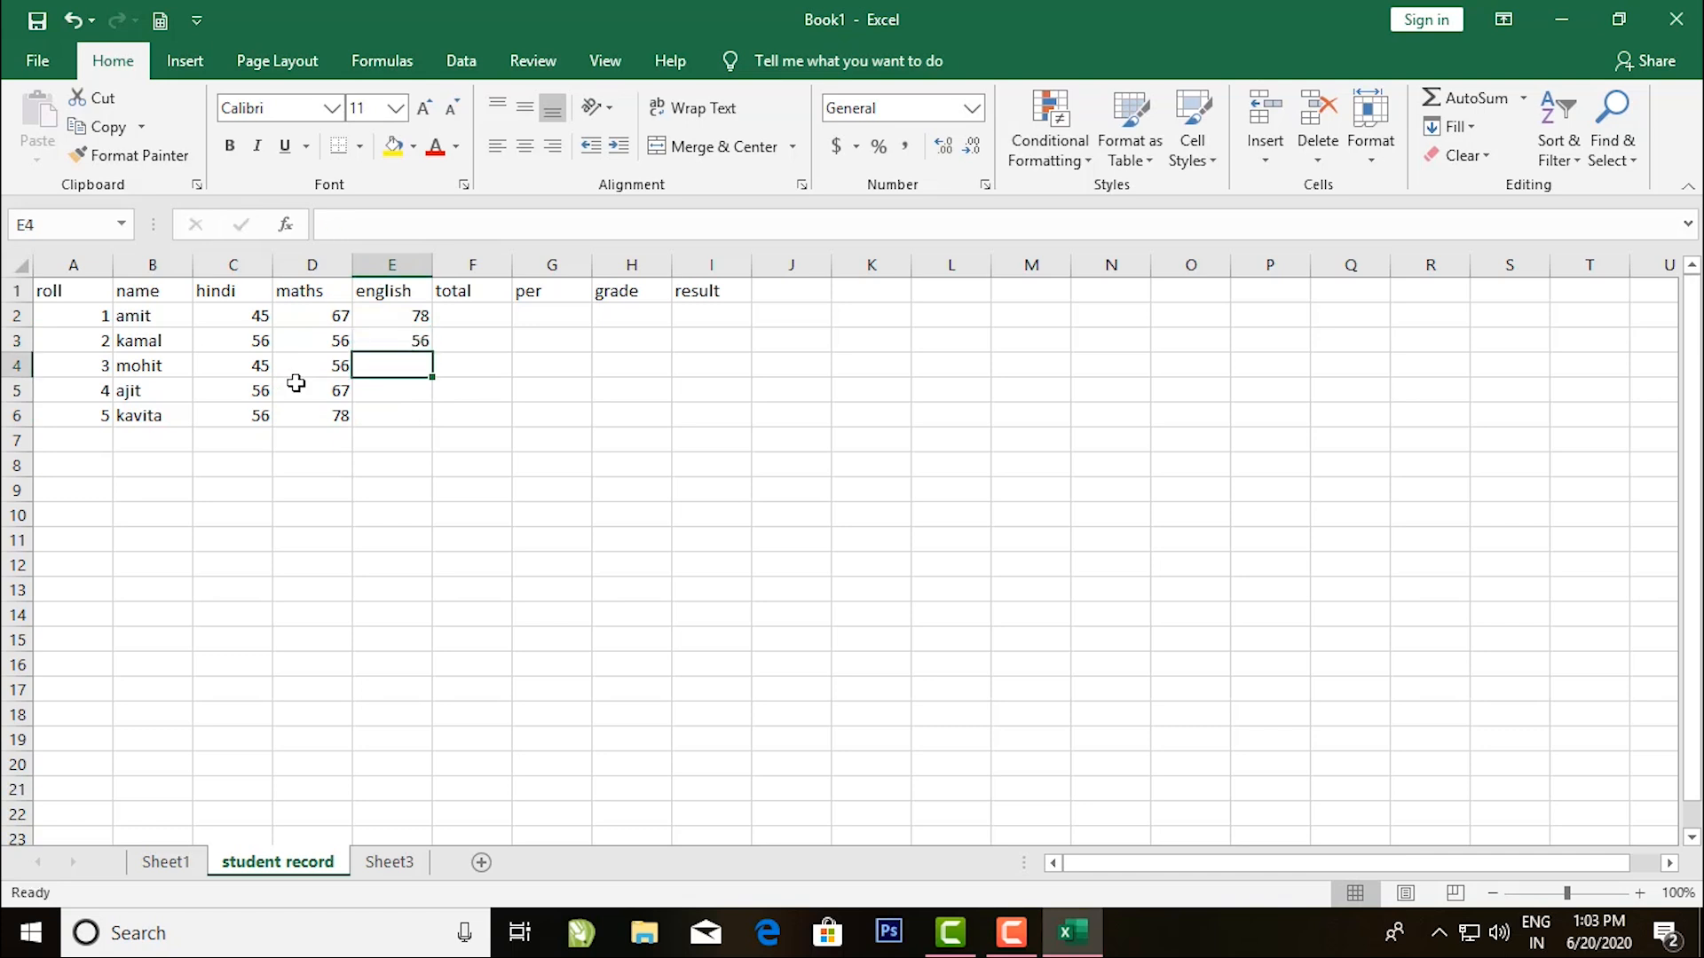
pyautogui.write('667')
pyautogui.press('Return')
pyautogui.press('Up')
pyautogui.write('78')
pyautogui.press('Return')
pyautogui.write('90')
pyautogui.press('Return')
pyautogui.write('8')
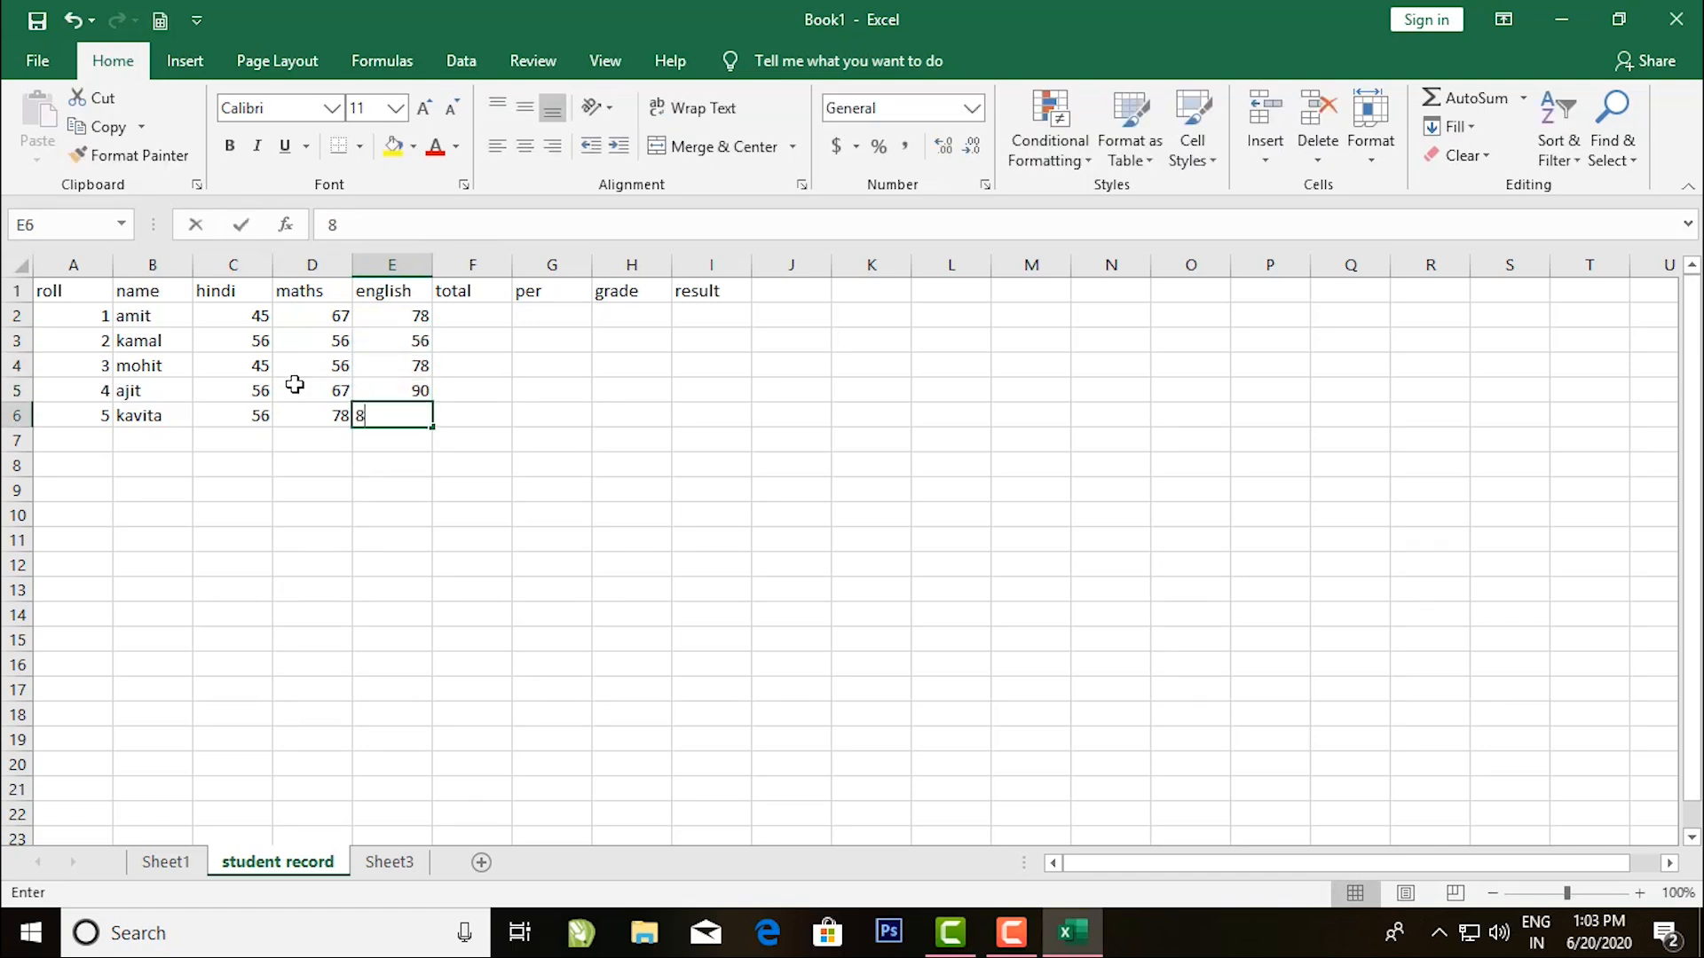
pyautogui.press('Tab')
# Calculate the first student's total in cell F2 with the typed-number formula =45+67+78.
pyautogui.press('Up')
pyautogui.press('Up')
pyautogui.press('Up')
pyautogui.press('Up')
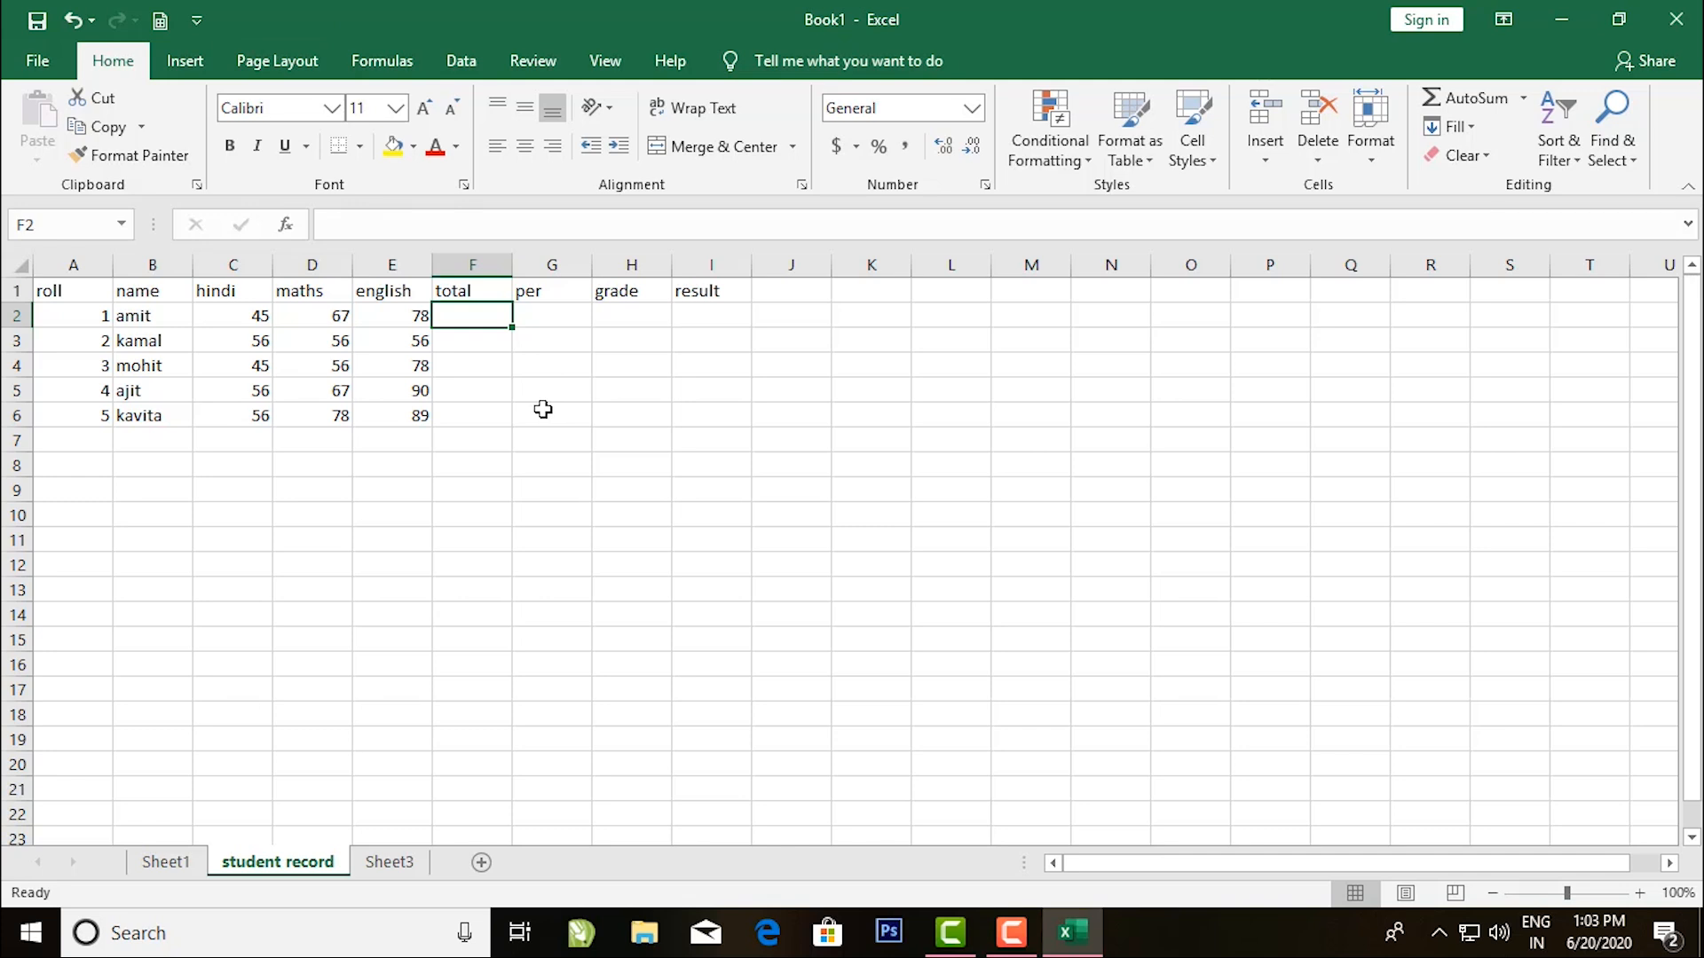
pyautogui.write('=')
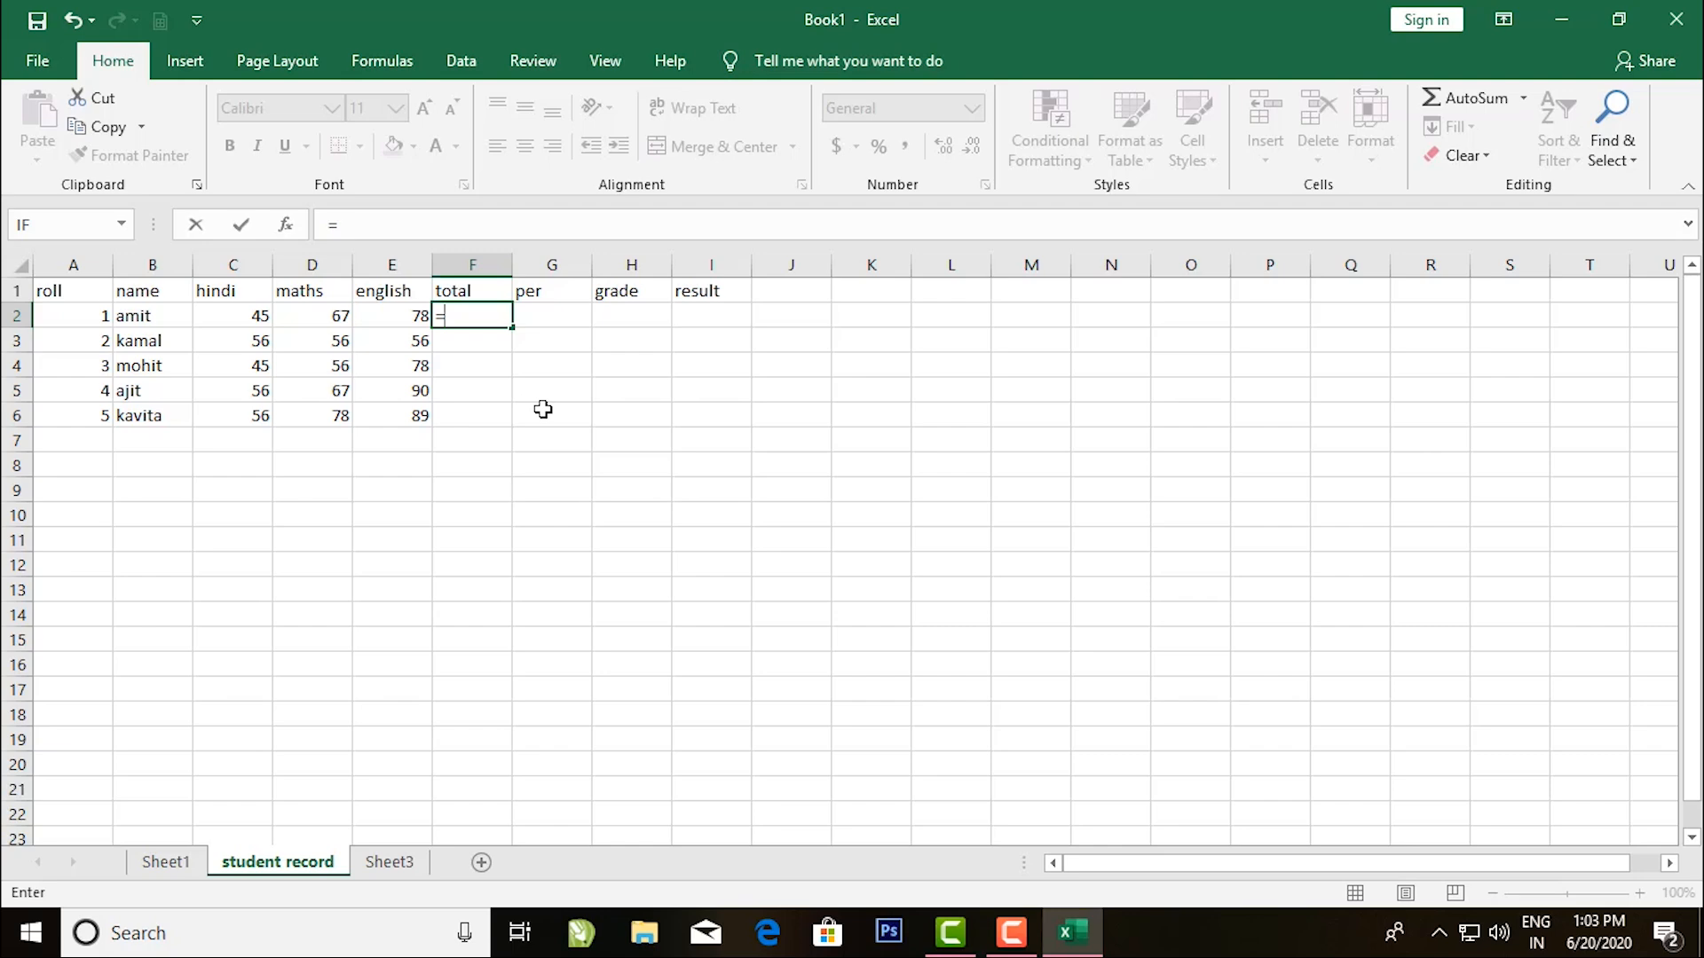
pyautogui.write('45+67+78')
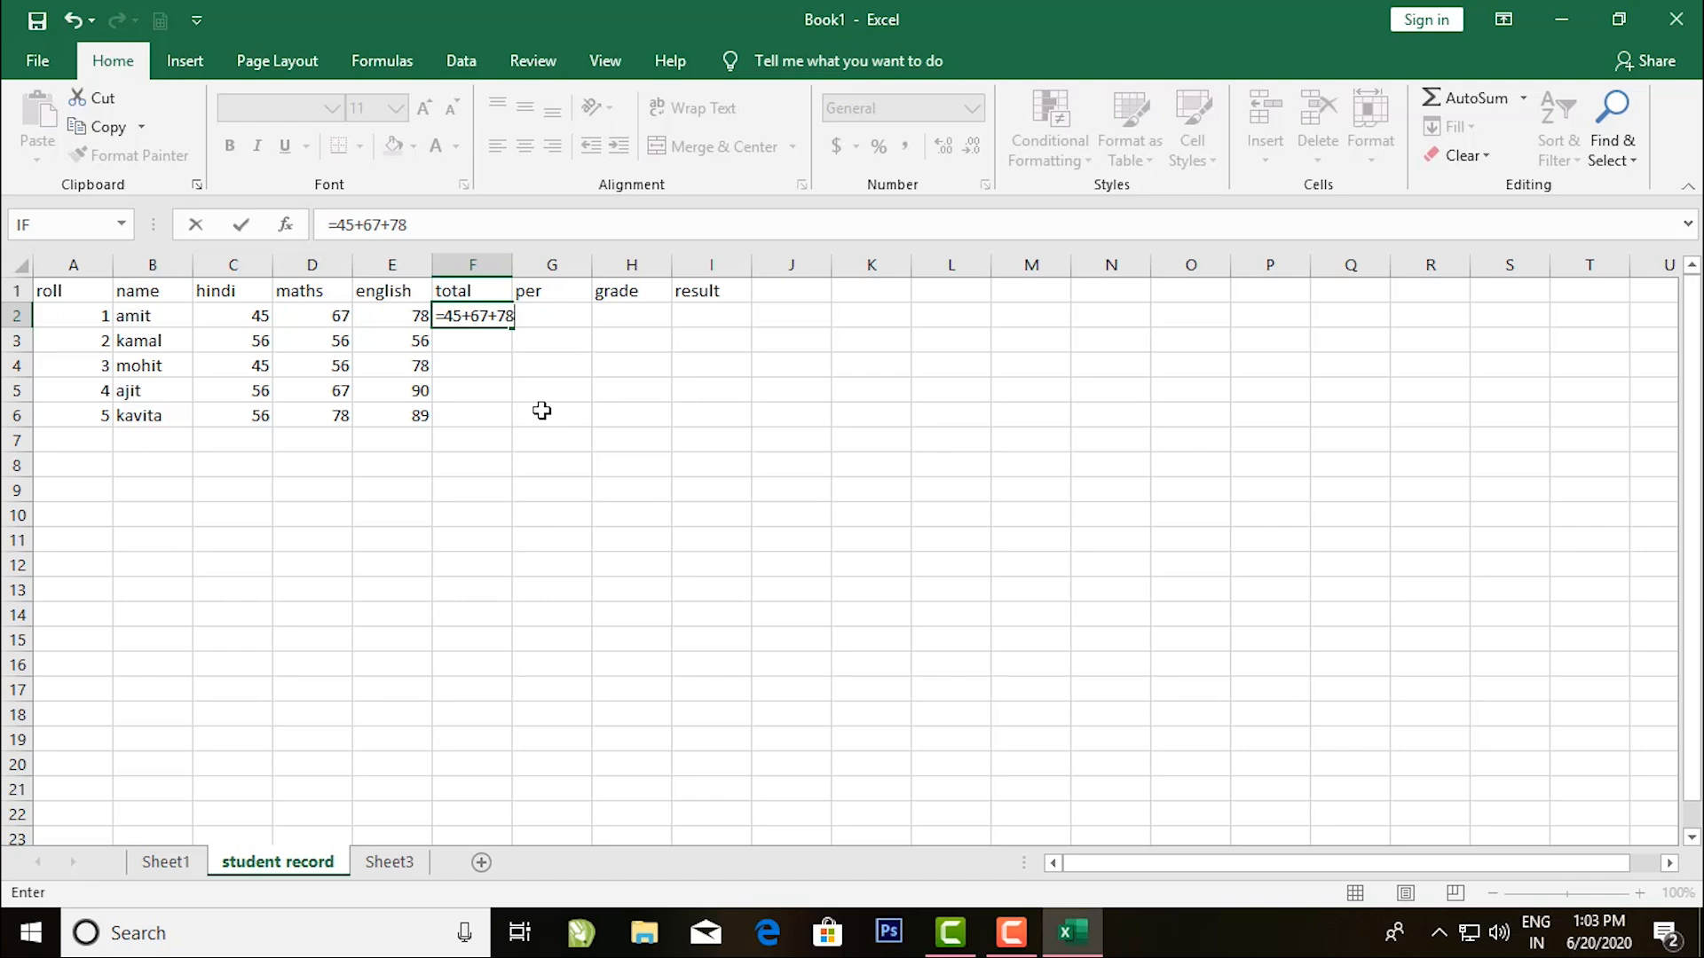
pyautogui.press('Return')
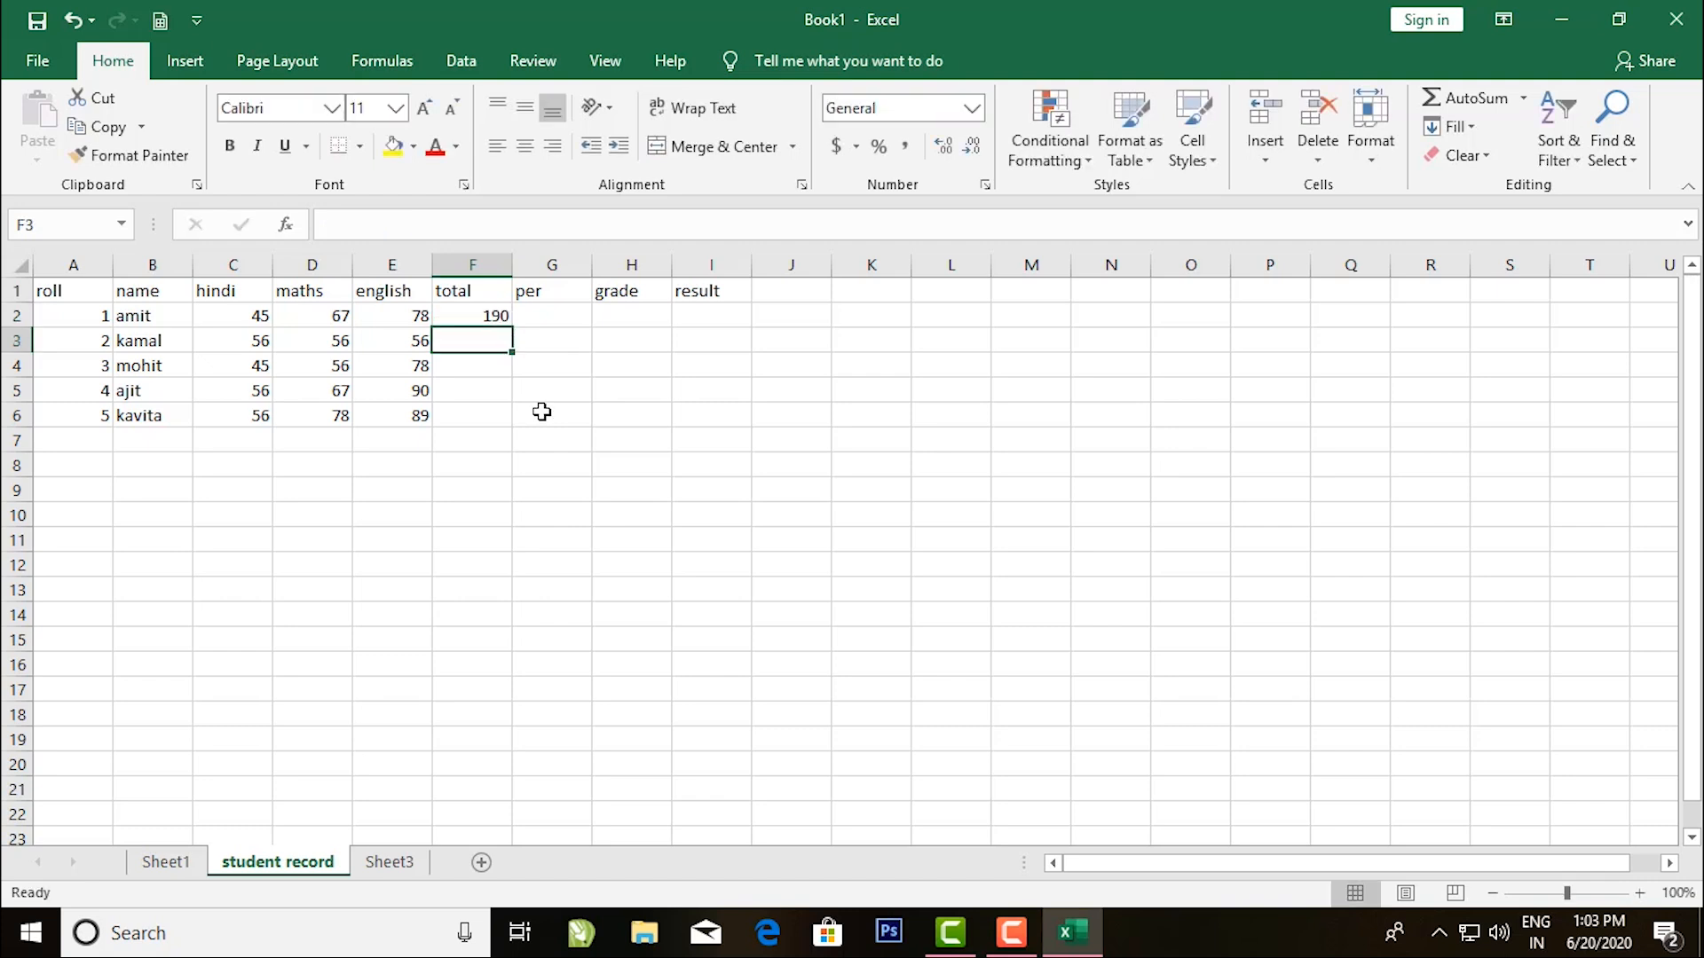
# Calculate the second student's total in cell F3 with the cell-reference formula =C3+D3+E3.
pyautogui.write('=')
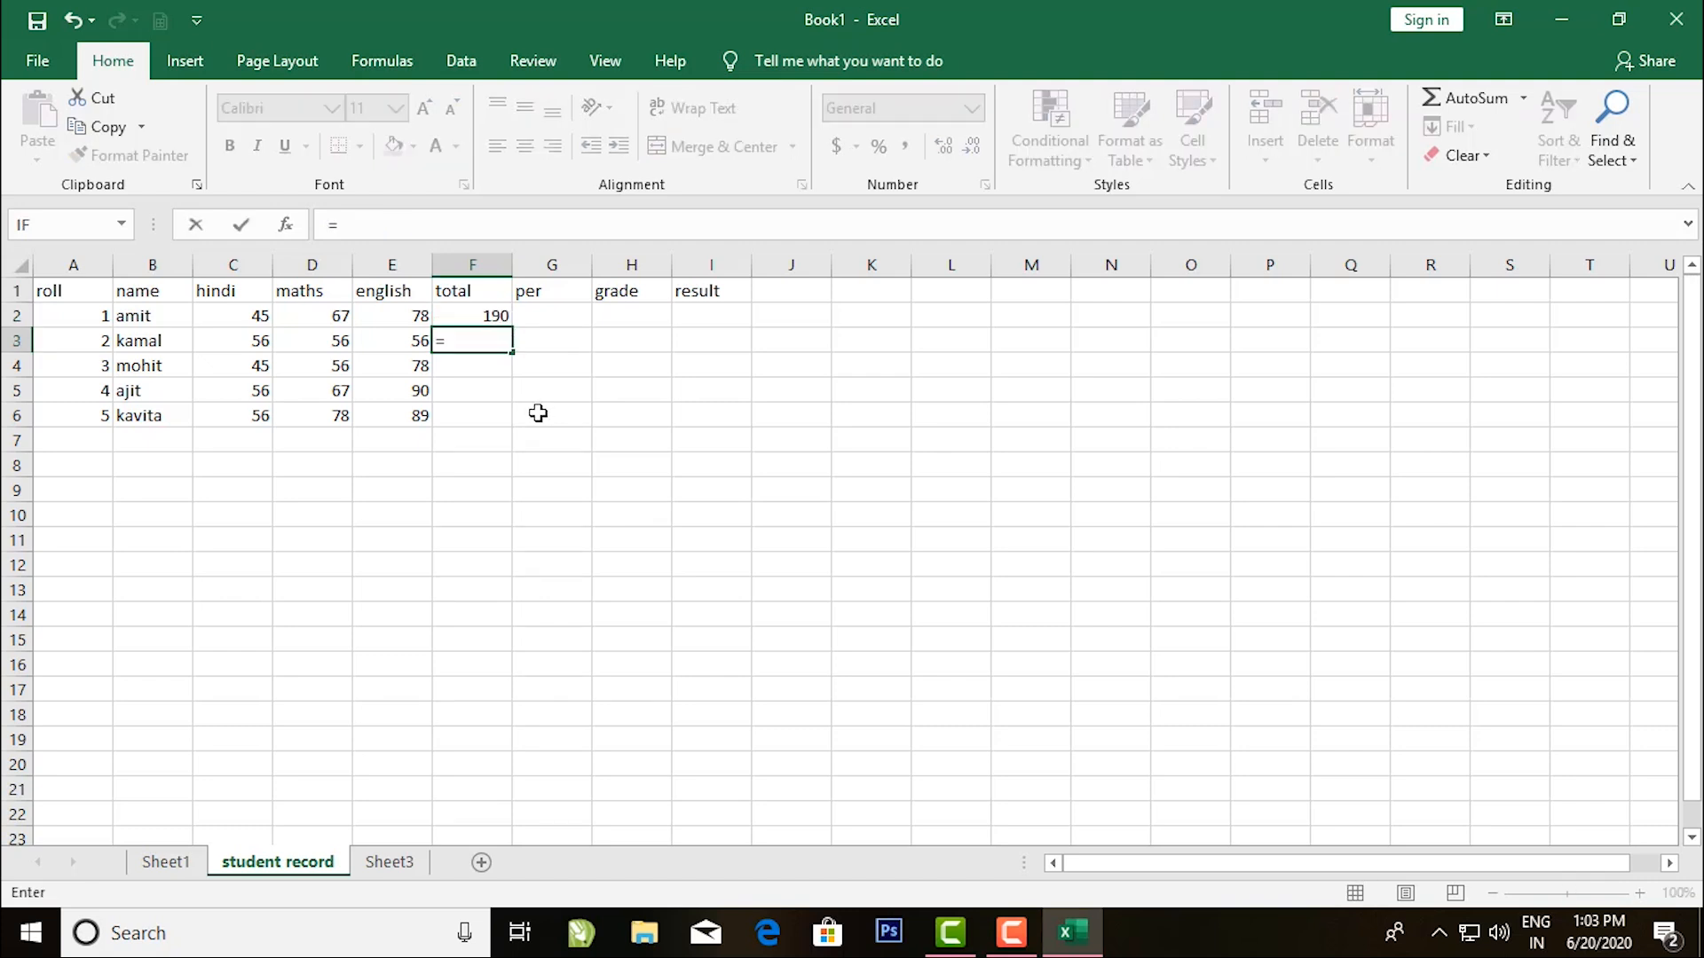
pyautogui.click(228, 342)
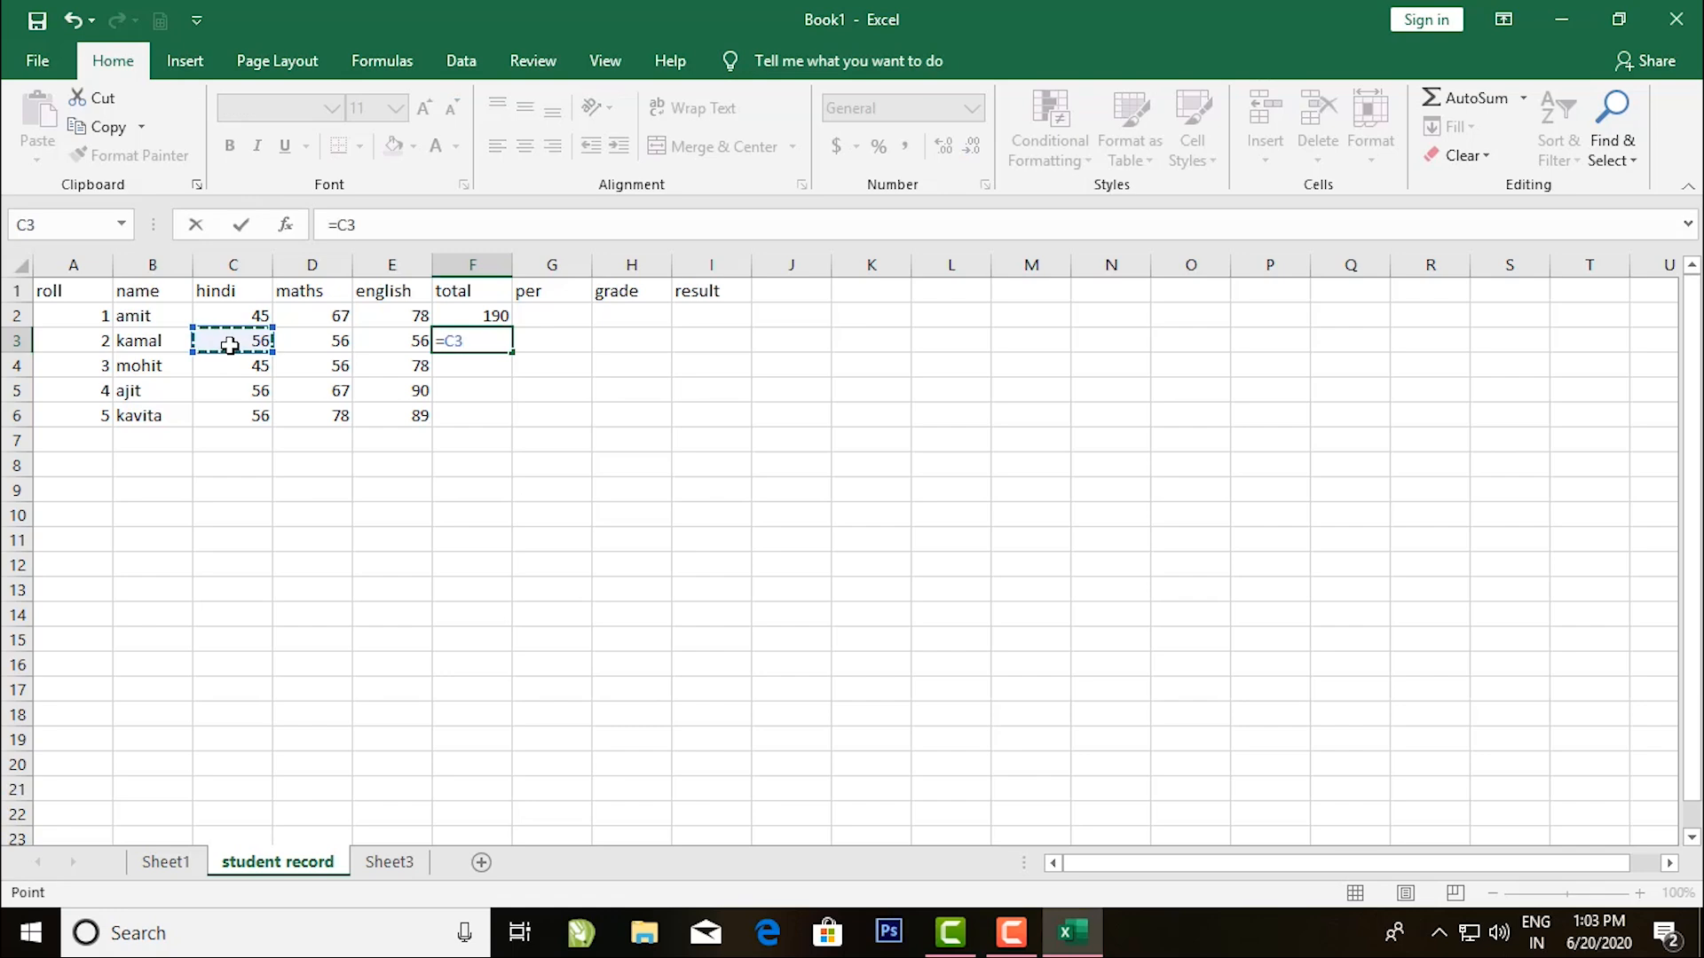
pyautogui.write('+')
pyautogui.click(311, 342)
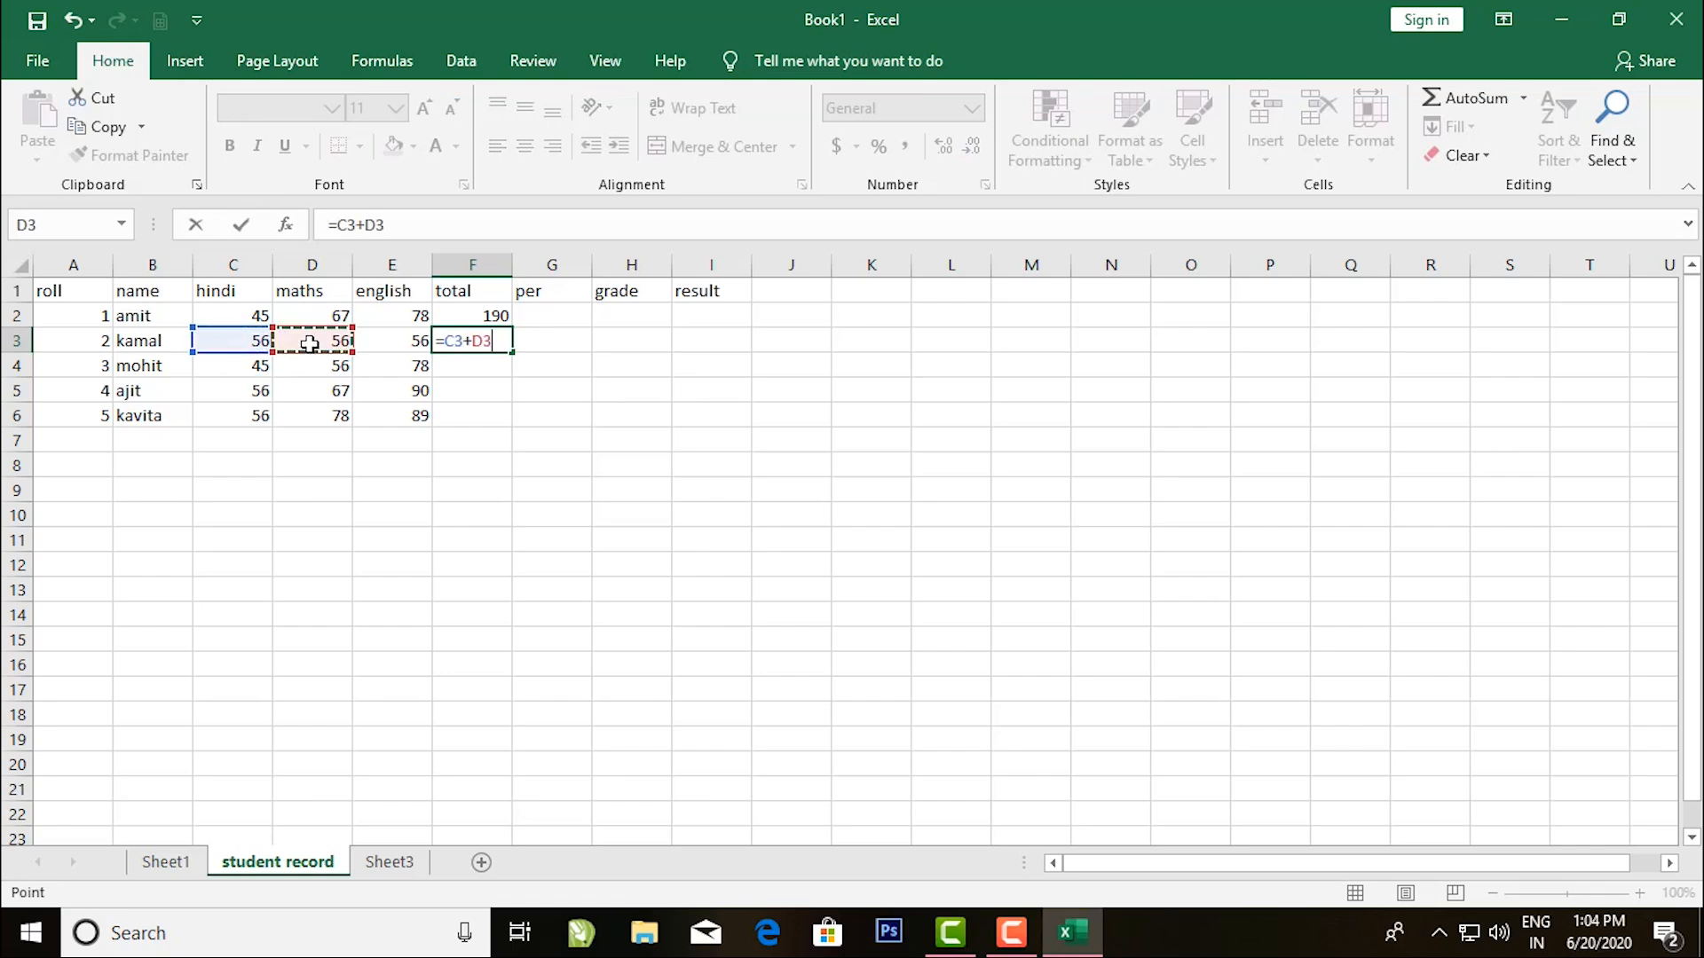
pyautogui.write('+')
pyautogui.click(388, 347)
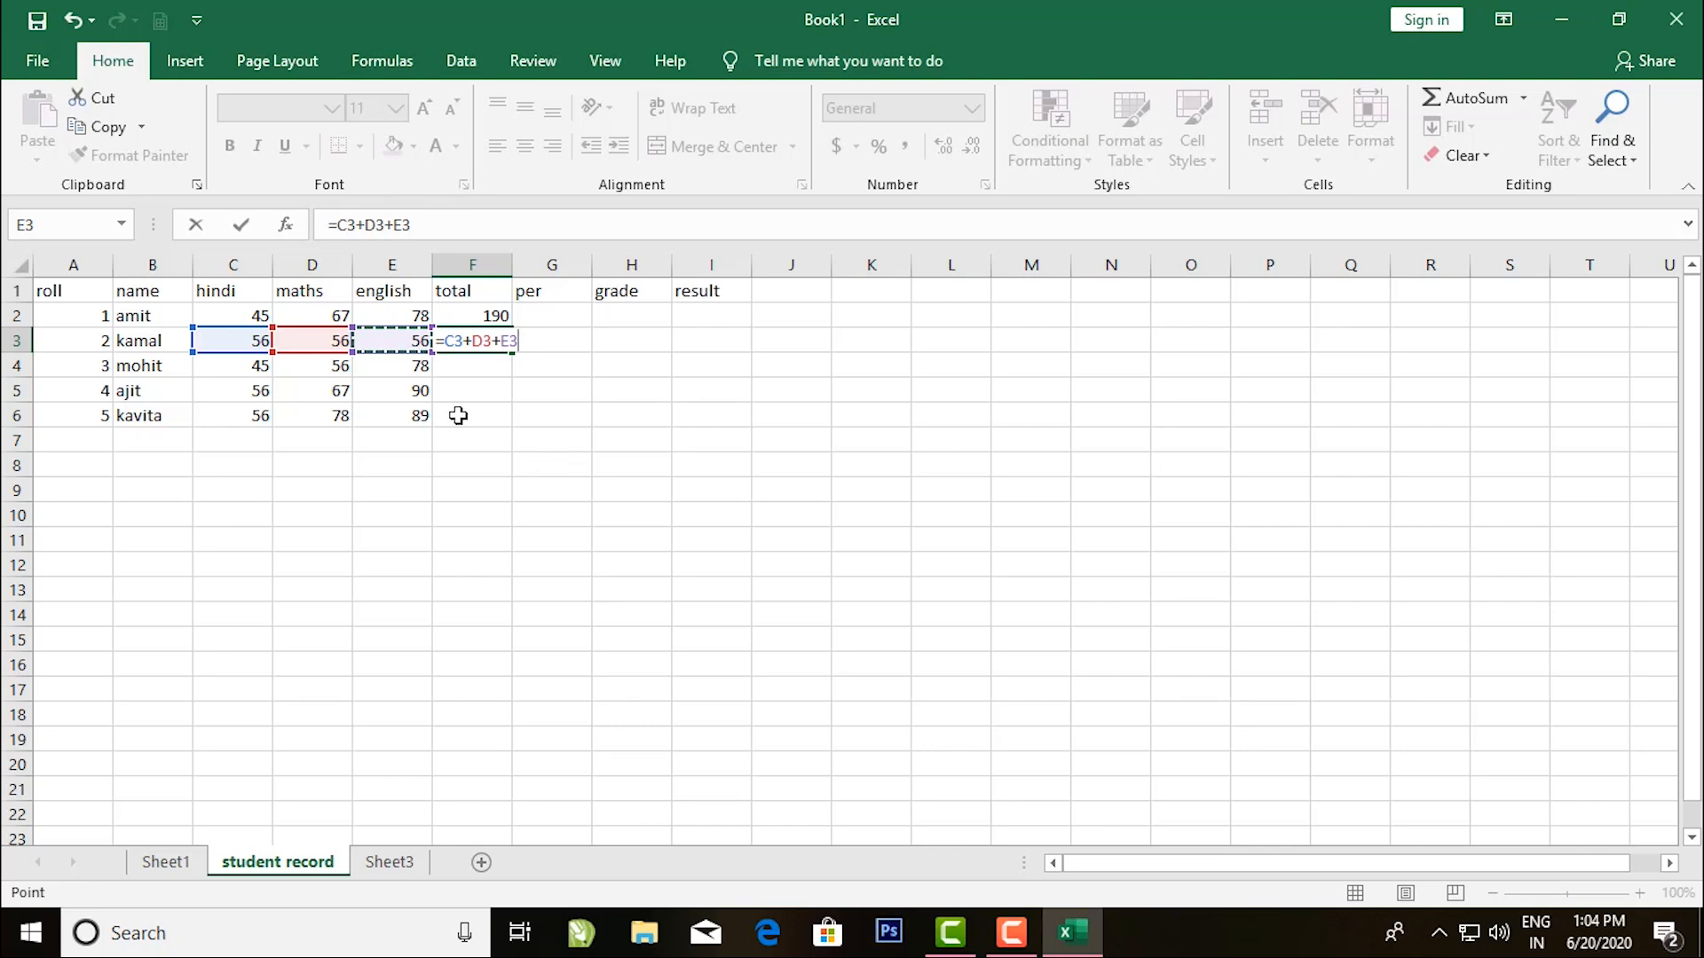
pyautogui.press('Return')
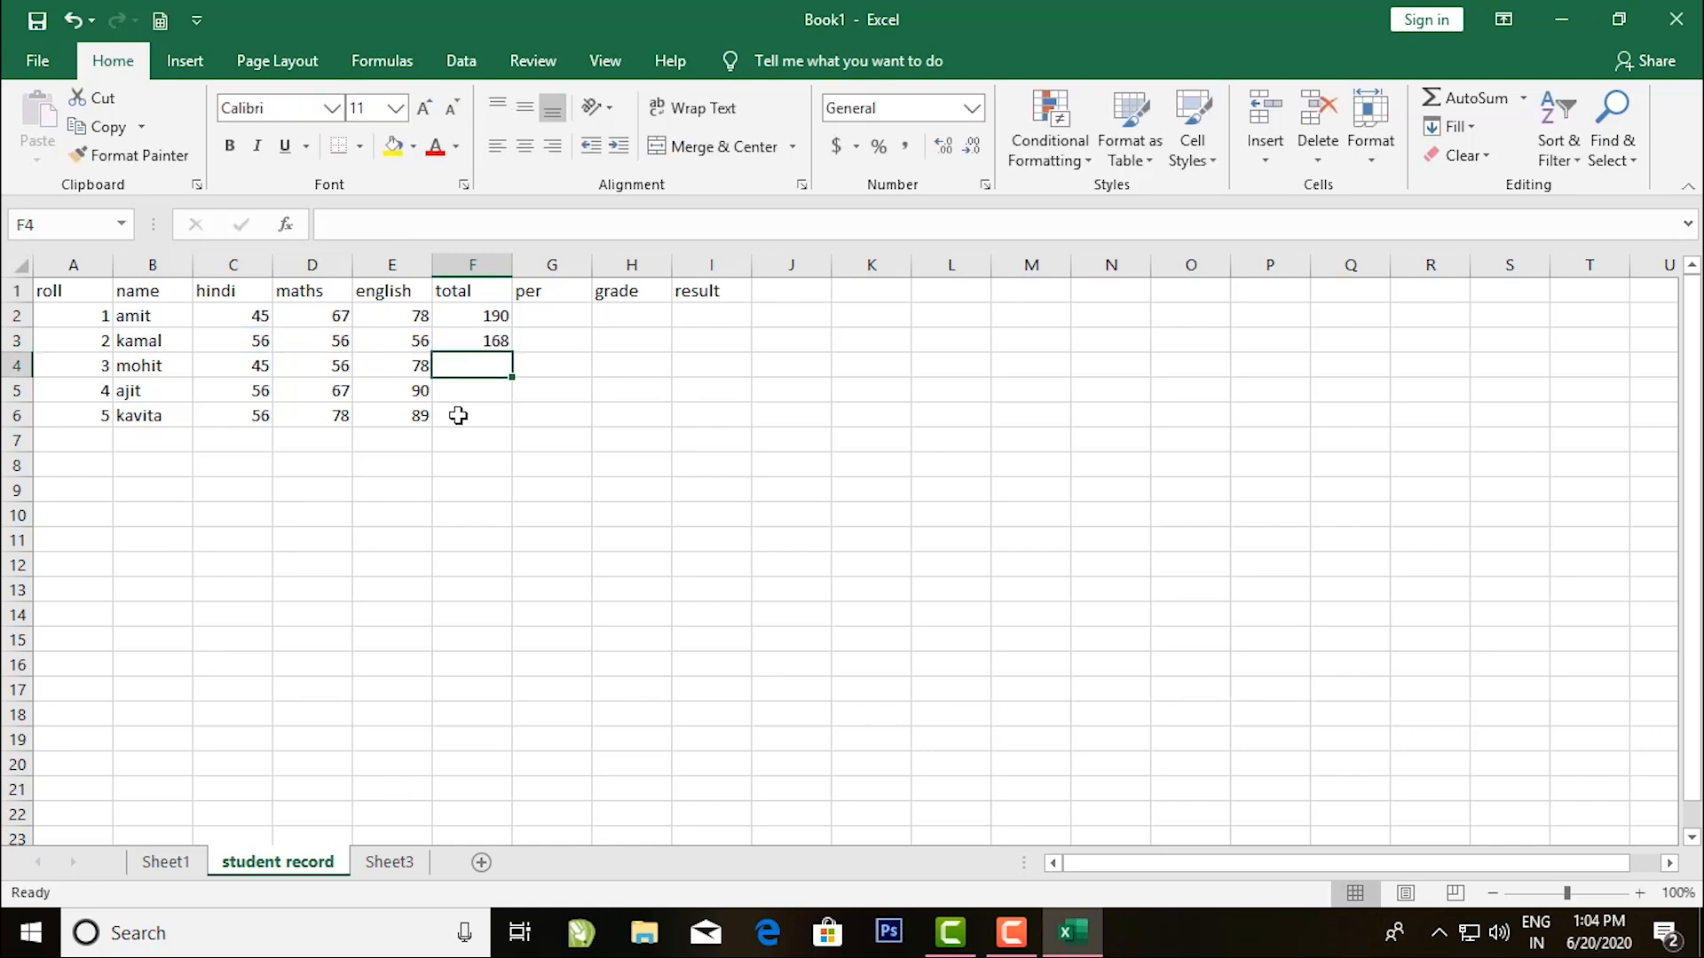
# Fill the total formula from cell F3 down through cell F6.
pyautogui.press('Up')
pyautogui.press('Up')
pyautogui.hotkey('ctrl', 'c')
pyautogui.press('Down')
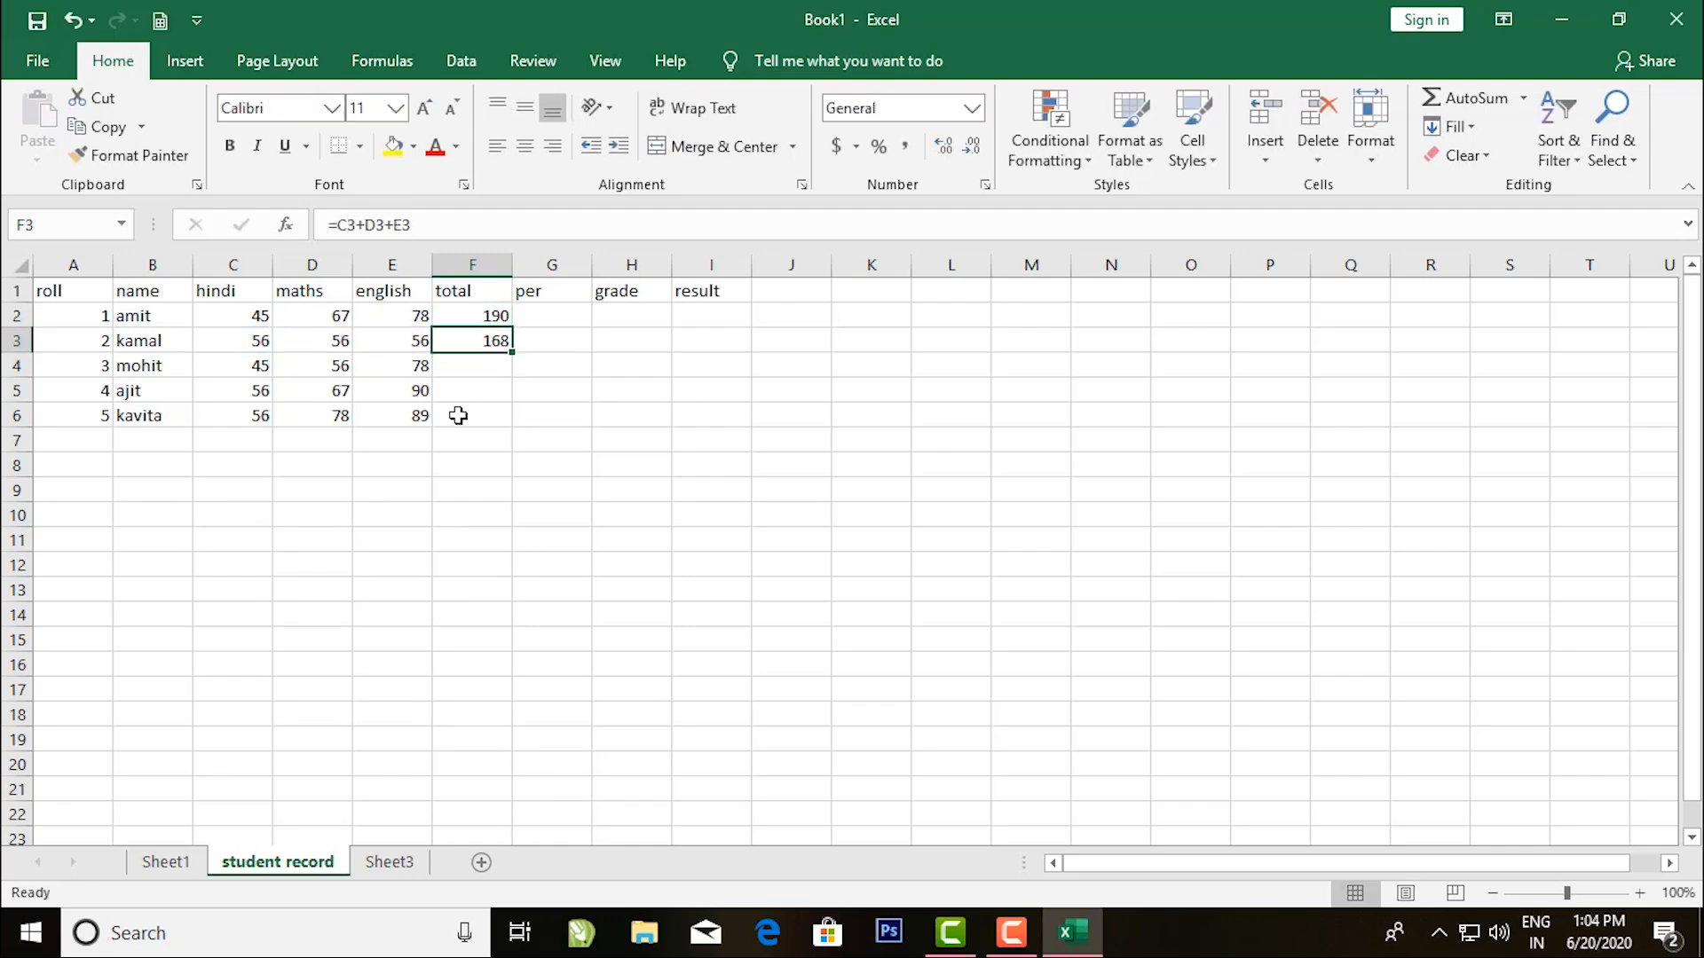
pyautogui.press('Up')
pyautogui.press('Down')
pyautogui.press('Down')
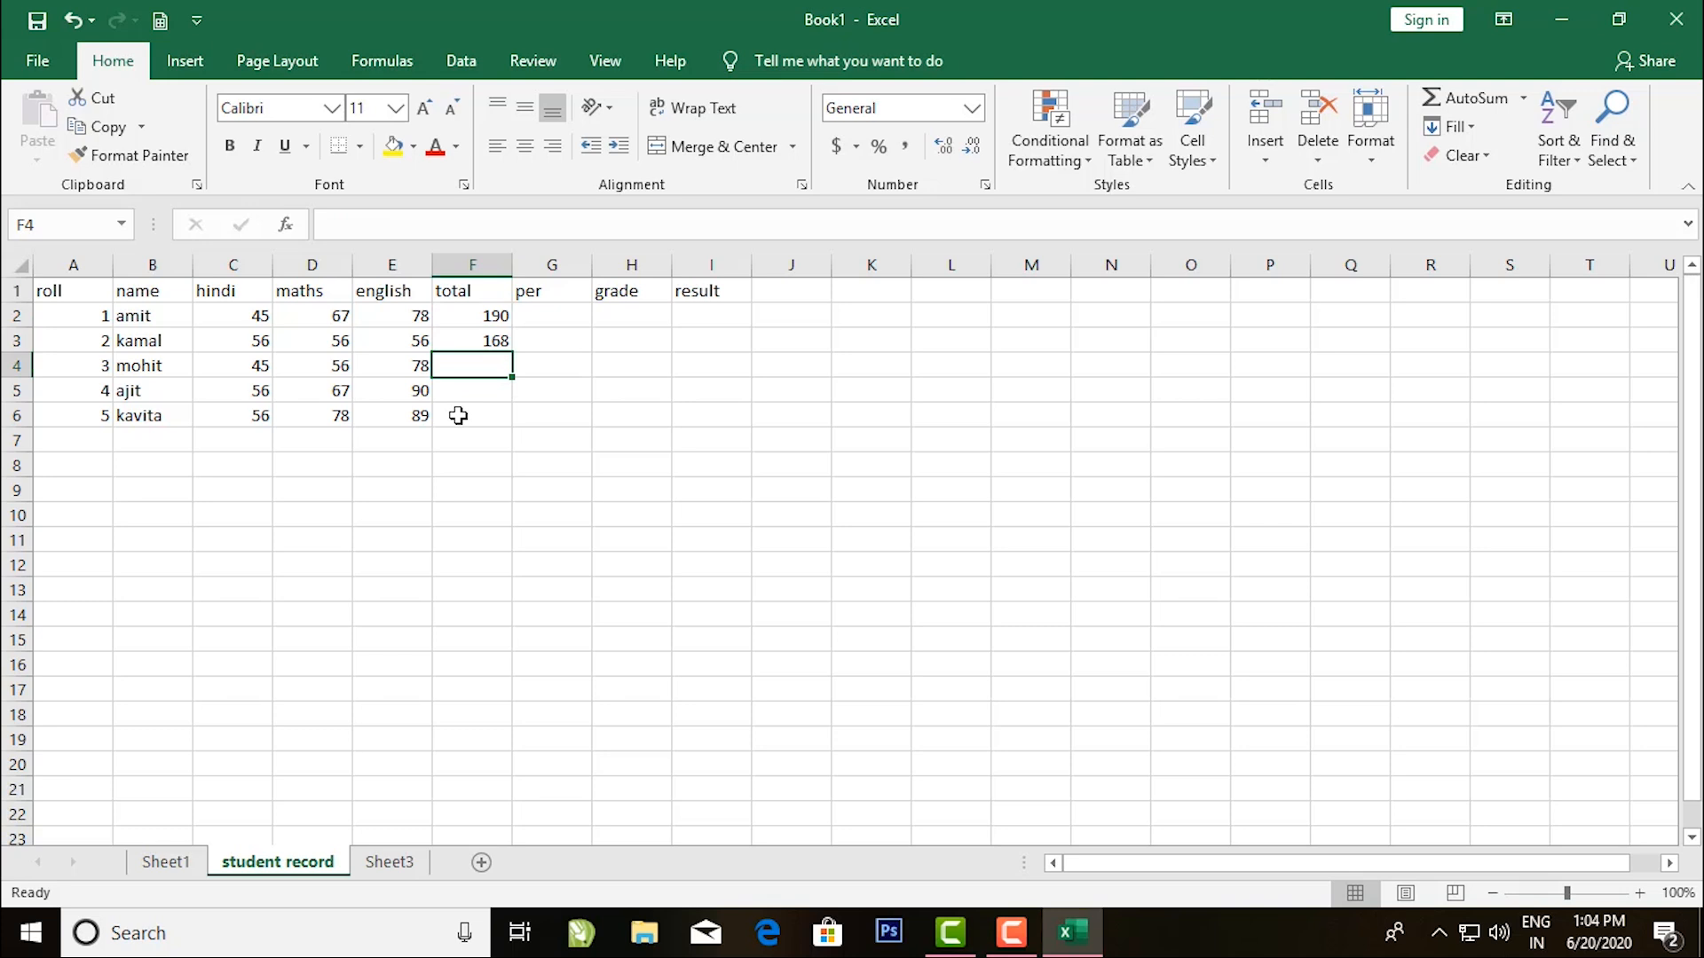
pyautogui.press('Up')
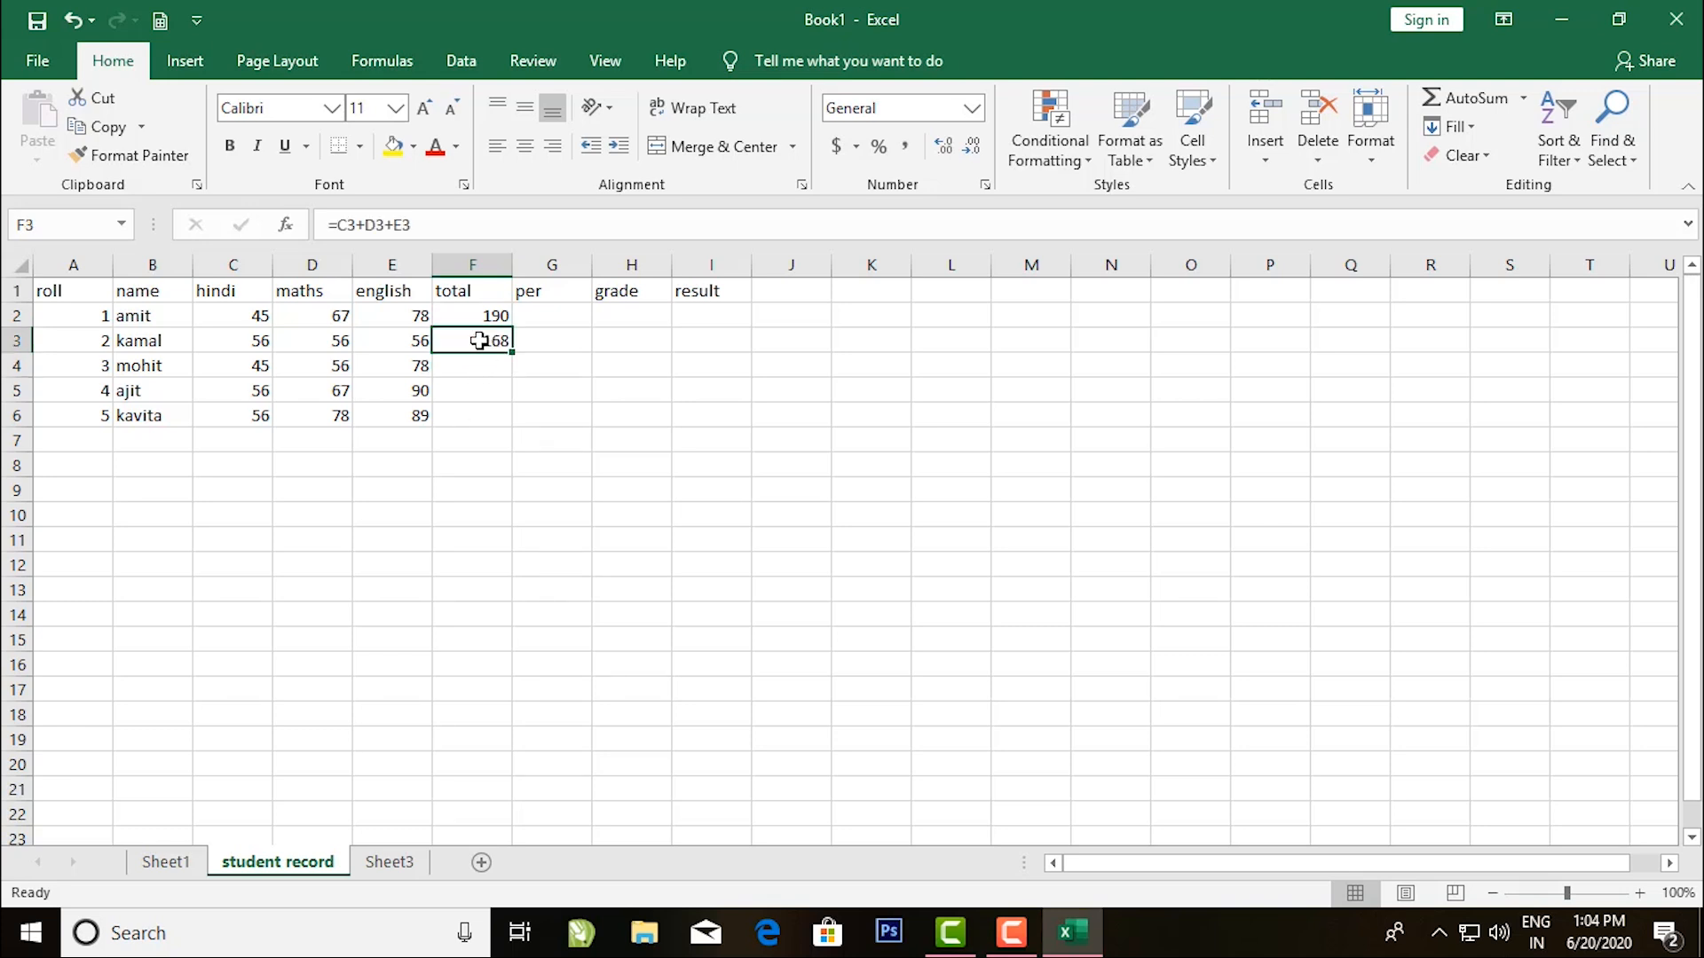
pyautogui.moveTo(512, 352); pyautogui.dragTo(512, 427)
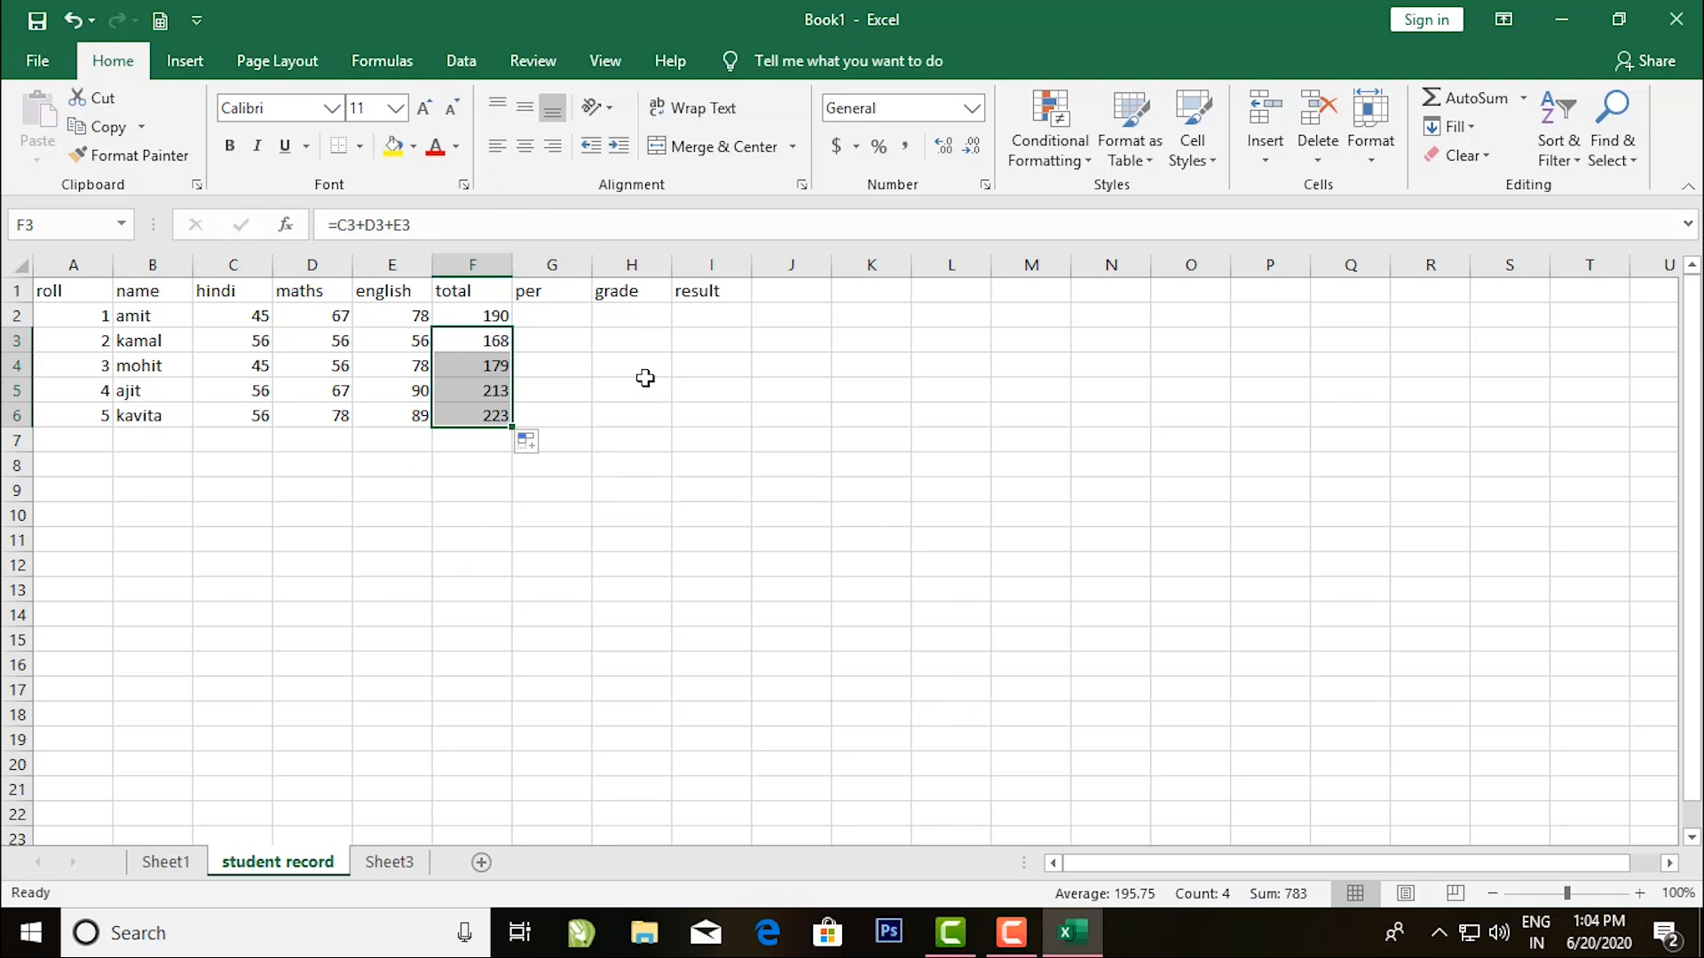
# Select the table range A1:F6, from the roll heading through the last total.
pyautogui.moveTo(53, 288); pyautogui.dragTo(480, 420)
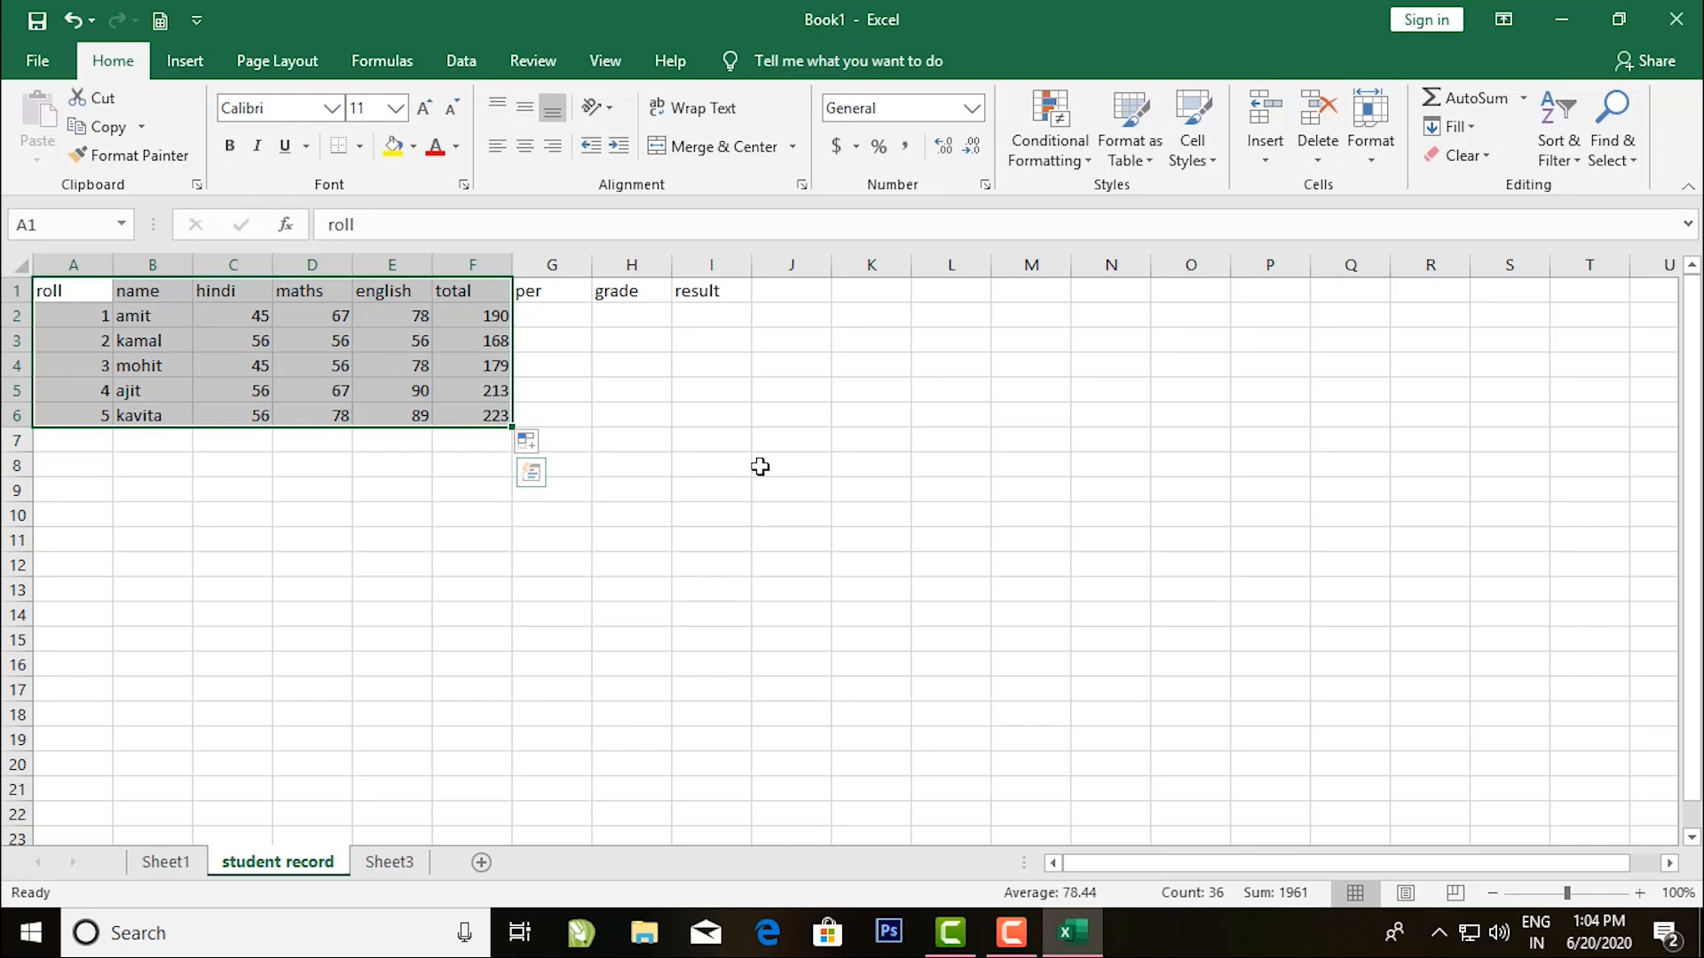